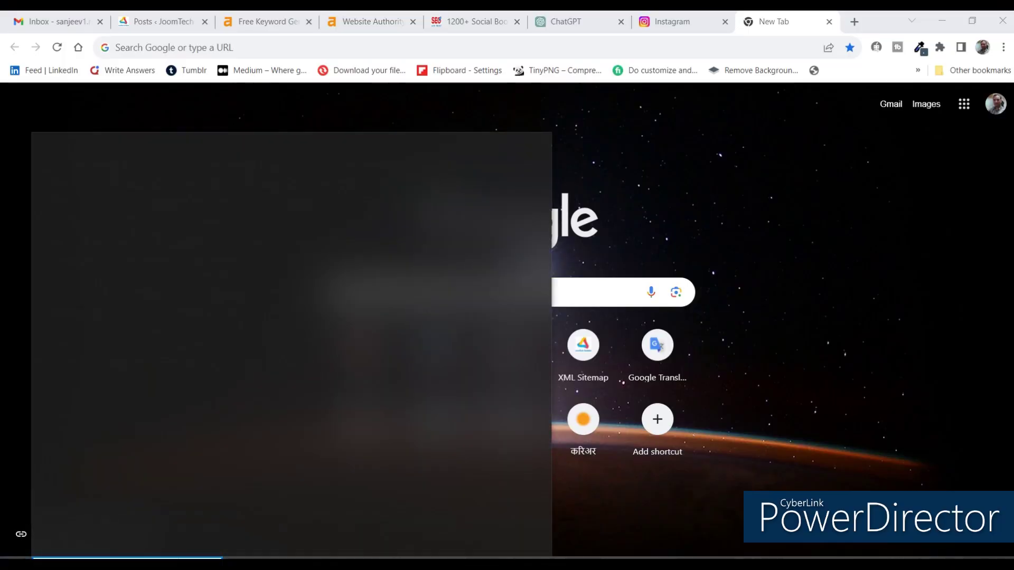
Launch XAMPP Control Panel from Windows Search using the query 'xampp'.
{"action": "type", "text": "xam"}
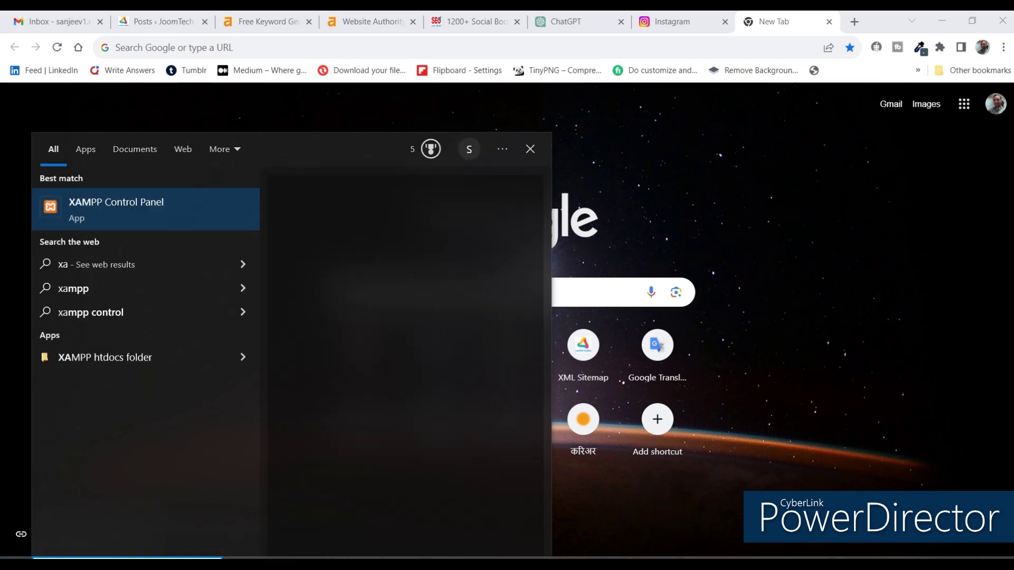
{"action": "type", "text": "pp"}
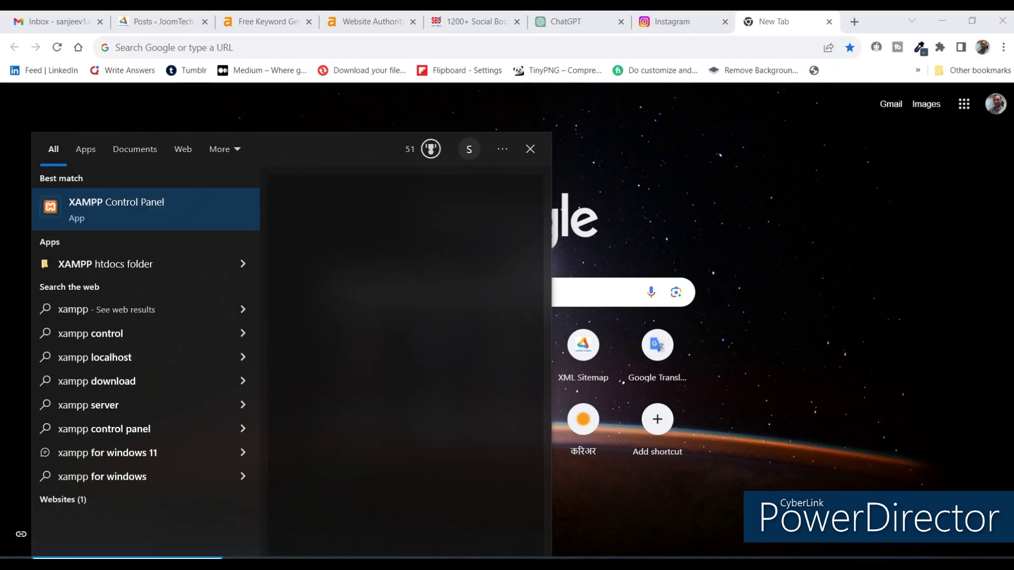
{"action": "key", "text": "Return"}
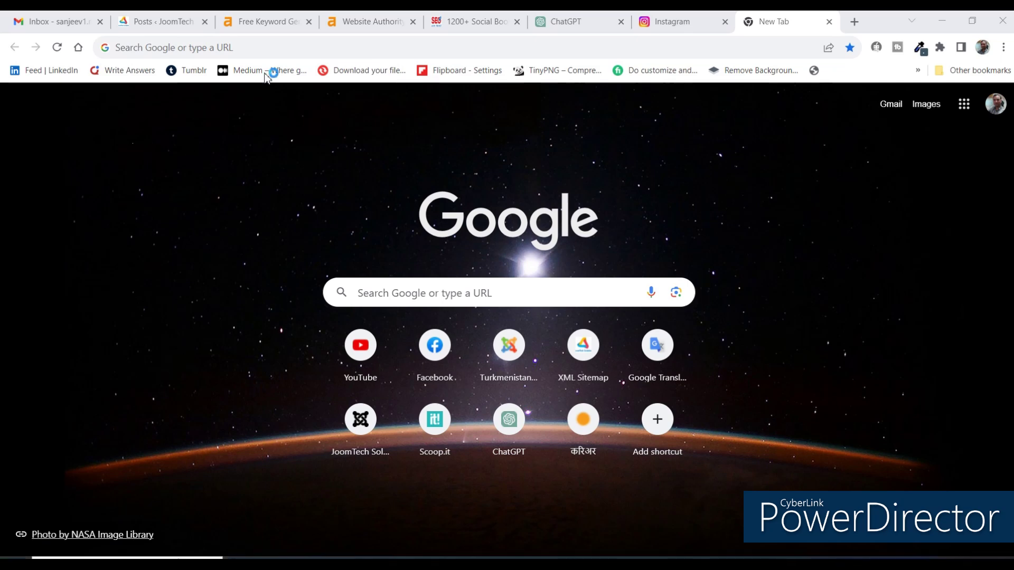
Try loading localhost/joomla5/ in Chrome, which gets refused, then bring XAMPP Control Panel forward.
{"action": "left_click", "coordinate": [248, 48]}
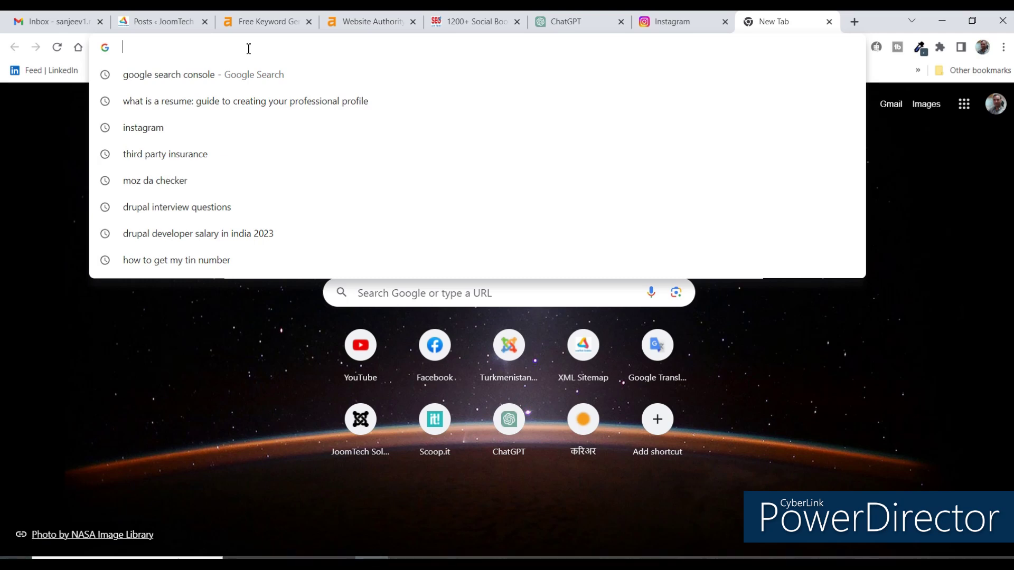
{"action": "type", "text": "lo"}
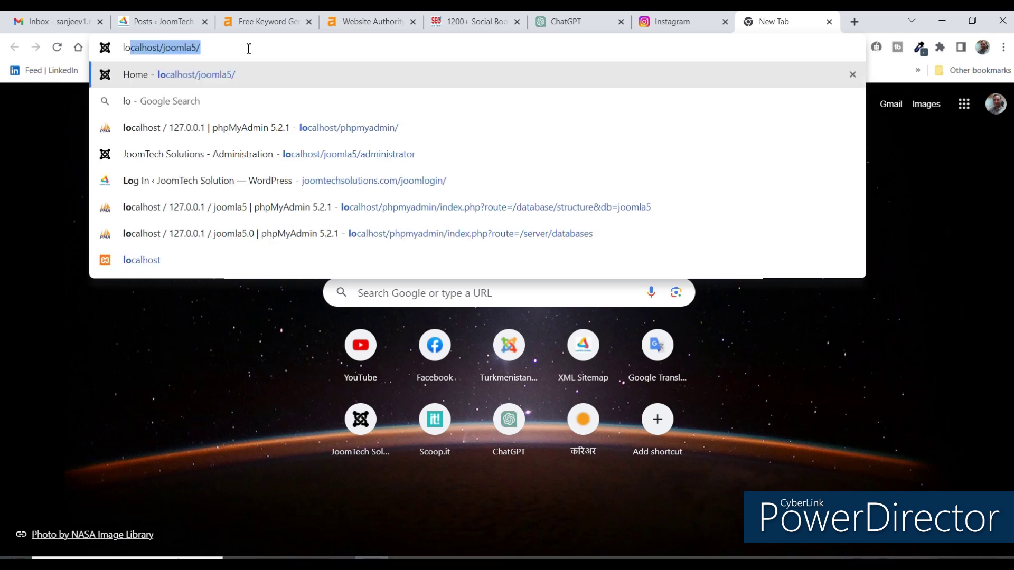
{"action": "key", "text": "Right"}
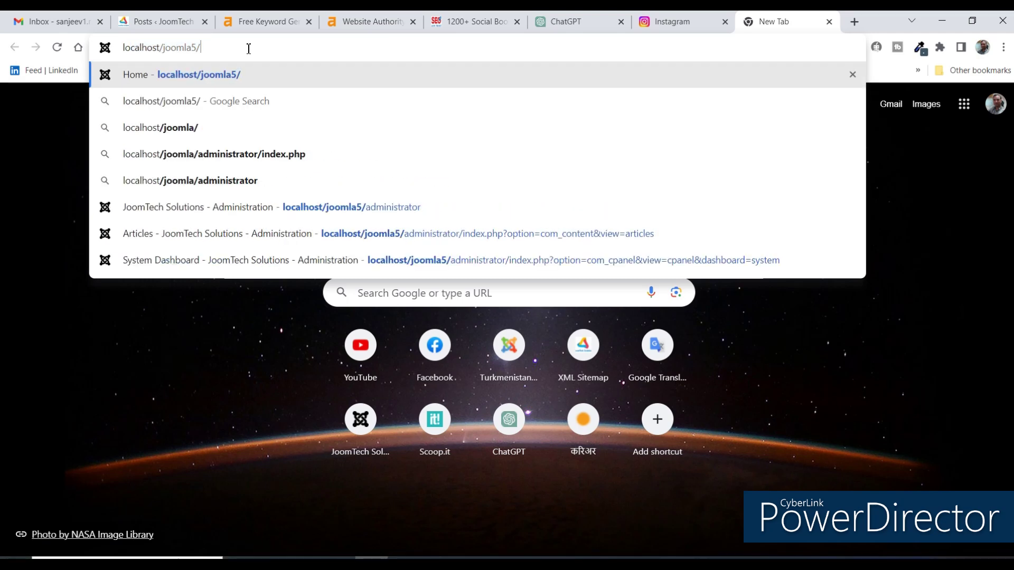
{"action": "key", "text": "Return"}
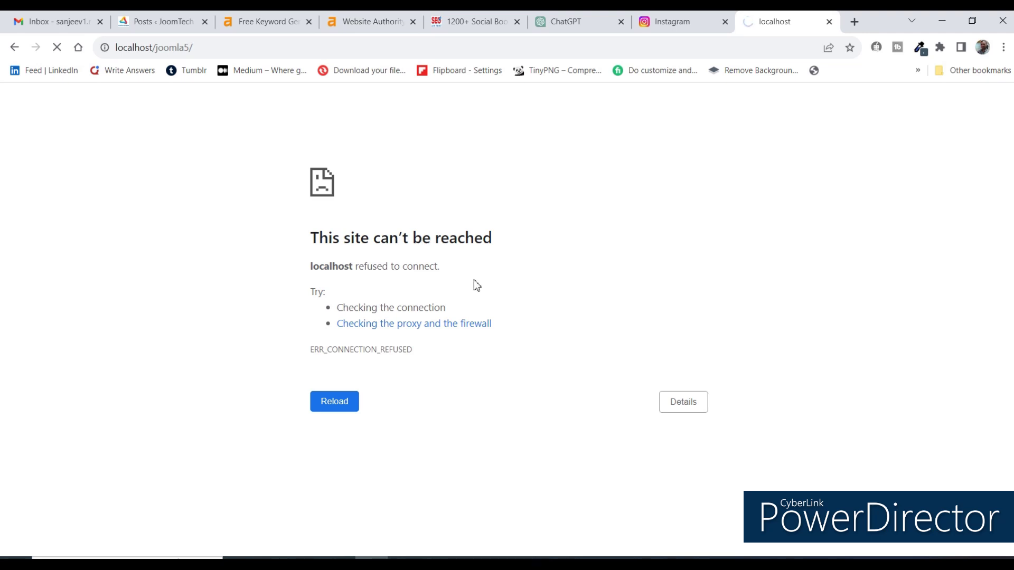
{"action": "left_click", "coordinate": [533, 557]}
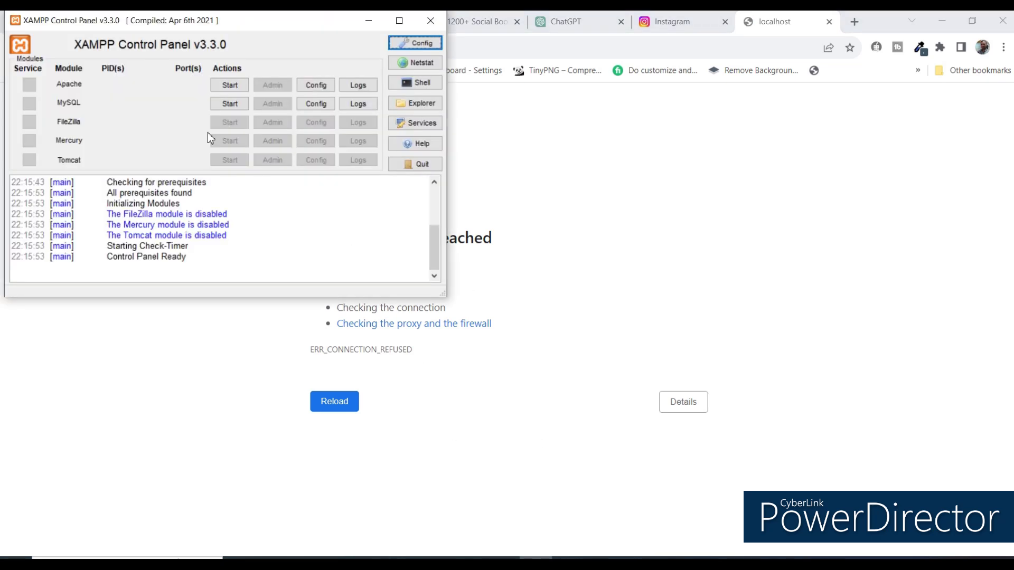
Start Apache and MySQL, then reload localhost/joomla5/ to show the Cassiopeia Home page.
{"action": "left_click", "coordinate": [222, 88]}
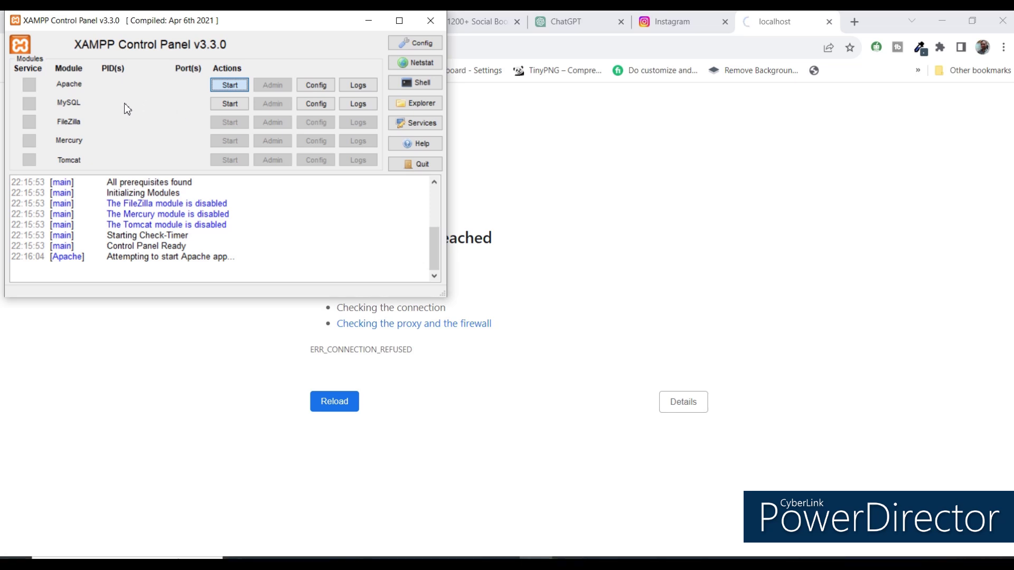
{"action": "left_click", "coordinate": [212, 109]}
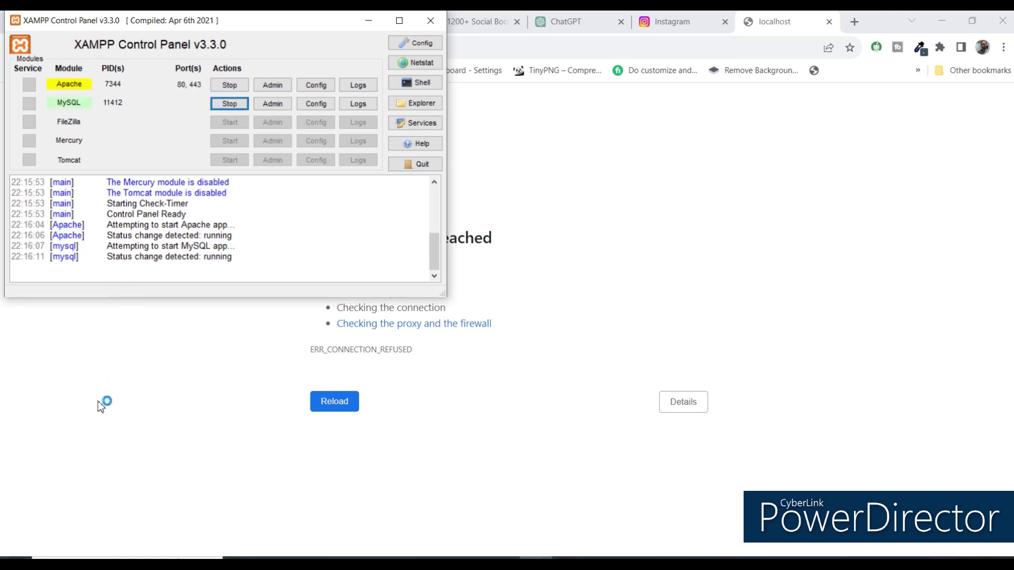
{"action": "left_click", "coordinate": [184, 385]}
{"action": "left_click", "coordinate": [319, 401]}
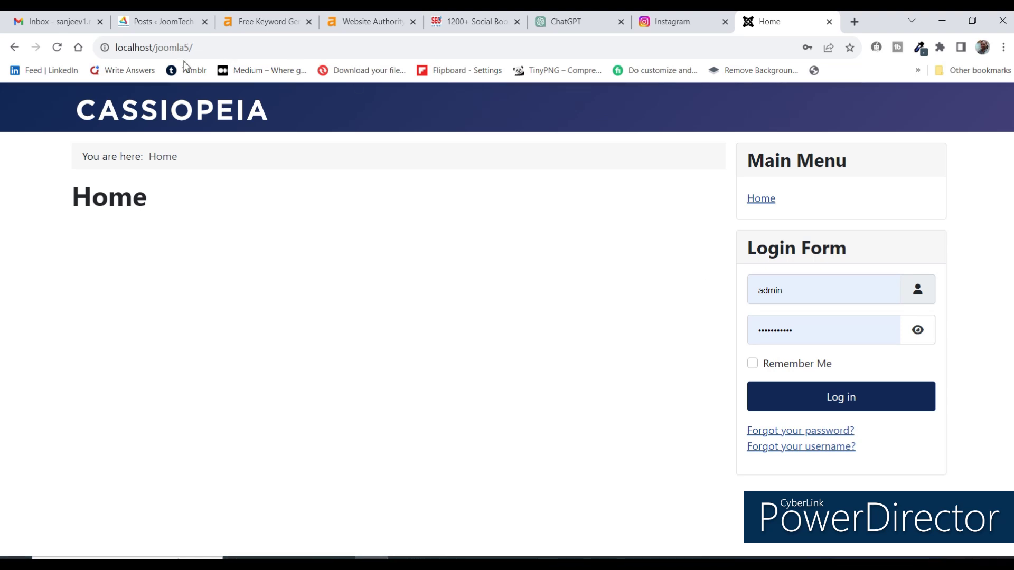
Sign in at localhost/joomla5/administrator with the admin password to reach the Home Dashboard.
{"action": "left_click", "coordinate": [214, 49]}
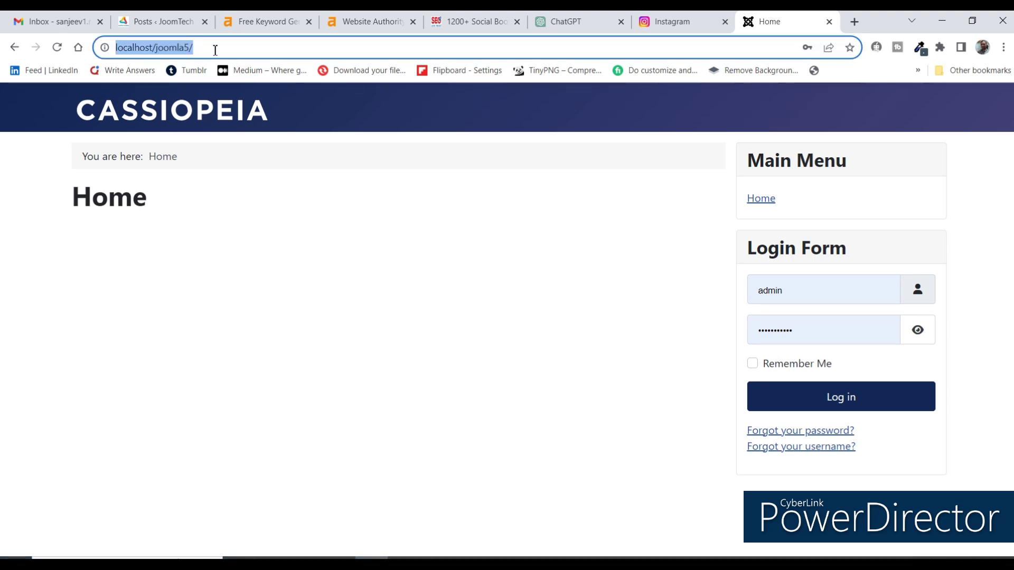
{"action": "left_click", "coordinate": [215, 50]}
{"action": "type", "text": "administrator"}
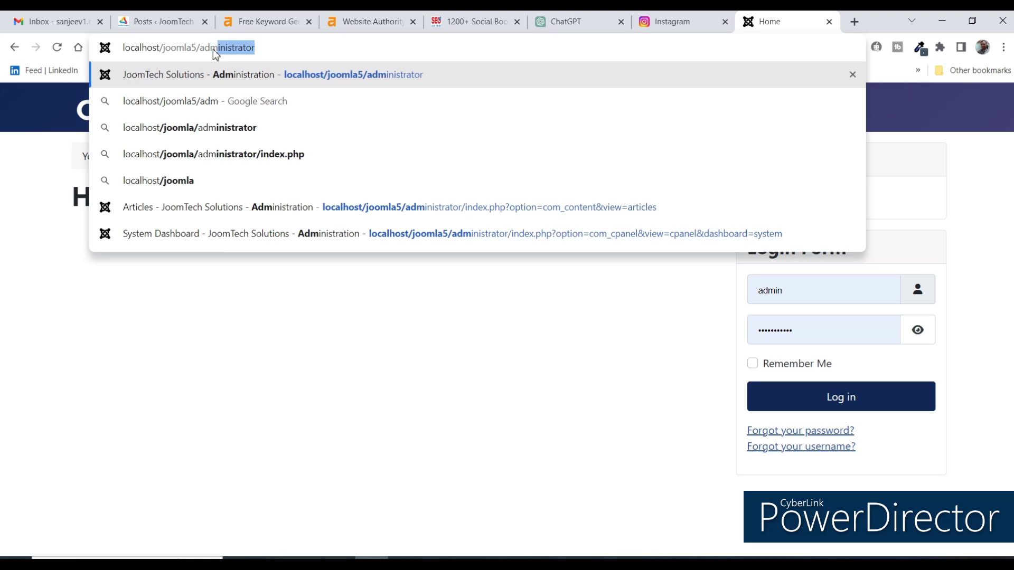
{"action": "key", "text": "Return"}
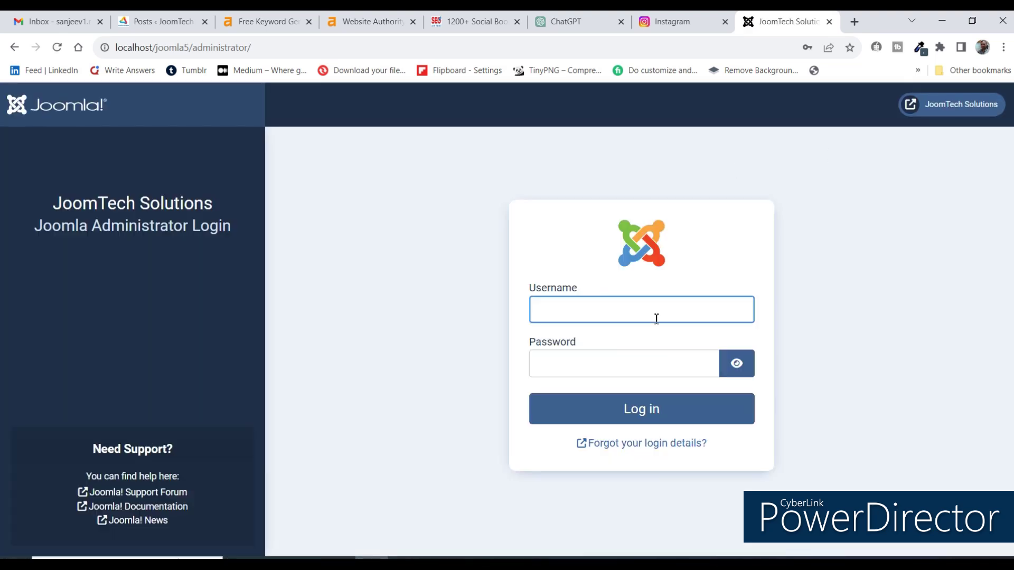
{"action": "left_click", "coordinate": [736, 363]}
{"action": "left_click_drag", "start_coordinate": [547, 364], "coordinate": [643, 363]}
{"action": "type", "text": "Admin@1"}
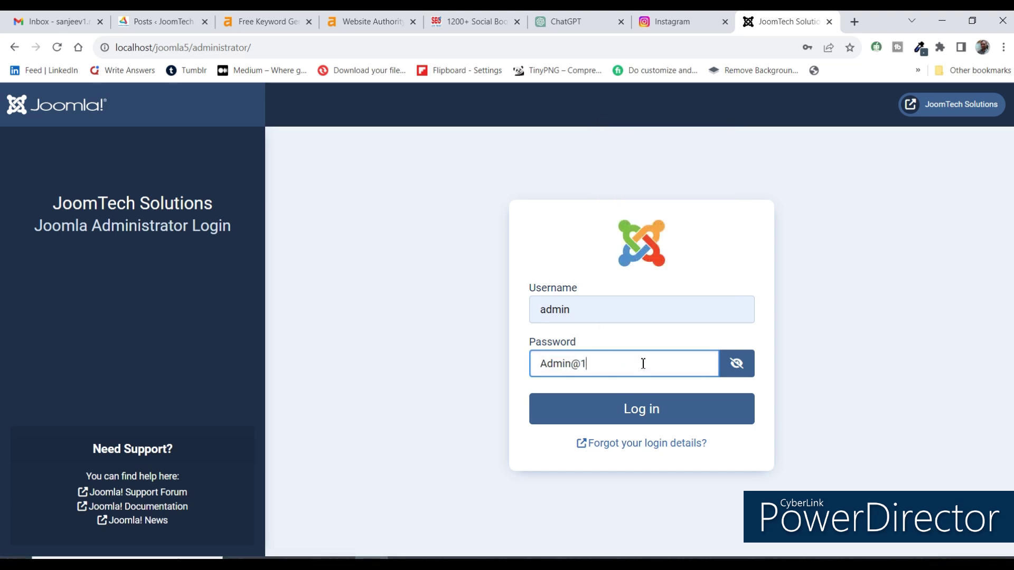
{"action": "type", "text": "23456"}
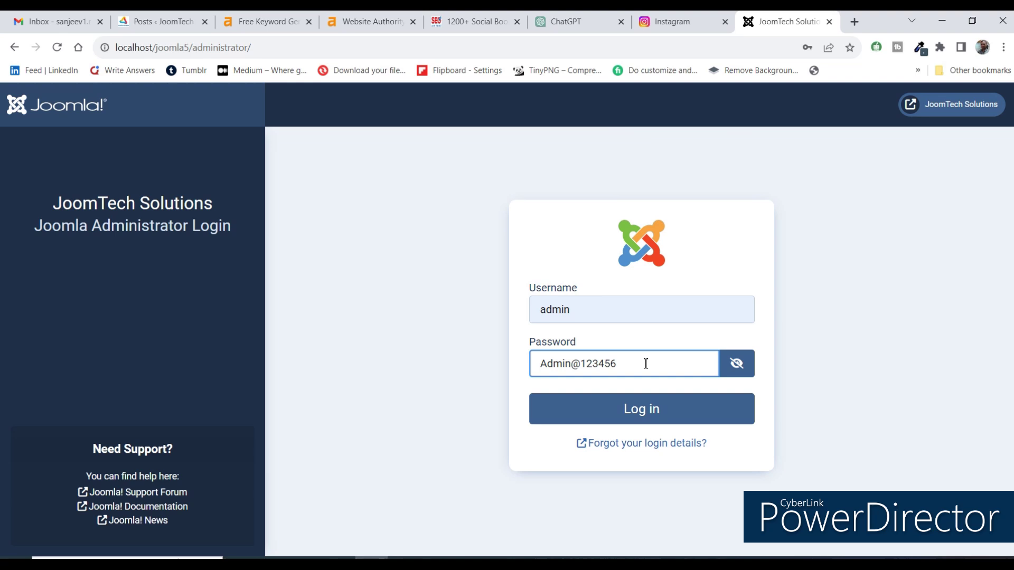
{"action": "left_click", "coordinate": [641, 409]}
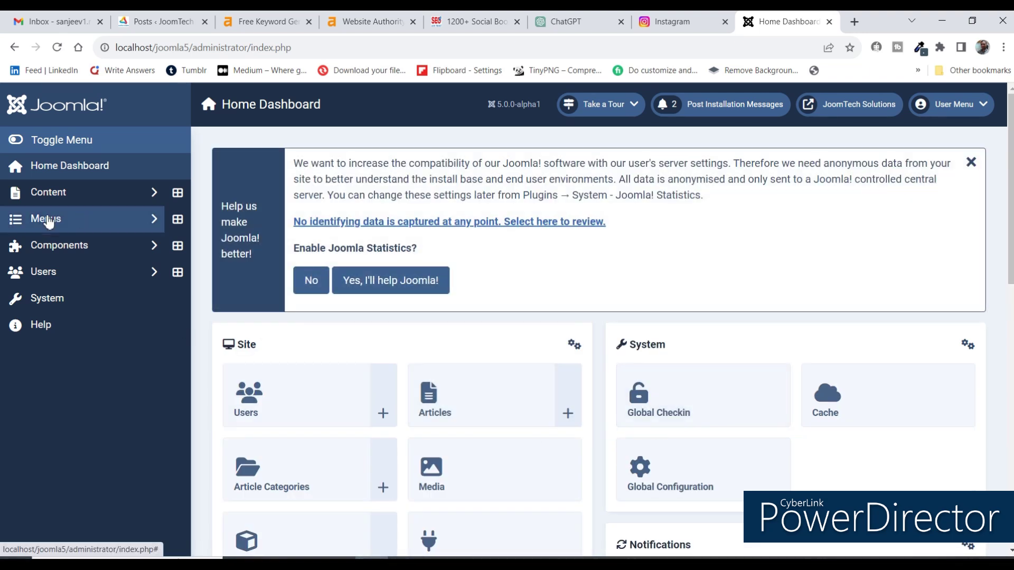
Open the Main Menu's item list and decline sending anonymous usage statistics.
{"action": "left_click", "coordinate": [146, 222]}
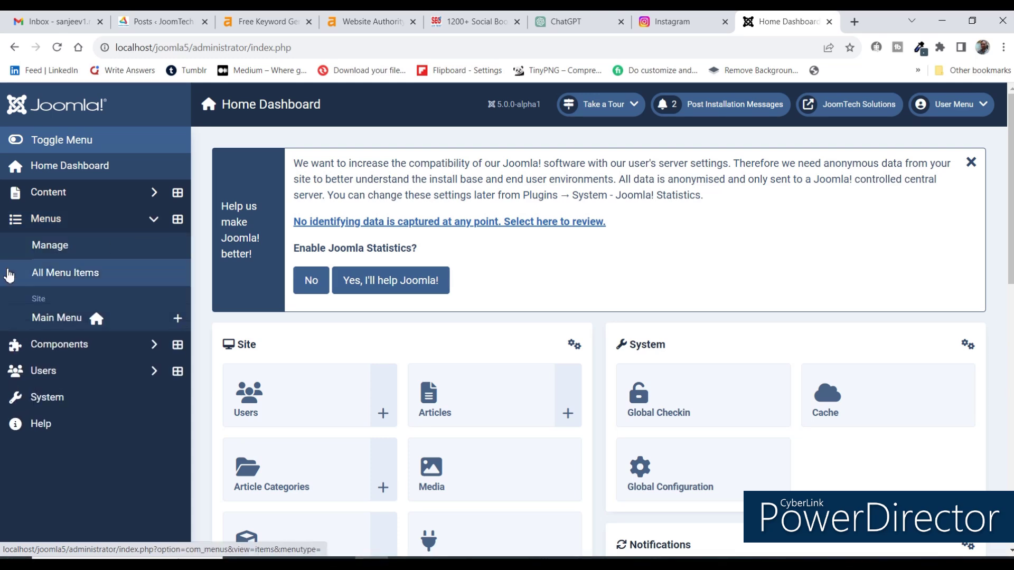
{"action": "left_click", "coordinate": [73, 327]}
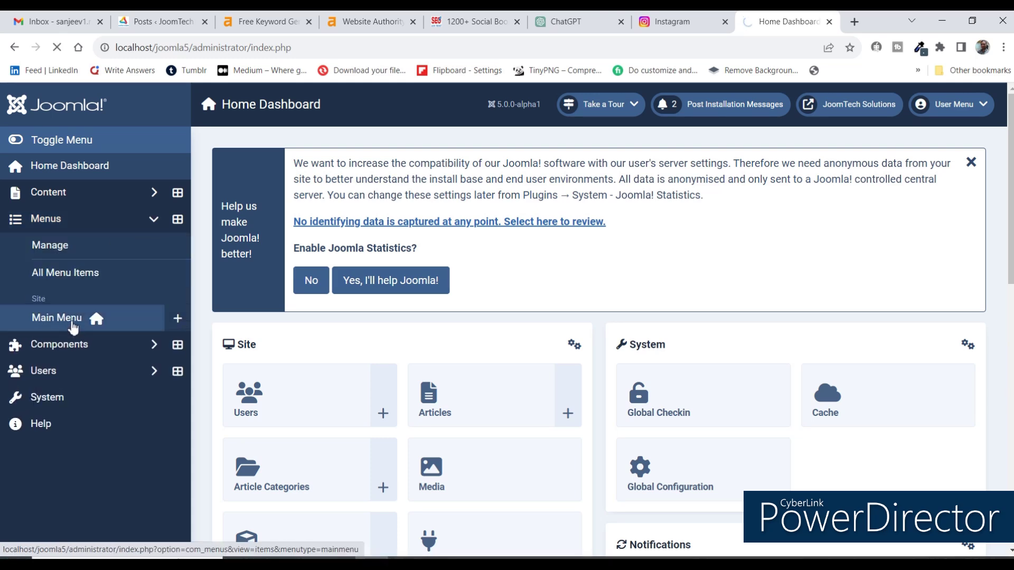
{"action": "left_click", "coordinate": [310, 284]}
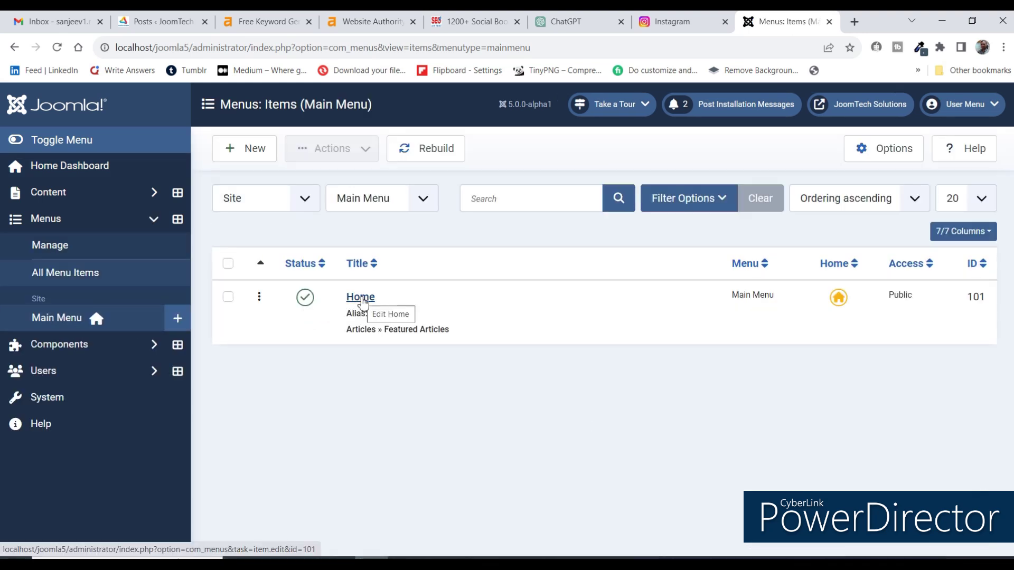
Go to Menus: Manage and start creating a new menu.
{"action": "left_click", "coordinate": [384, 209]}
{"action": "left_click", "coordinate": [268, 235]}
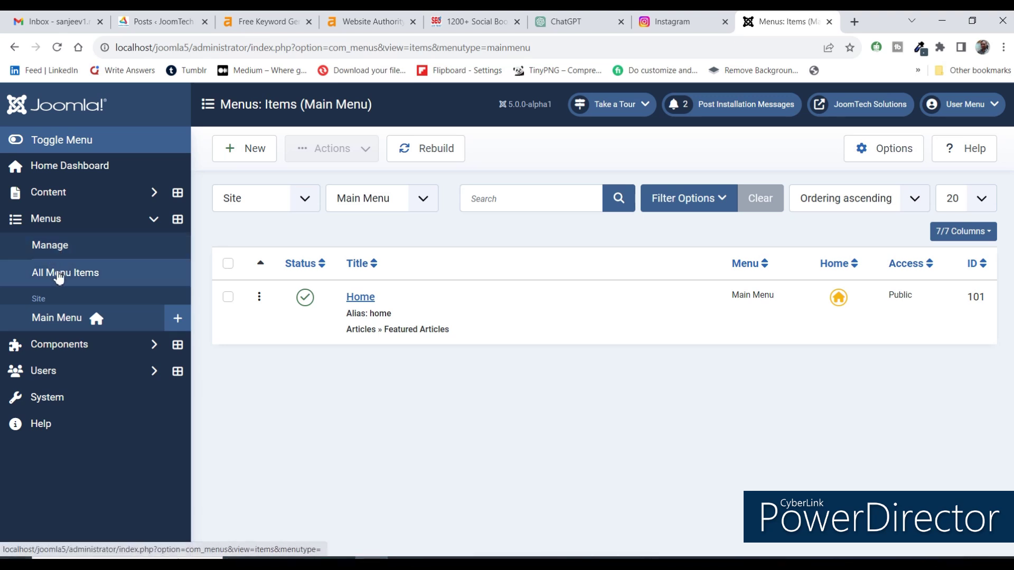
{"action": "left_click", "coordinate": [51, 242]}
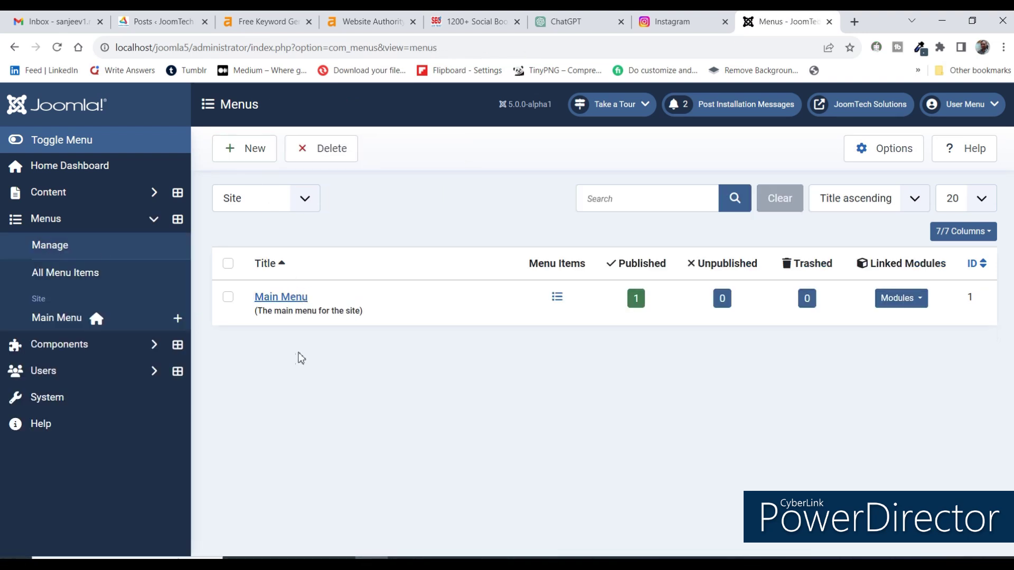
{"action": "left_click", "coordinate": [257, 154]}
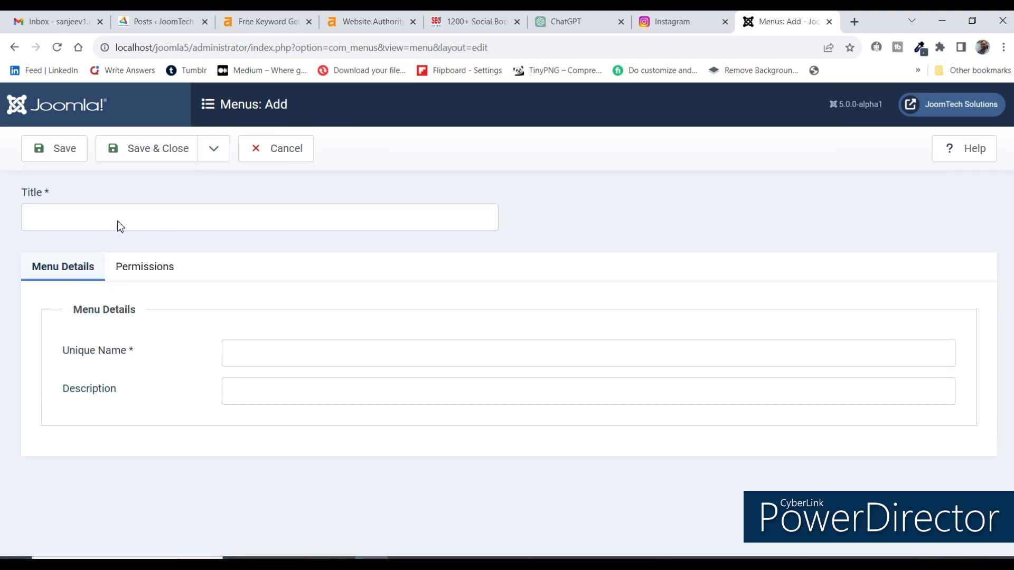
Save menu 'Footer Menus' with unique name footermenus and description 'This is footer links'.
{"action": "left_click", "coordinate": [119, 222]}
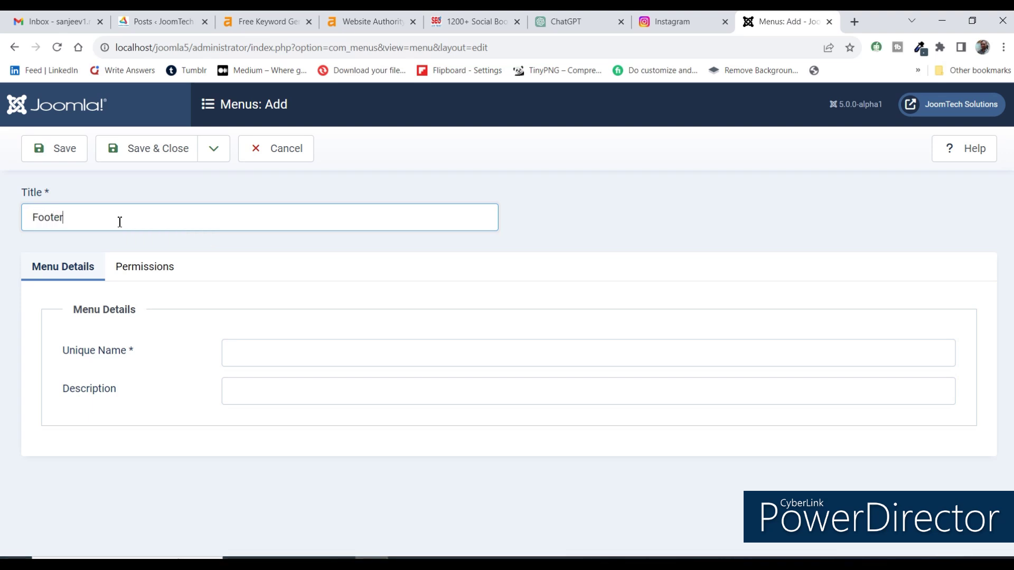
{"action": "type", "text": "Footer Menus"}
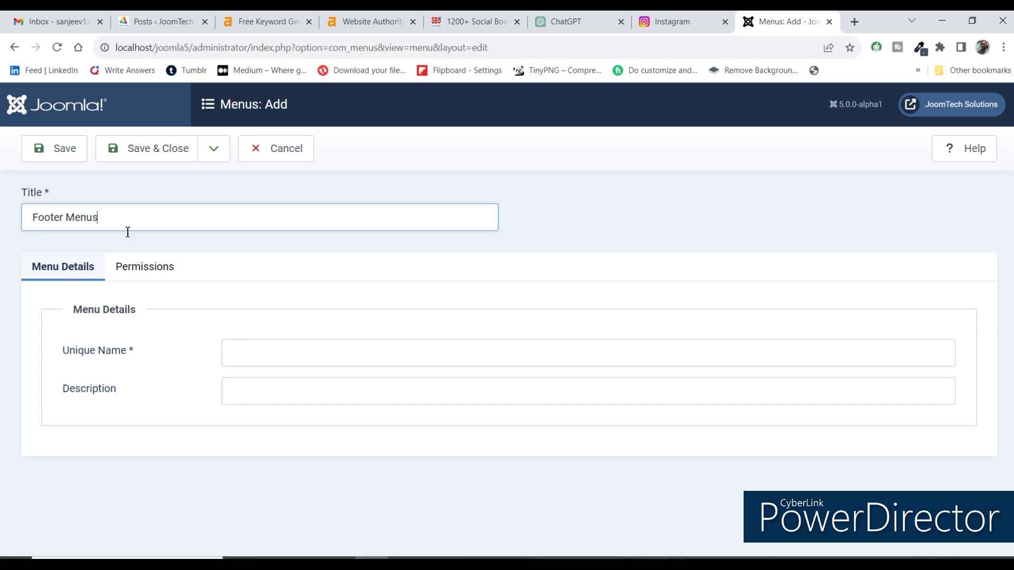
{"action": "left_click", "coordinate": [276, 356]}
{"action": "type", "text": "footer"}
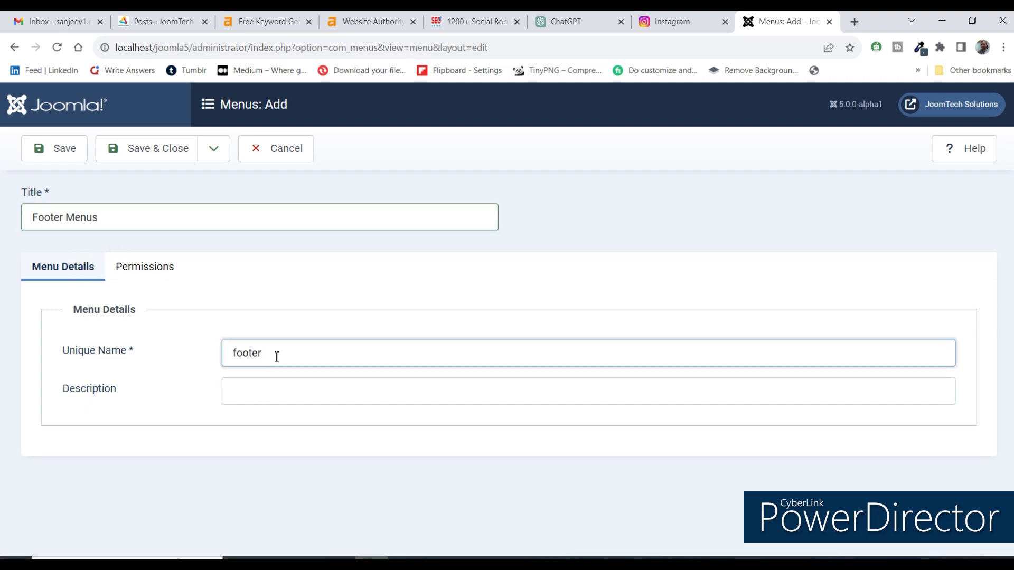
{"action": "type", "text": "menus"}
{"action": "left_click", "coordinate": [313, 385]}
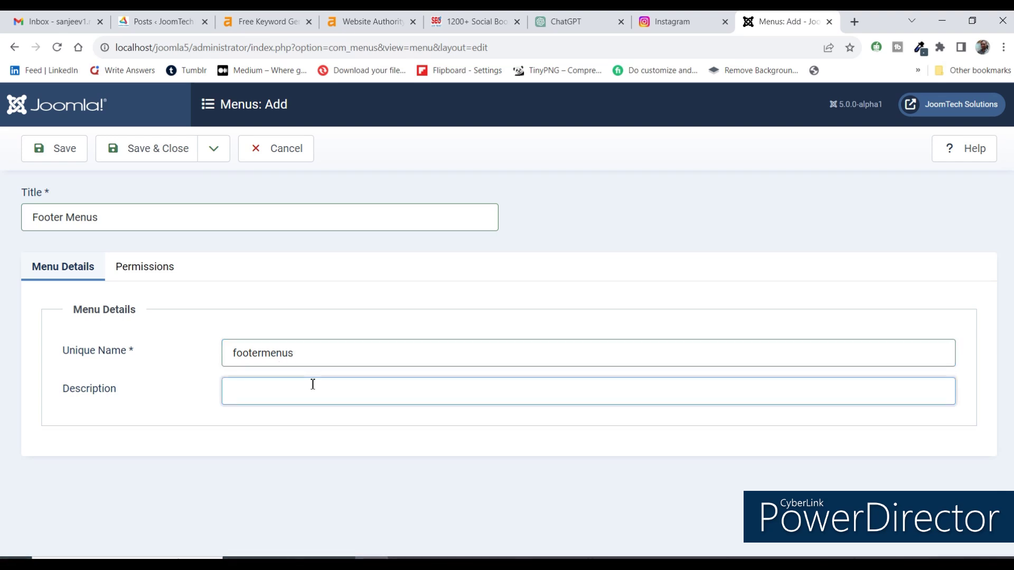
{"action": "type", "text": "This is footer"}
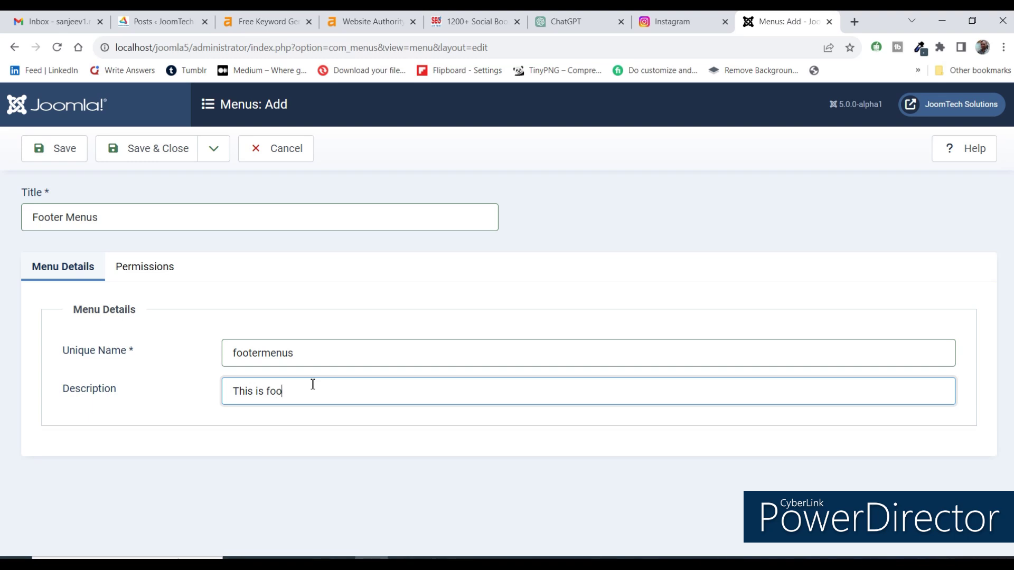
{"action": "type", "text": " links"}
{"action": "left_click", "coordinate": [136, 151]}
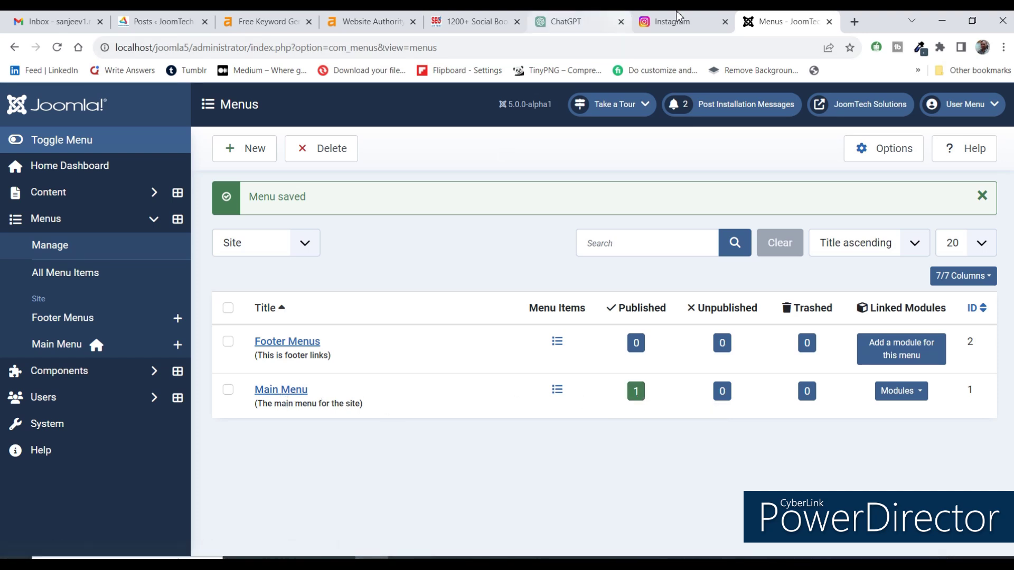
Preview the public site's Main Menu, then open the admin Main Menu item list containing Home.
{"action": "left_click", "coordinate": [822, 108]}
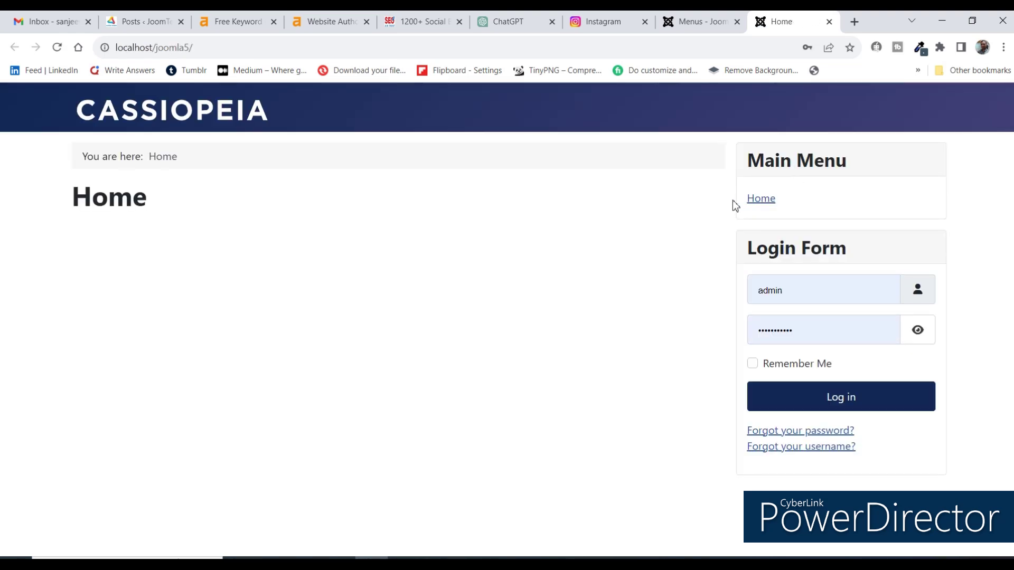
{"action": "triple_click", "coordinate": [864, 167]}
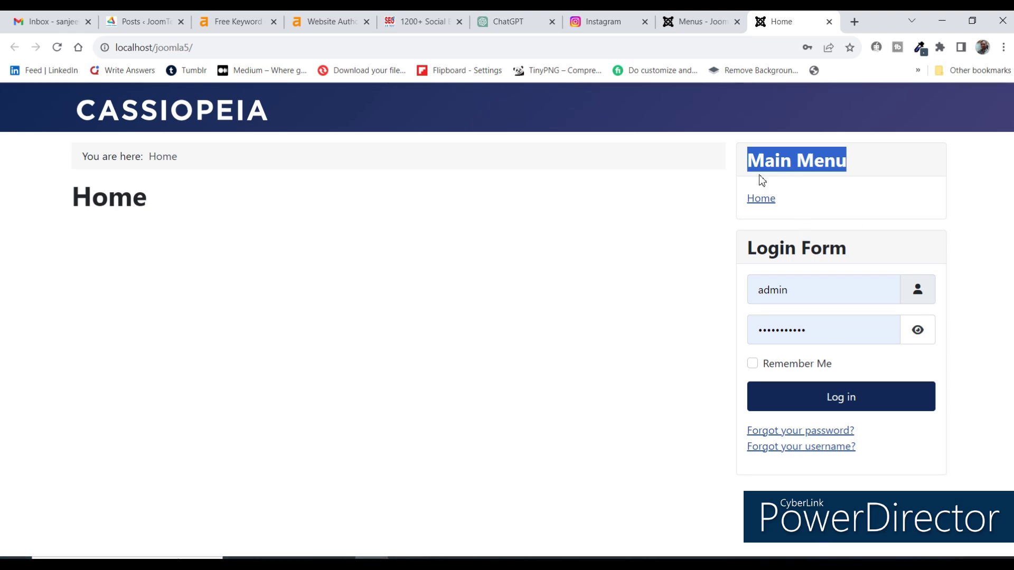
{"action": "left_click", "coordinate": [708, 24]}
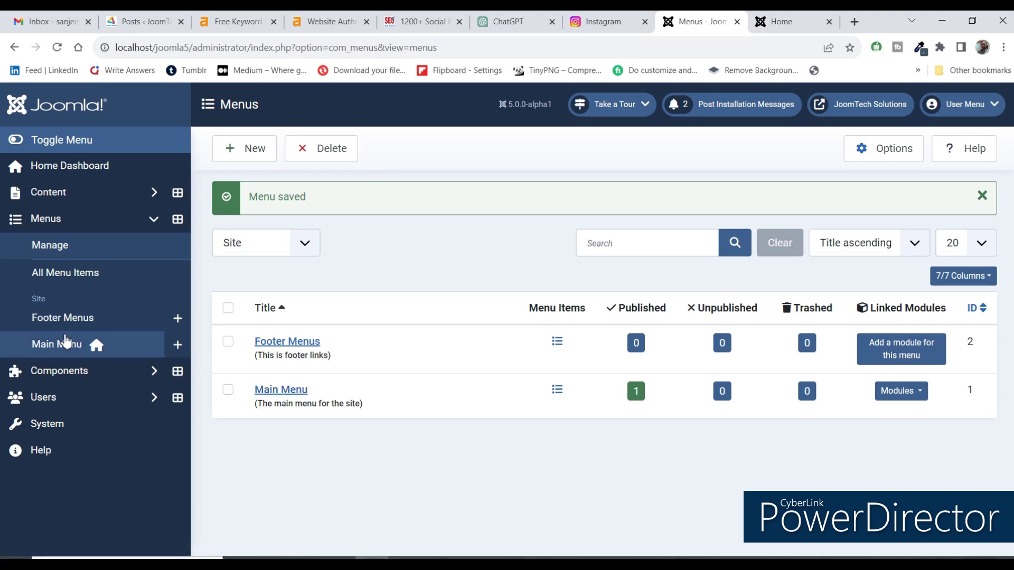
{"action": "left_click", "coordinate": [296, 393]}
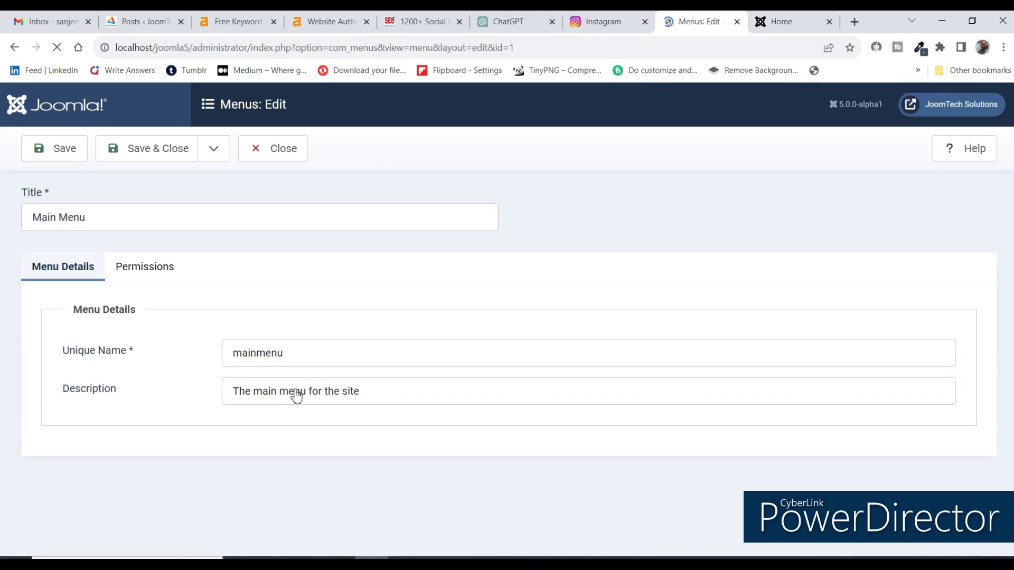
{"action": "left_click", "coordinate": [287, 162]}
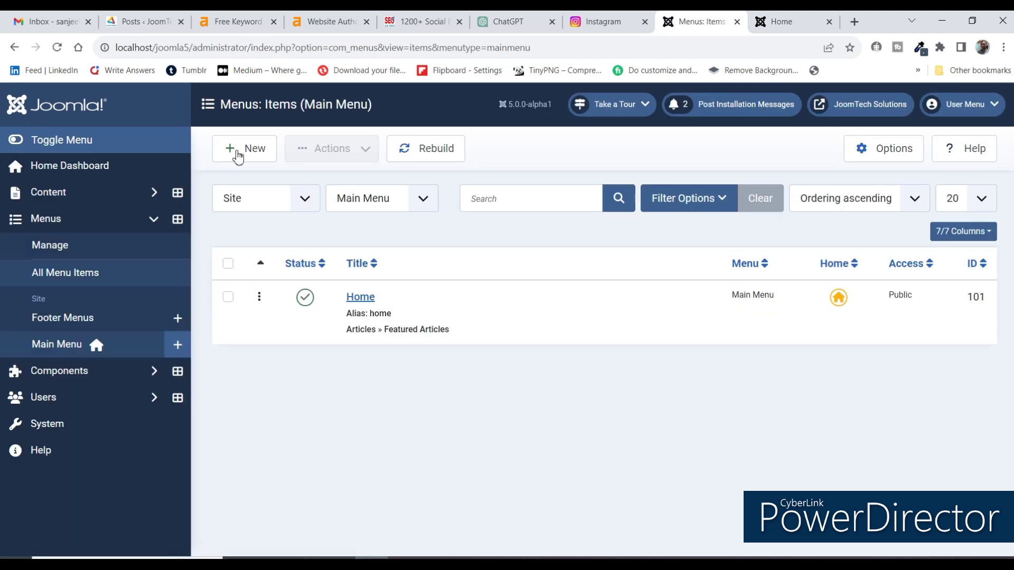
Start a new Main Menu item titled 'About us'.
{"action": "left_click", "coordinate": [242, 153]}
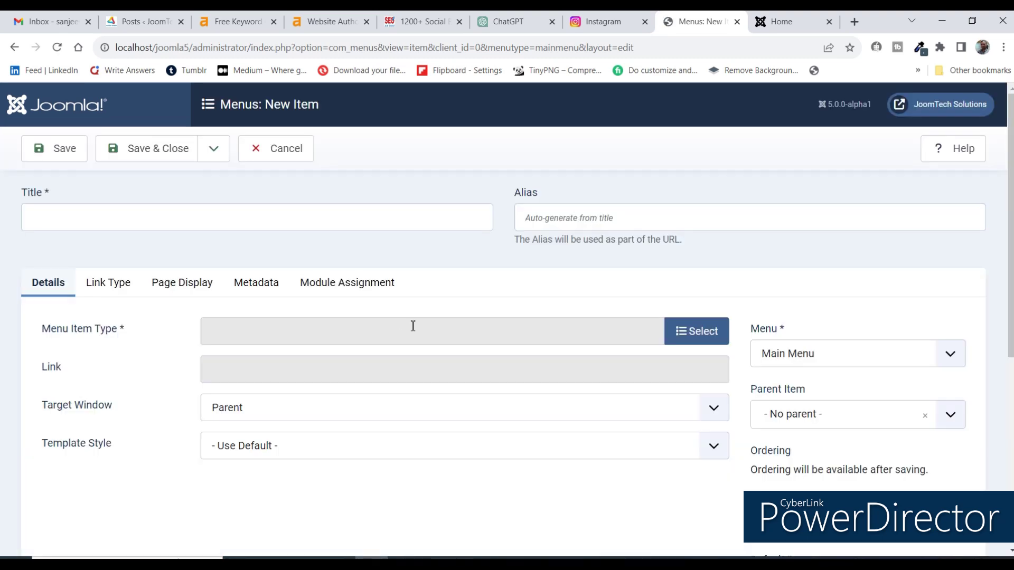
{"action": "left_click", "coordinate": [102, 225]}
{"action": "type", "text": "Abou"}
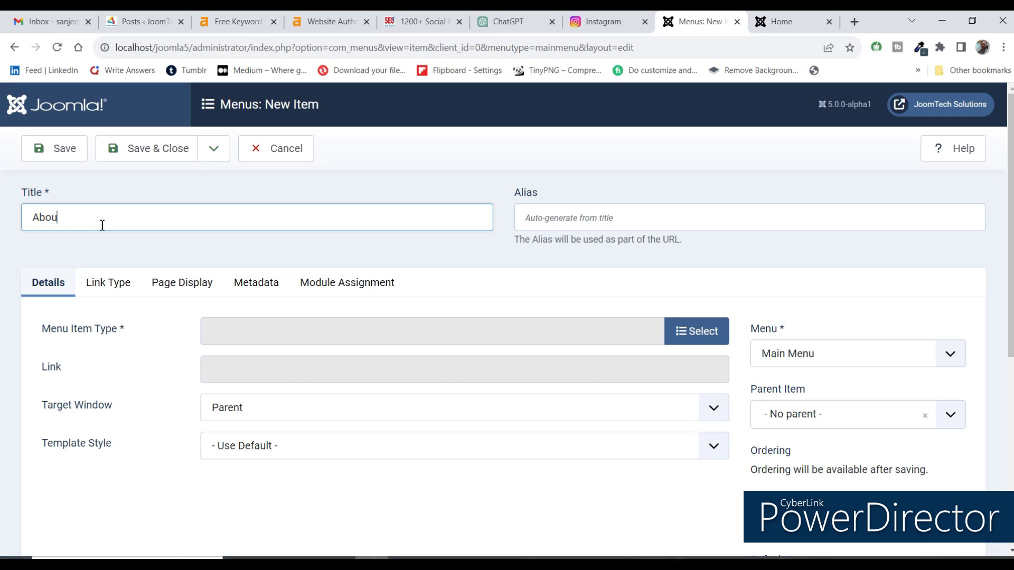
{"action": "type", "text": "t us"}
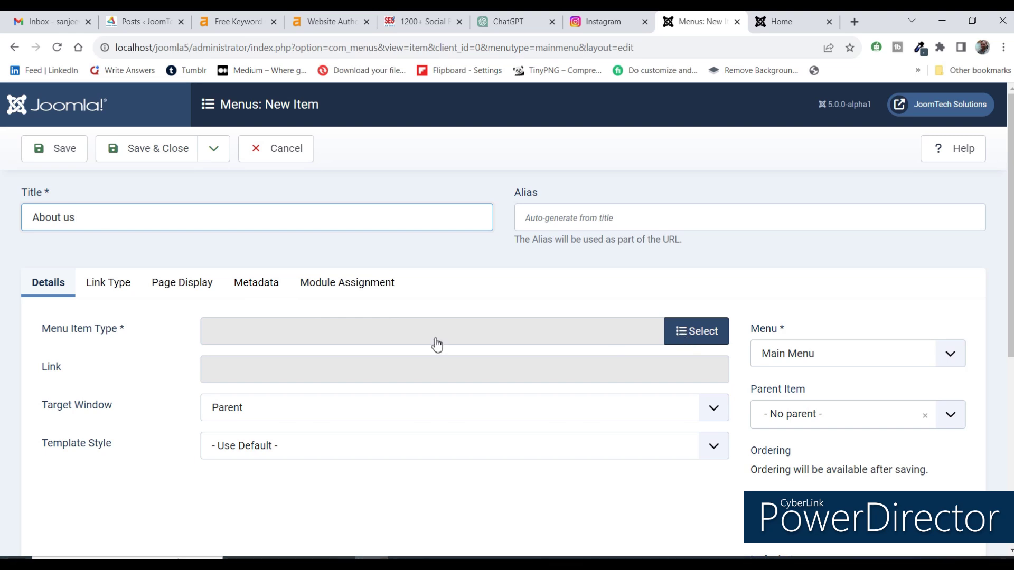
Set the item type to Articles > Single Article and open the article chooser.
{"action": "left_click", "coordinate": [681, 339]}
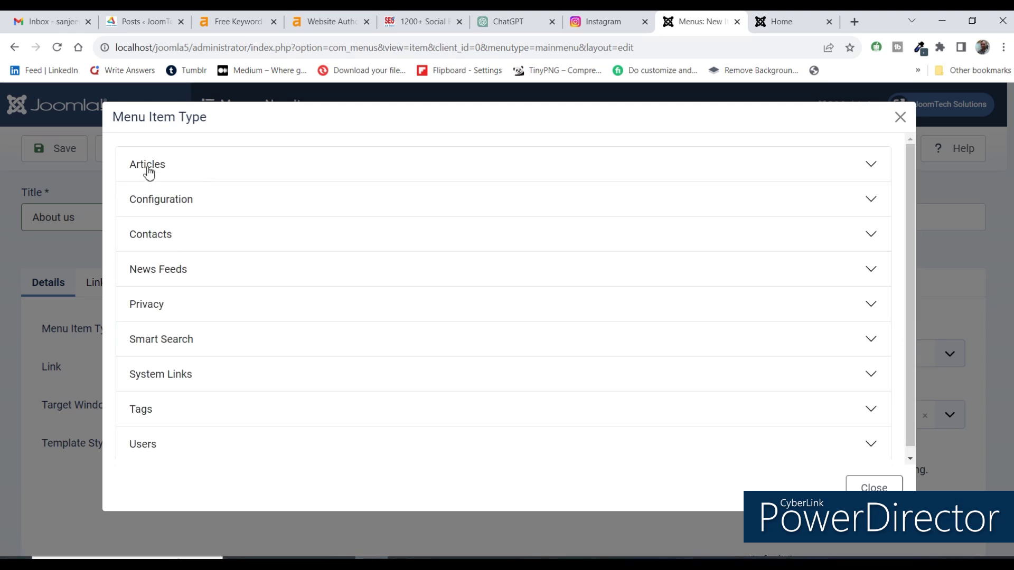
{"action": "left_click", "coordinate": [148, 170]}
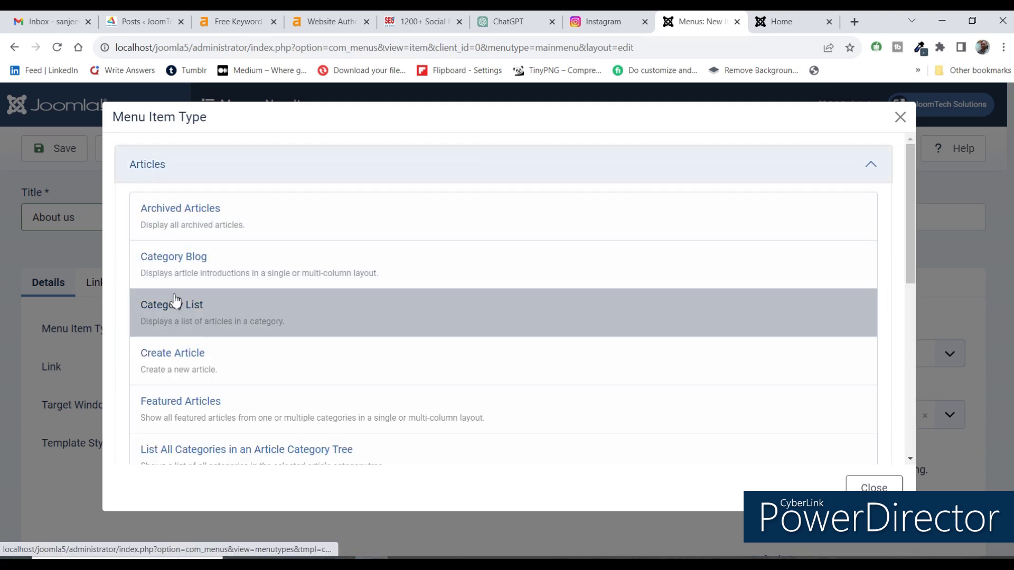
{"action": "scroll", "coordinate": [177, 380], "scroll_direction": "down", "scroll_amount": 3}
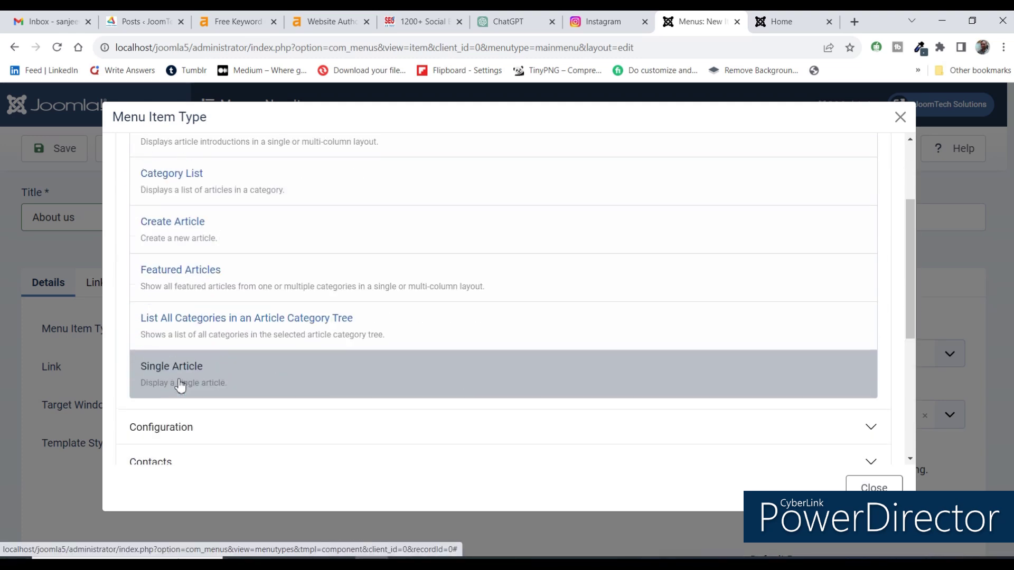
{"action": "left_click", "coordinate": [180, 376]}
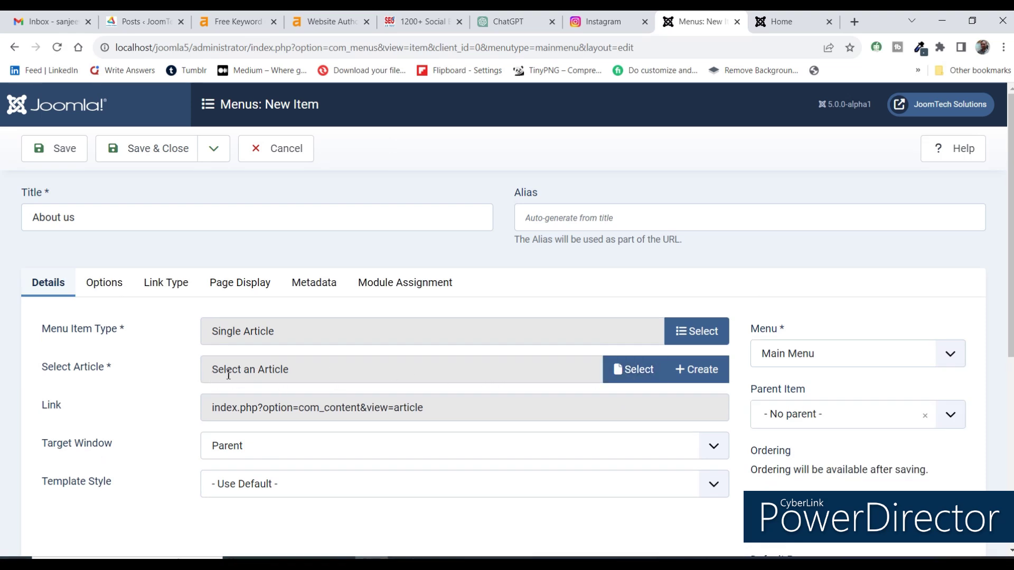
{"action": "left_click_drag", "start_coordinate": [211, 370], "coordinate": [358, 371]}
{"action": "left_click", "coordinate": [632, 368]}
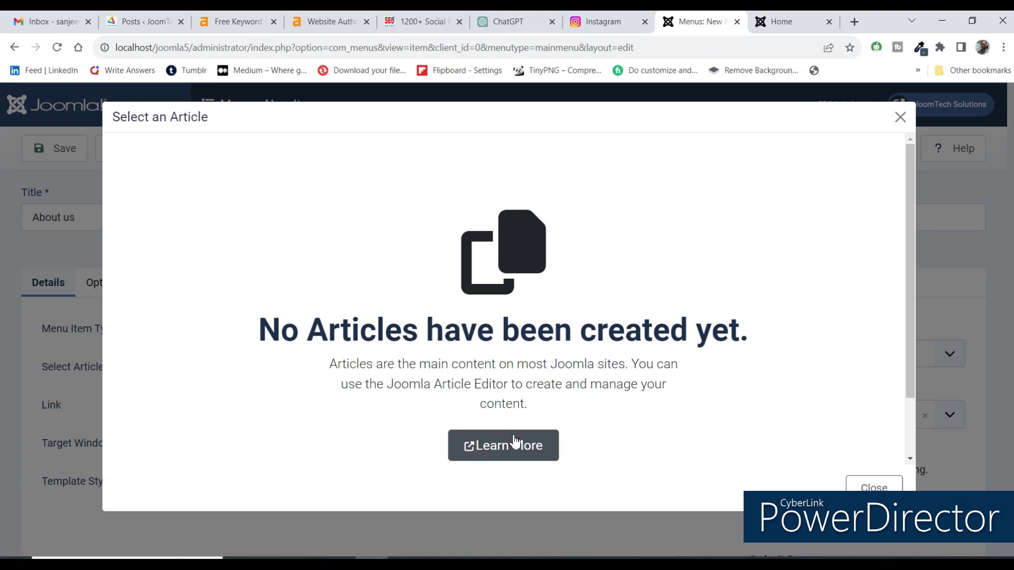
Close the empty article chooser and create a new article titled 'About us'.
{"action": "left_click", "coordinate": [883, 488]}
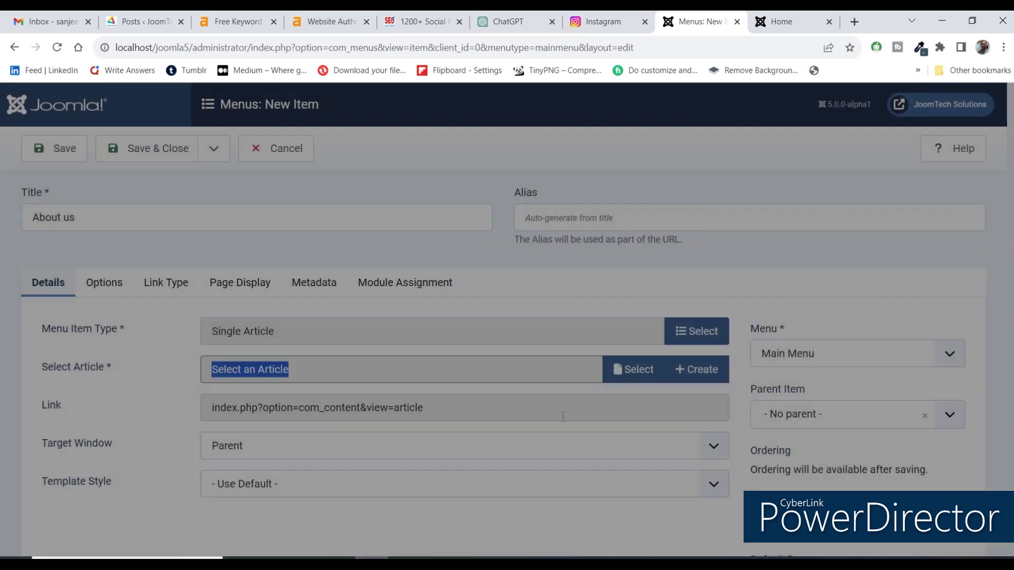
{"action": "left_click", "coordinate": [706, 369]}
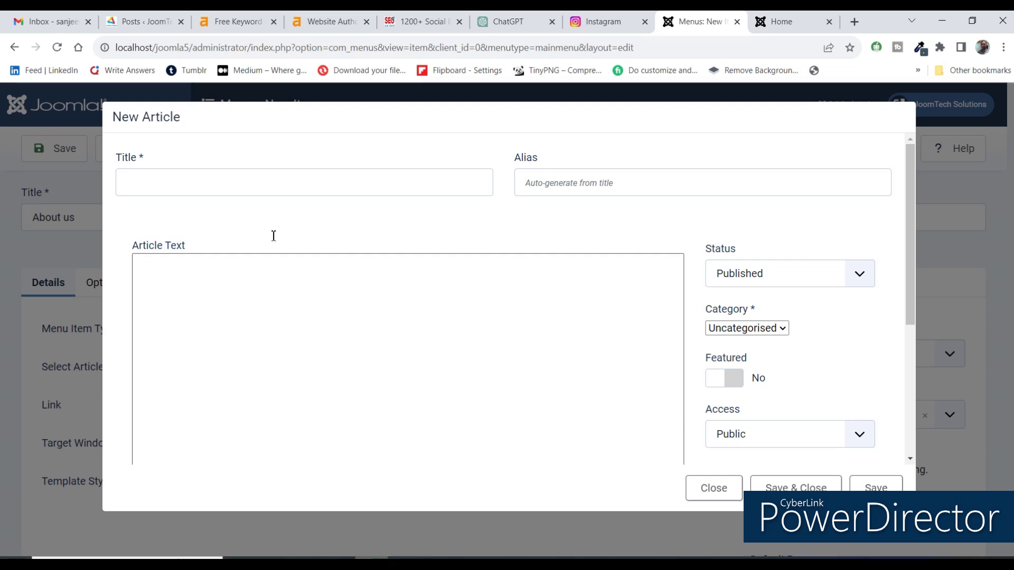
{"action": "left_click", "coordinate": [147, 176]}
{"action": "type", "text": "About us"}
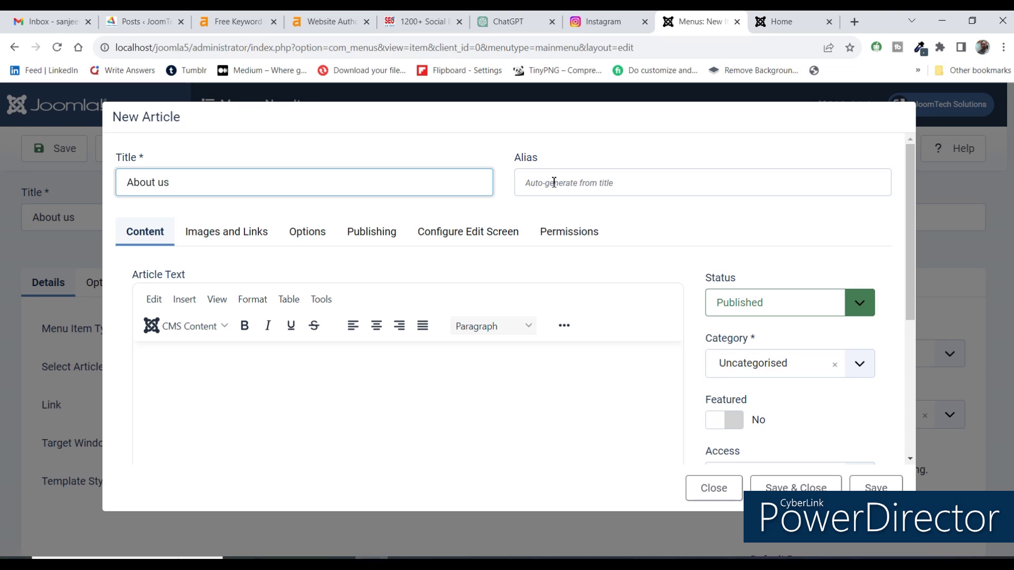
{"action": "left_click", "coordinate": [277, 407]}
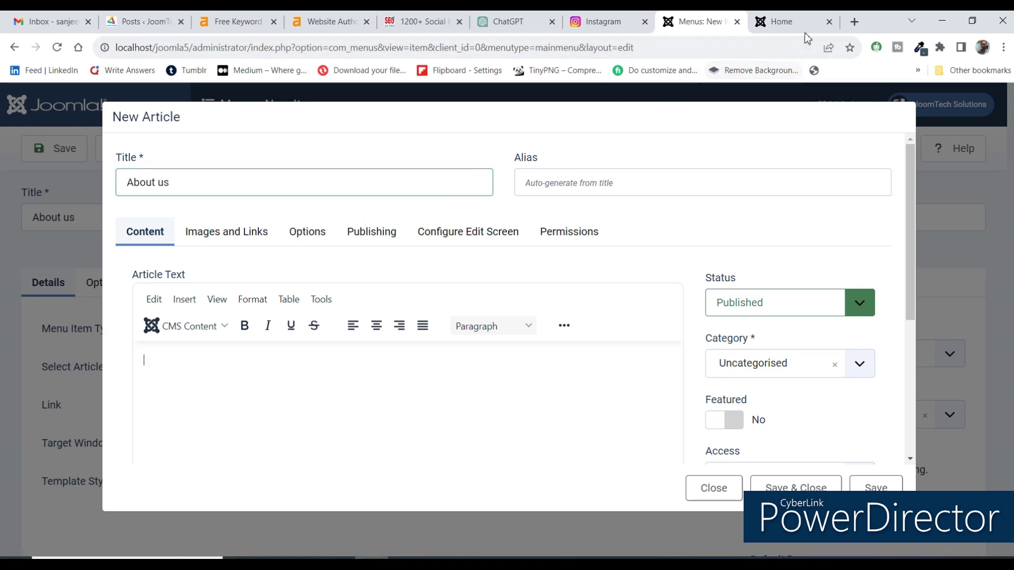
Open lipsum.com in a new browser tab via a 'lorem' search.
{"action": "left_click", "coordinate": [854, 22]}
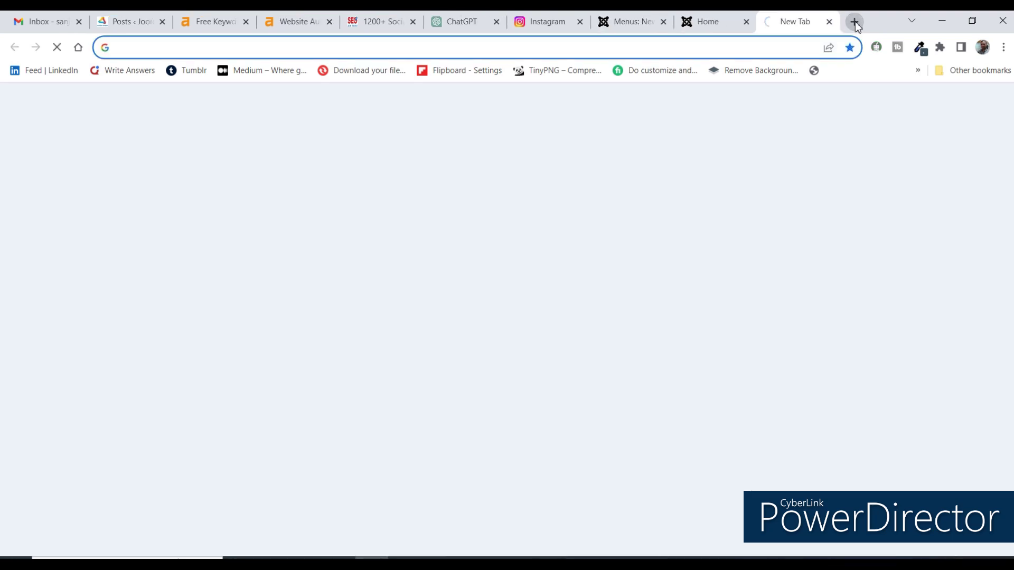
{"action": "type", "text": "lorem"}
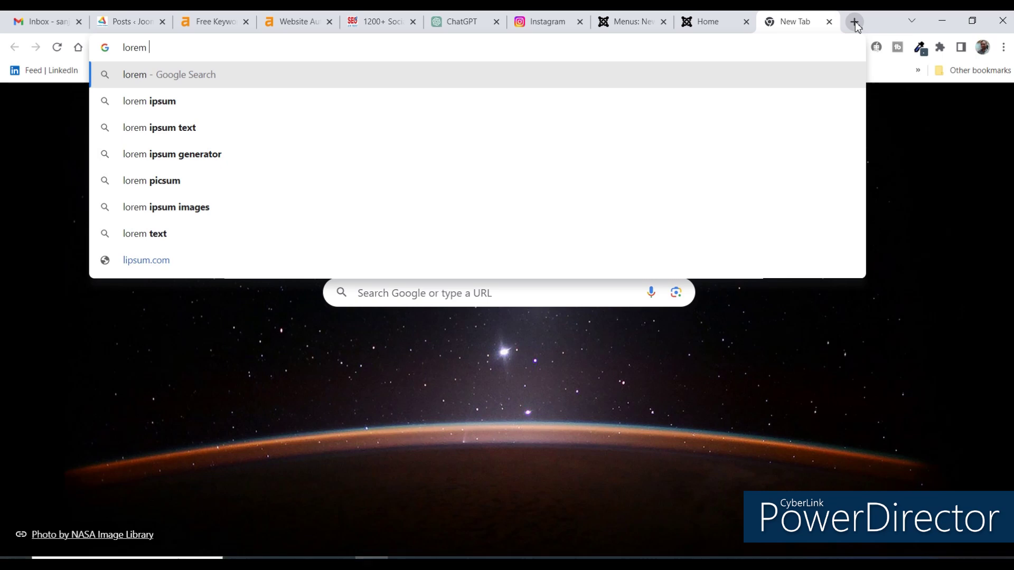
{"action": "key", "text": "Down"}
{"action": "key", "text": "Down"}
{"action": "key", "text": "Up"}
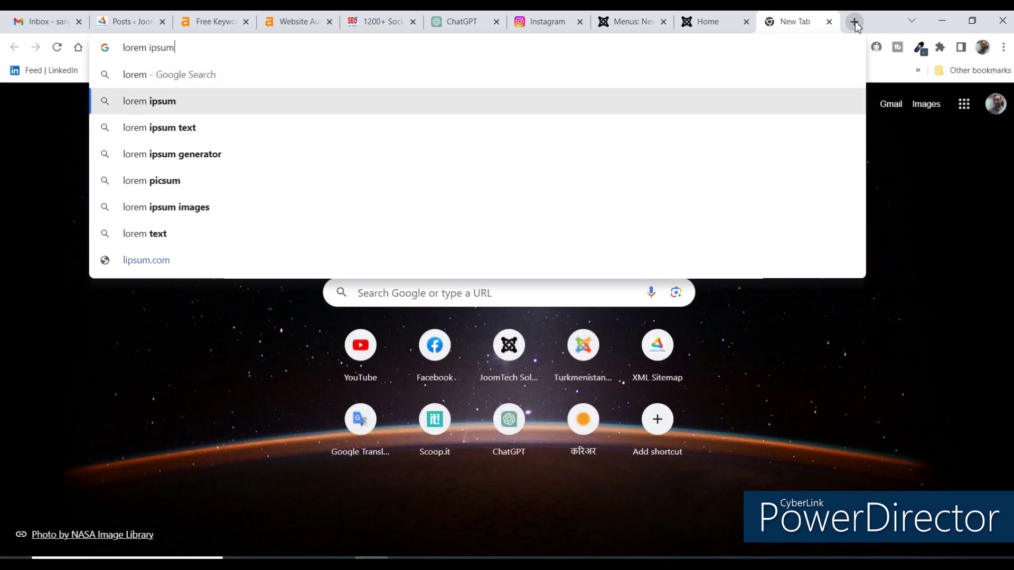
{"action": "key", "text": "Return"}
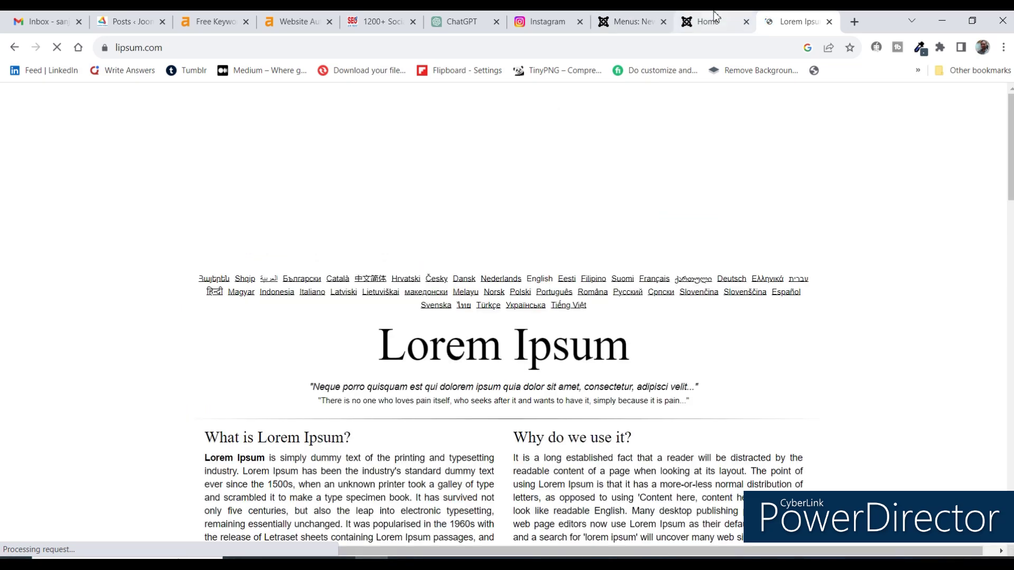
Copy the 'What is Lorem Ipsum' paragraph and return to the Joomla article tab.
{"action": "scroll", "coordinate": [326, 370], "scroll_direction": "down", "scroll_amount": 3}
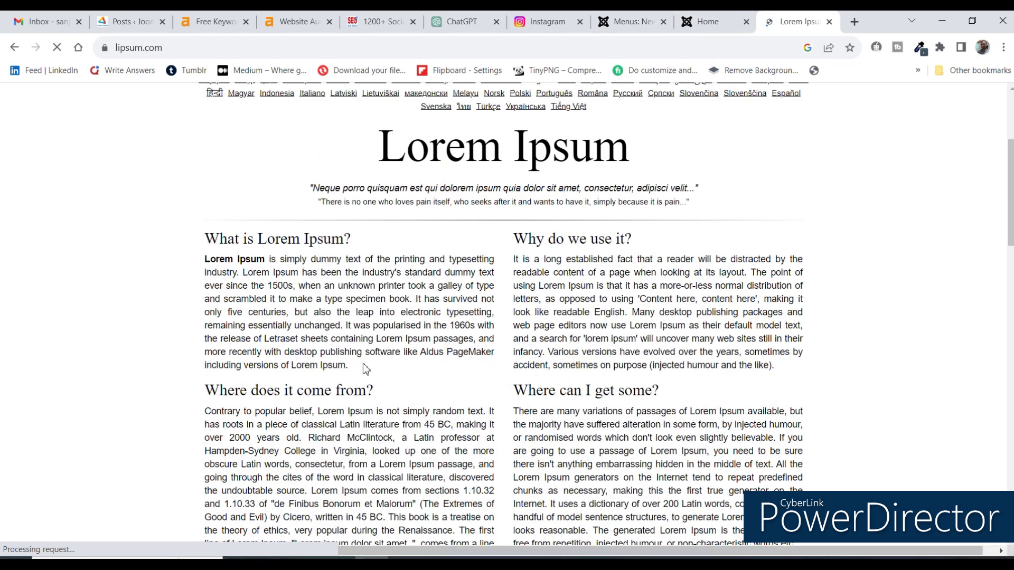
{"action": "left_click_drag", "start_coordinate": [204, 262], "coordinate": [492, 373]}
{"action": "key", "text": "ctrl+c"}
{"action": "left_click", "coordinate": [209, 265]}
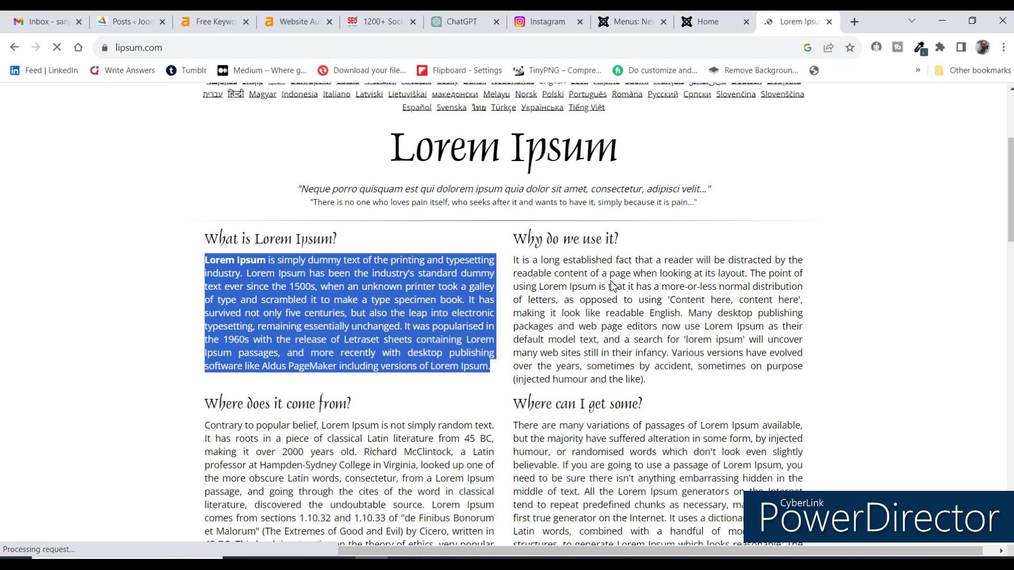
{"action": "left_click", "coordinate": [633, 22]}
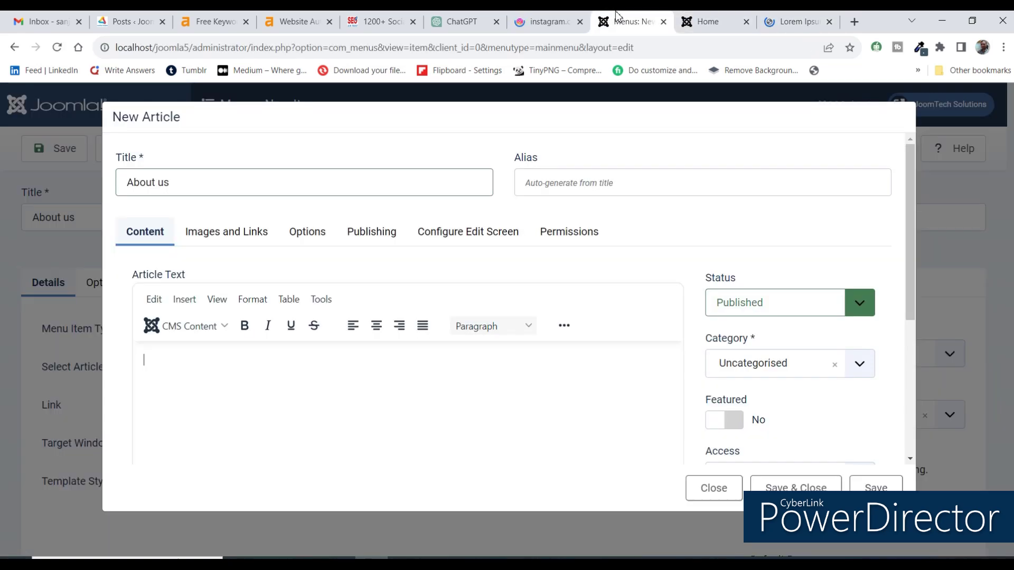
Paste the Lorem Ipsum paragraph into the About us article body and keep its category Uncategorised.
{"action": "key", "text": "ctrl+v"}
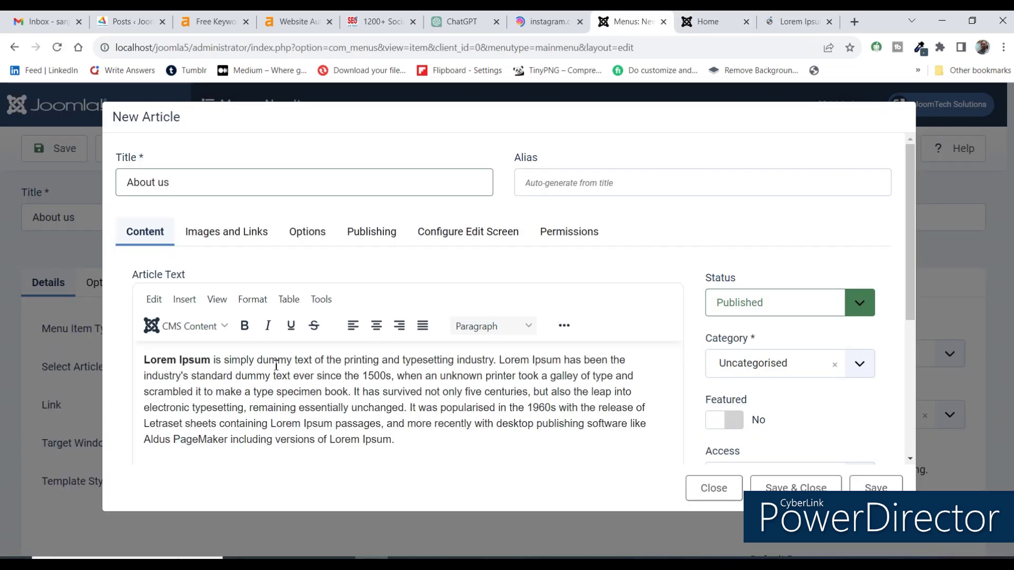
{"action": "scroll", "coordinate": [379, 346], "scroll_direction": "down", "scroll_amount": 3}
{"action": "scroll", "coordinate": [454, 344], "scroll_direction": "up", "scroll_amount": 1}
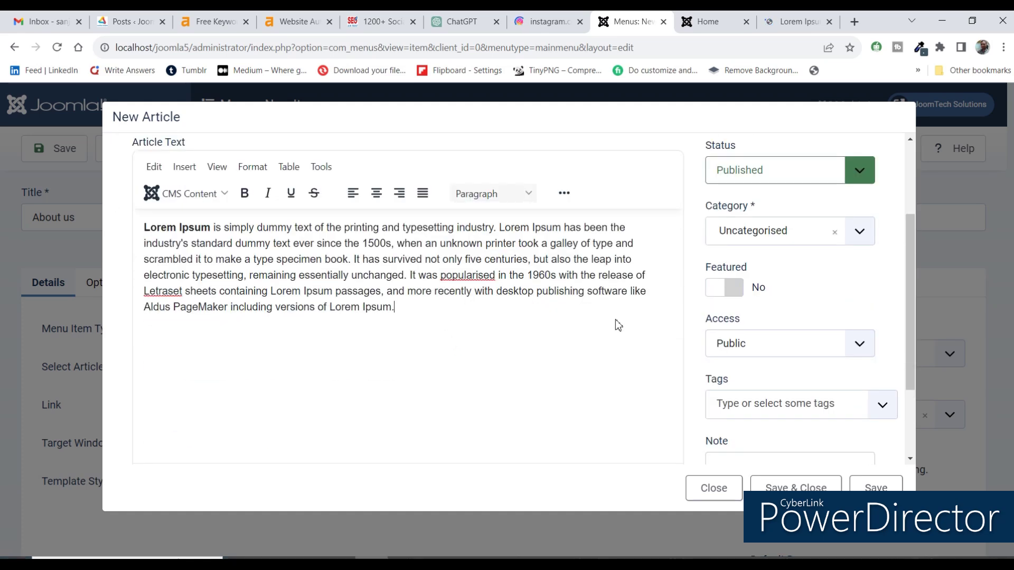
{"action": "left_click", "coordinate": [767, 247]}
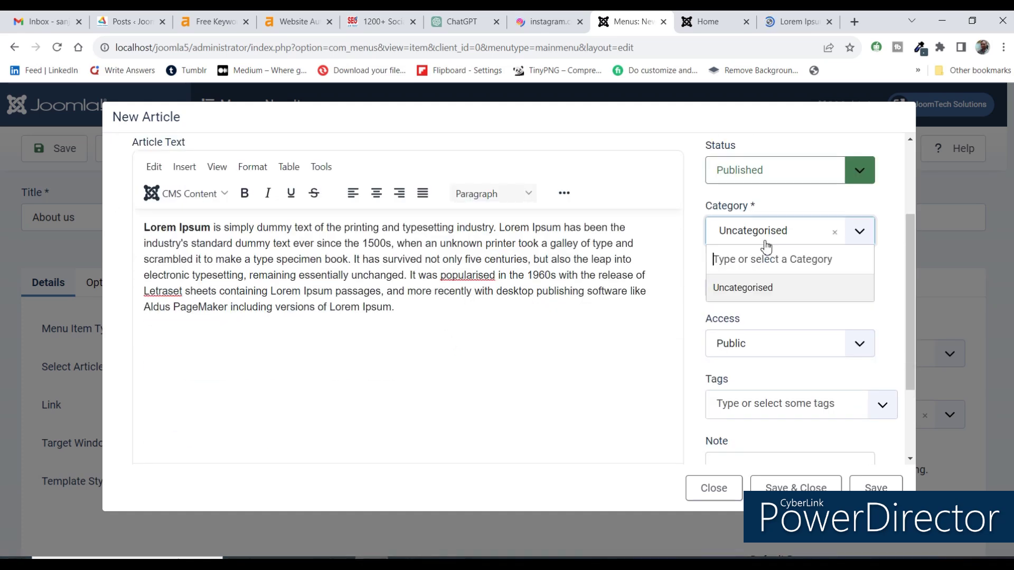
{"action": "left_click", "coordinate": [589, 328]}
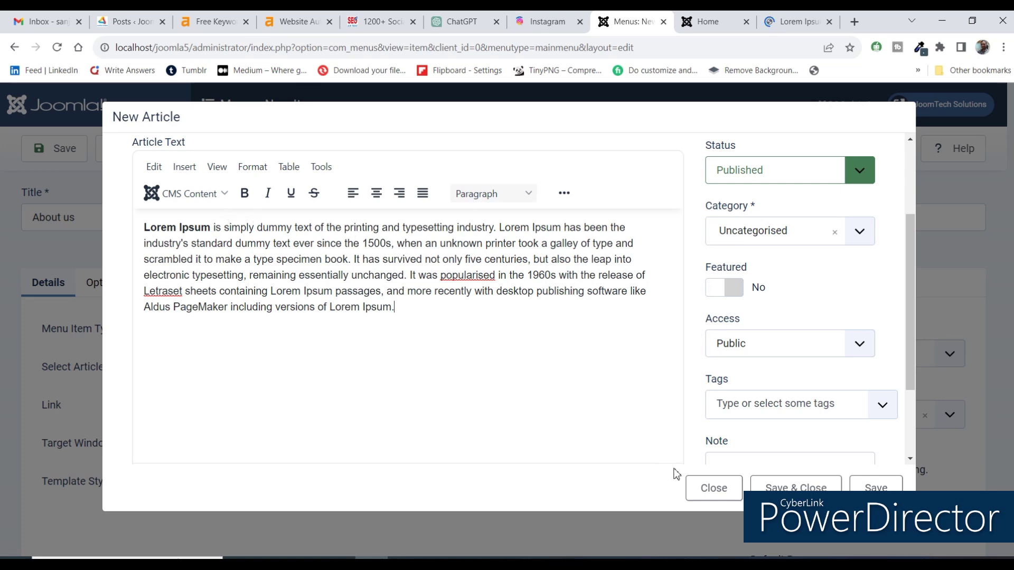
{"action": "scroll", "coordinate": [382, 360], "scroll_direction": "up", "scroll_amount": 2}
{"action": "scroll", "coordinate": [351, 319], "scroll_direction": "up", "scroll_amount": 1}
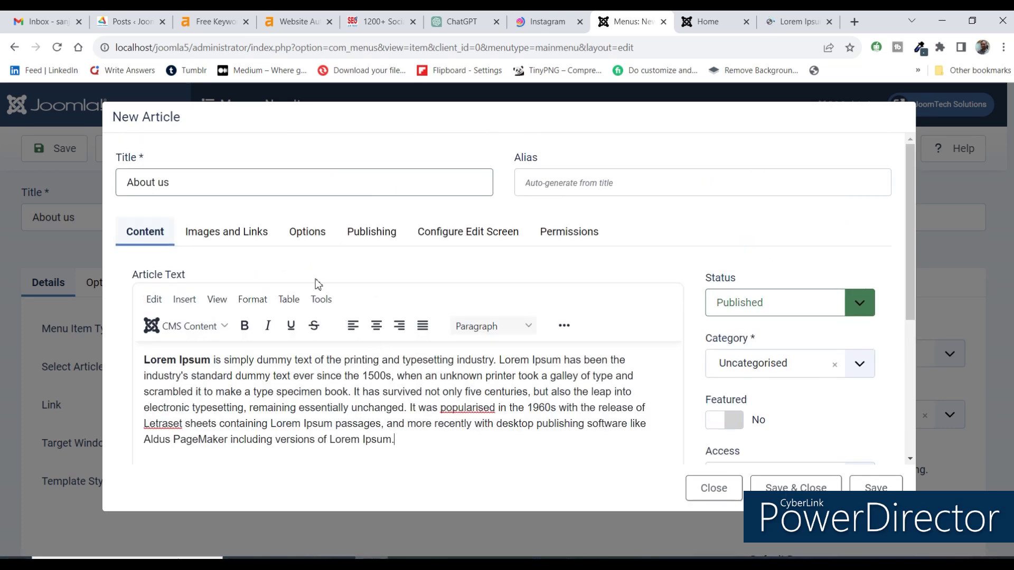
{"action": "scroll", "coordinate": [670, 376], "scroll_direction": "down", "scroll_amount": 3}
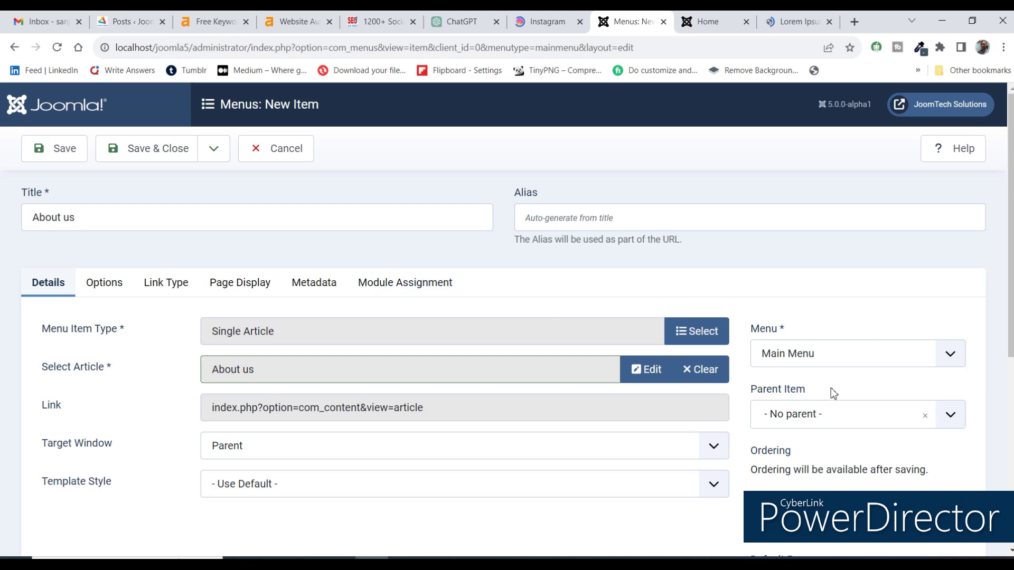
Keep the About us menu item assigned to the Main Menu.
{"action": "left_click", "coordinate": [790, 360]}
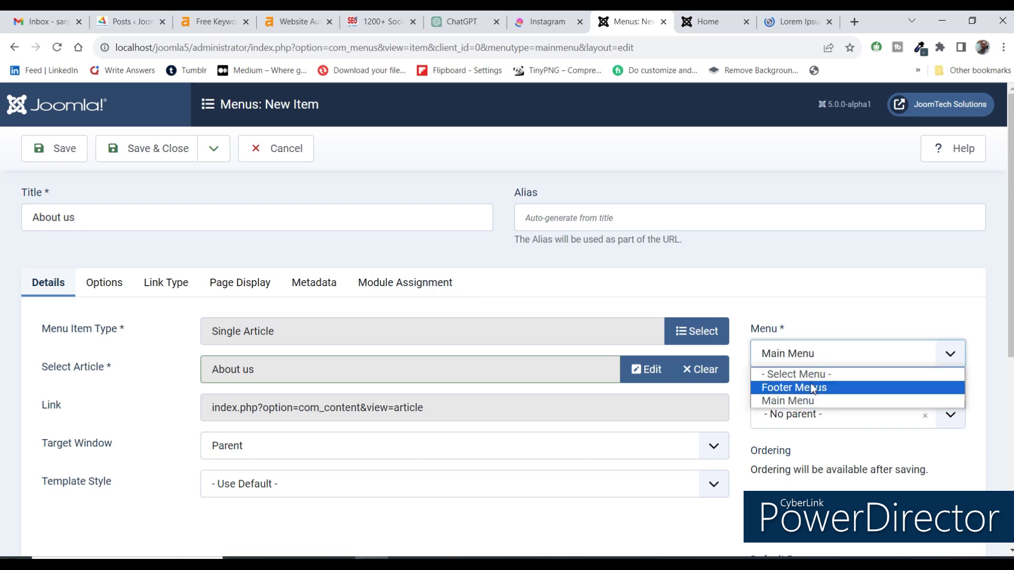
{"action": "left_click", "coordinate": [810, 326]}
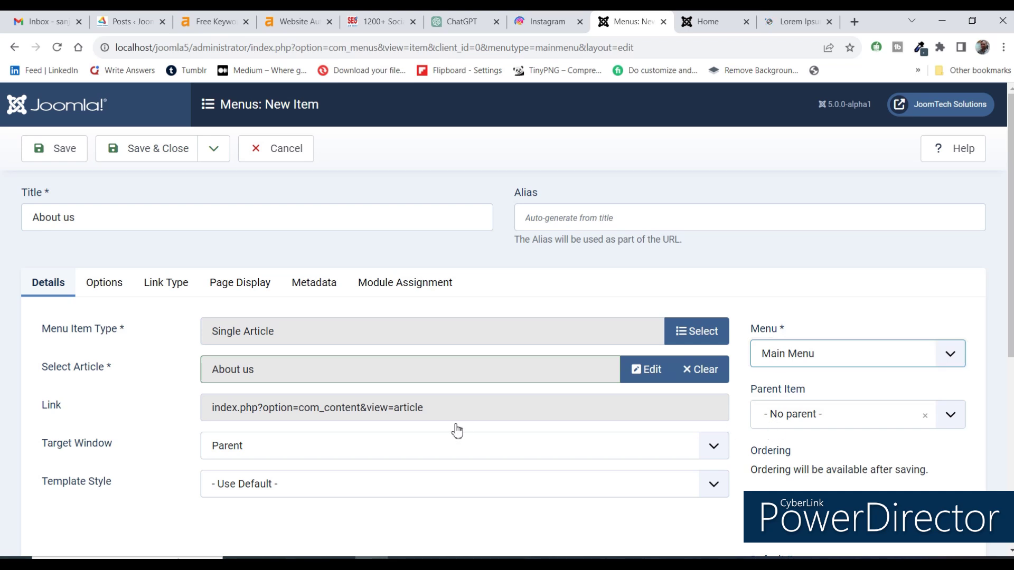
{"action": "scroll", "coordinate": [550, 439], "scroll_direction": "down", "scroll_amount": 3}
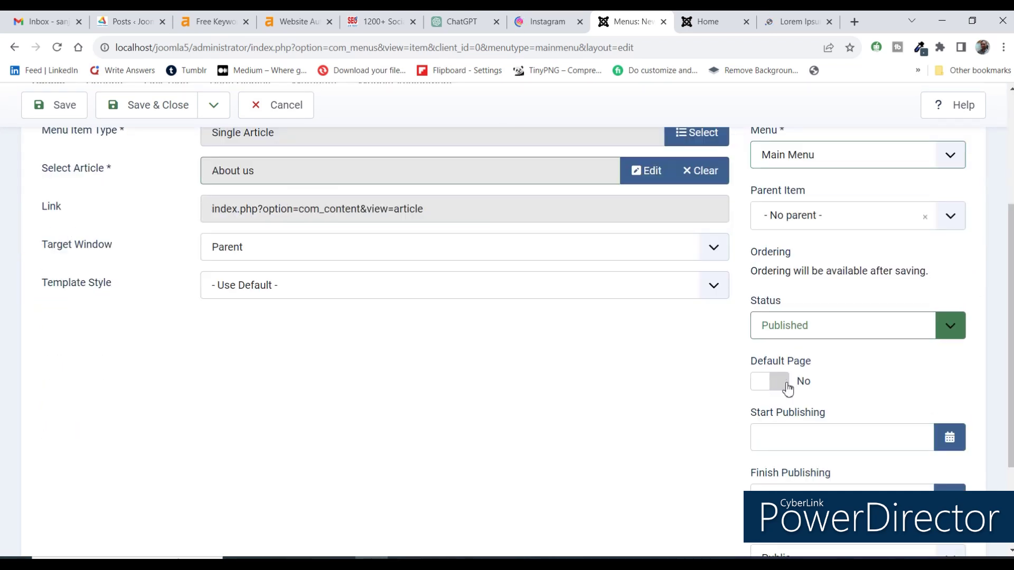
{"action": "scroll", "coordinate": [707, 403], "scroll_direction": "down", "scroll_amount": 2}
{"action": "scroll", "coordinate": [707, 403], "scroll_direction": "up", "scroll_amount": 3}
{"action": "scroll", "coordinate": [665, 297], "scroll_direction": "up", "scroll_amount": 2}
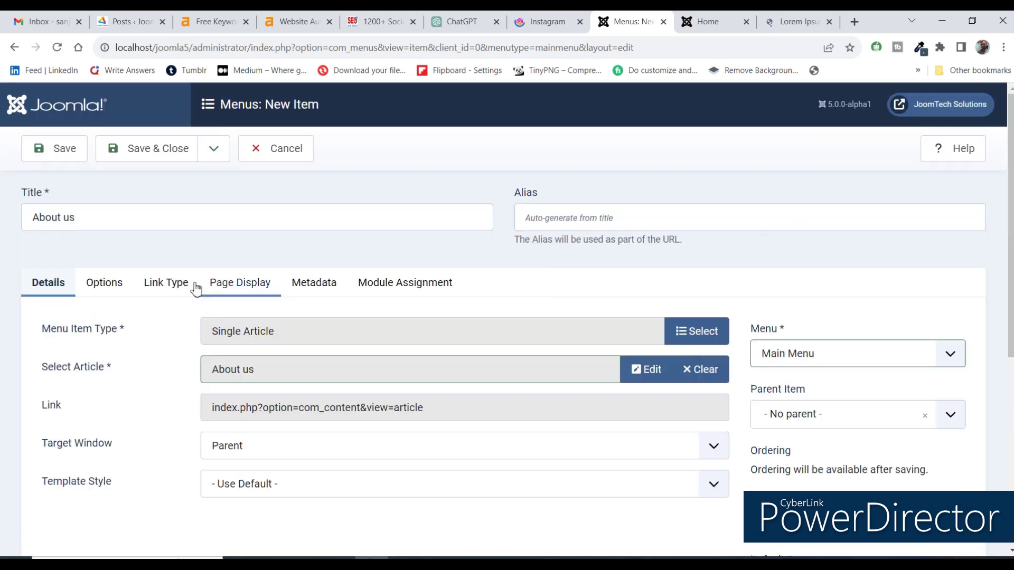
Save the menu item and reload the site's front page to see the About us link.
{"action": "left_click", "coordinate": [74, 159]}
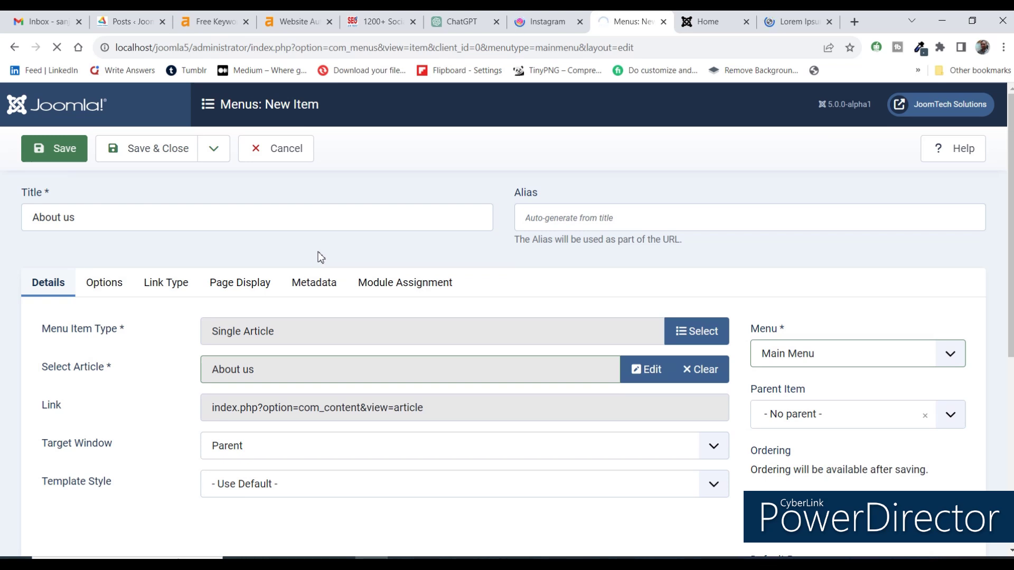
{"action": "left_click", "coordinate": [693, 24]}
{"action": "left_click", "coordinate": [56, 47]}
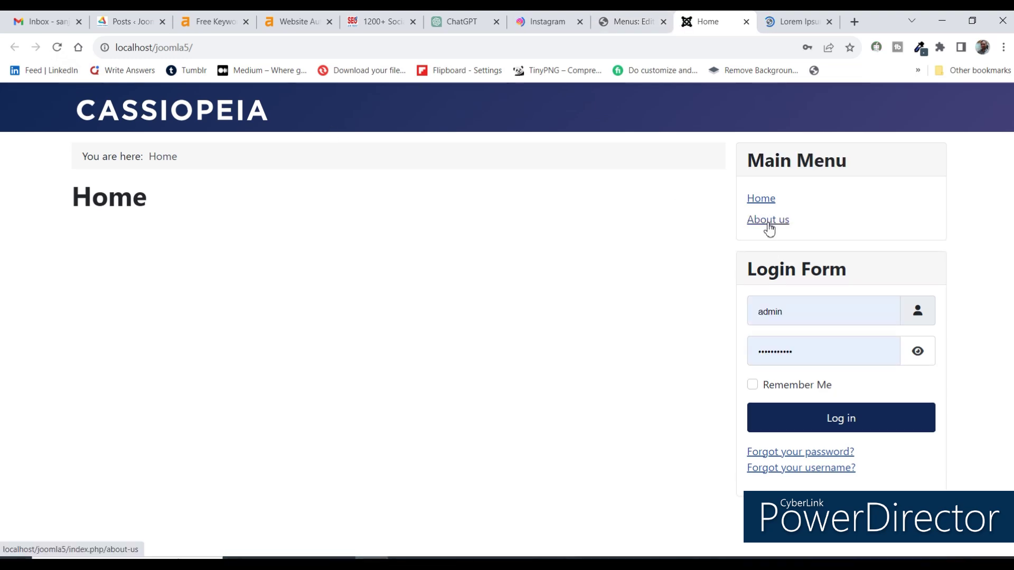
Open About us on the site and inspect its author, category and published date lines.
{"action": "left_click", "coordinate": [769, 221]}
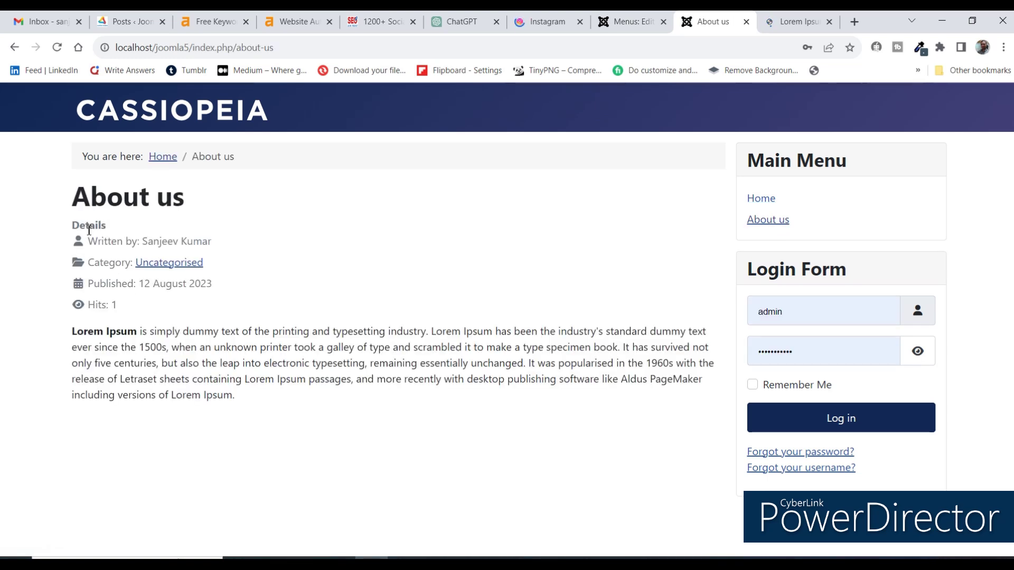
{"action": "left_click_drag", "start_coordinate": [87, 237], "coordinate": [129, 302]}
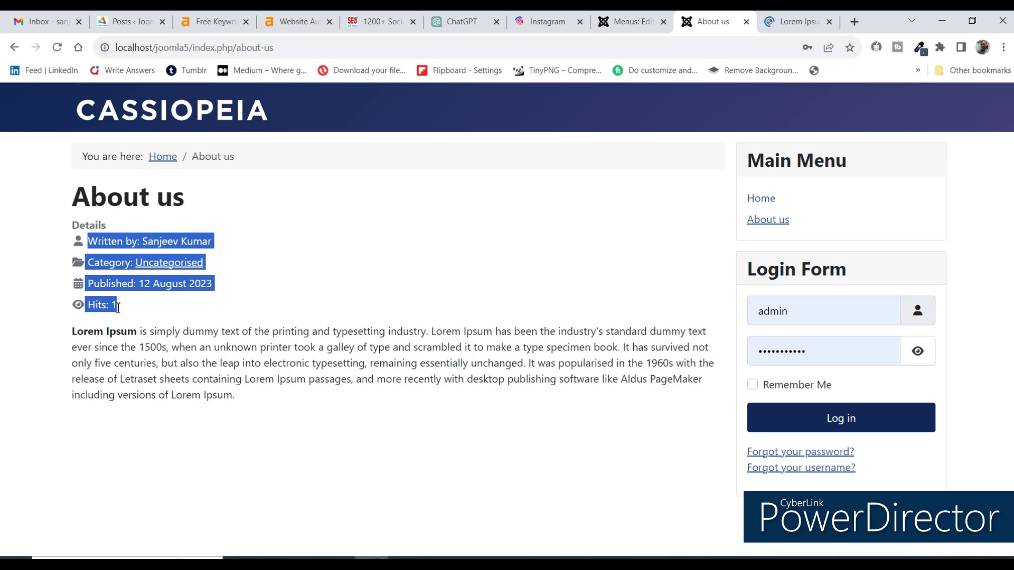
{"action": "left_click", "coordinate": [107, 308]}
{"action": "left_click_drag", "start_coordinate": [94, 284], "coordinate": [219, 288]}
{"action": "double_click", "coordinate": [90, 261]}
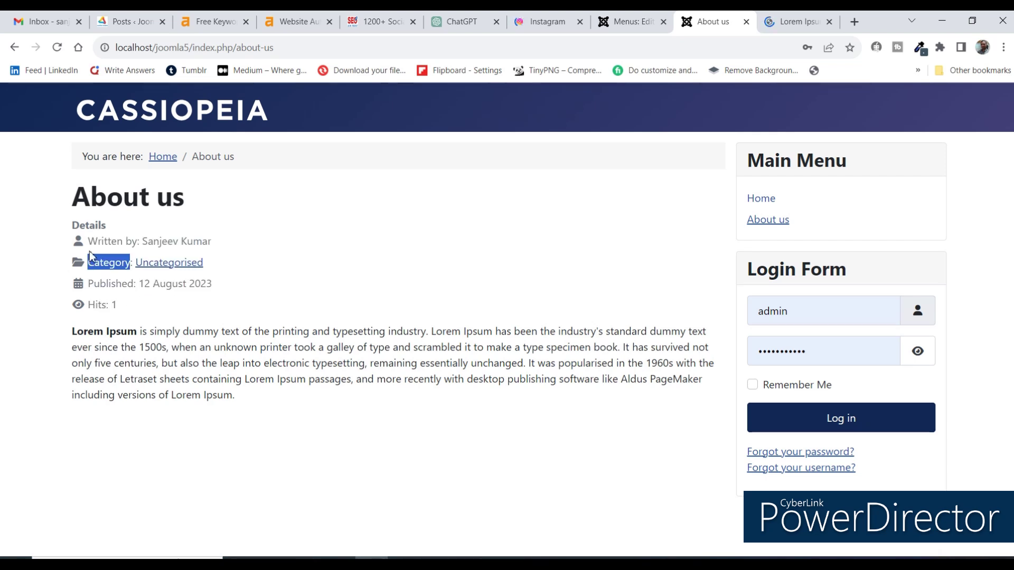
{"action": "triple_click", "coordinate": [158, 242]}
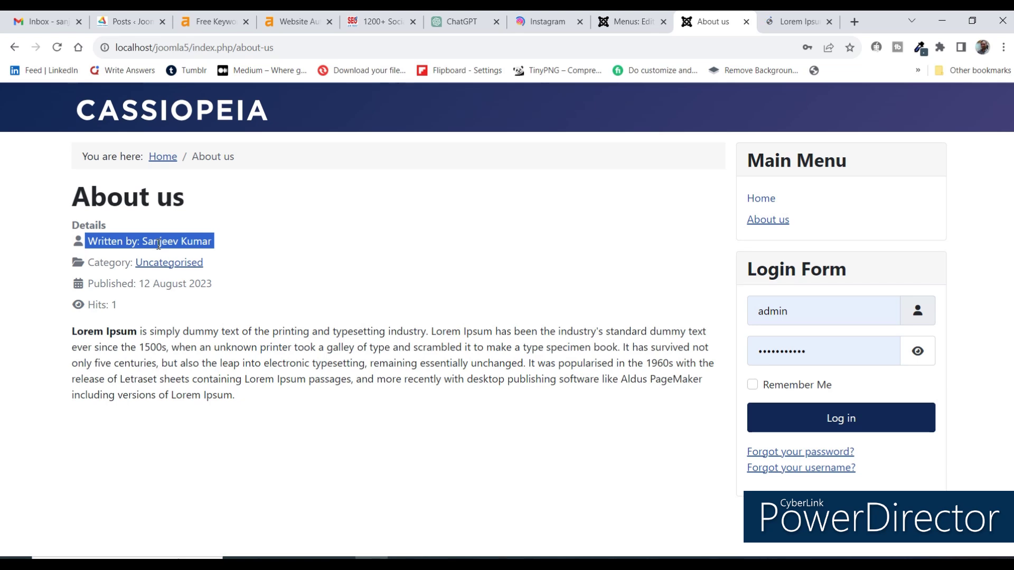
{"action": "left_click", "coordinate": [230, 250]}
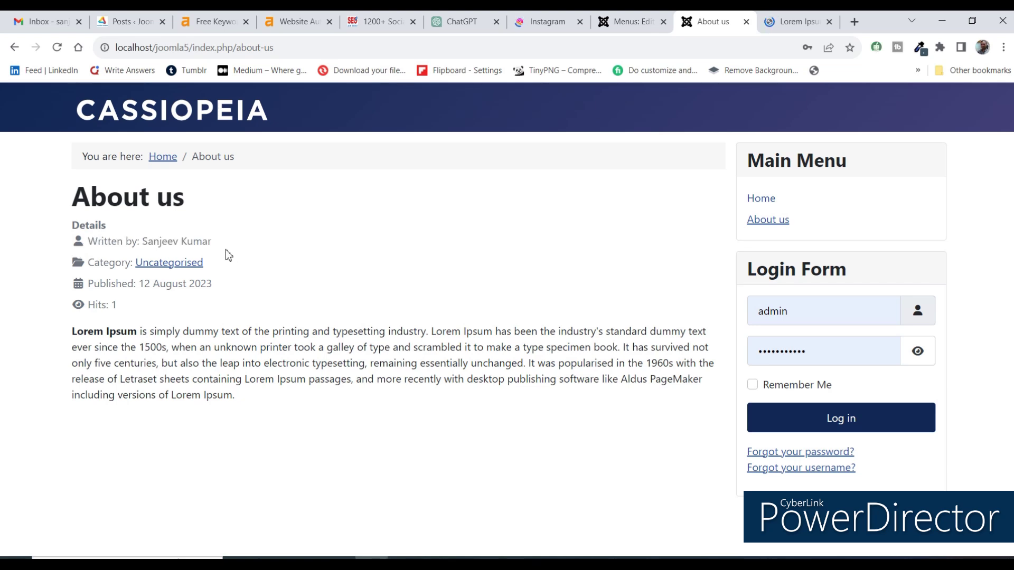
Back in the admin editor, save and close the About us menu item.
{"action": "left_click", "coordinate": [636, 17]}
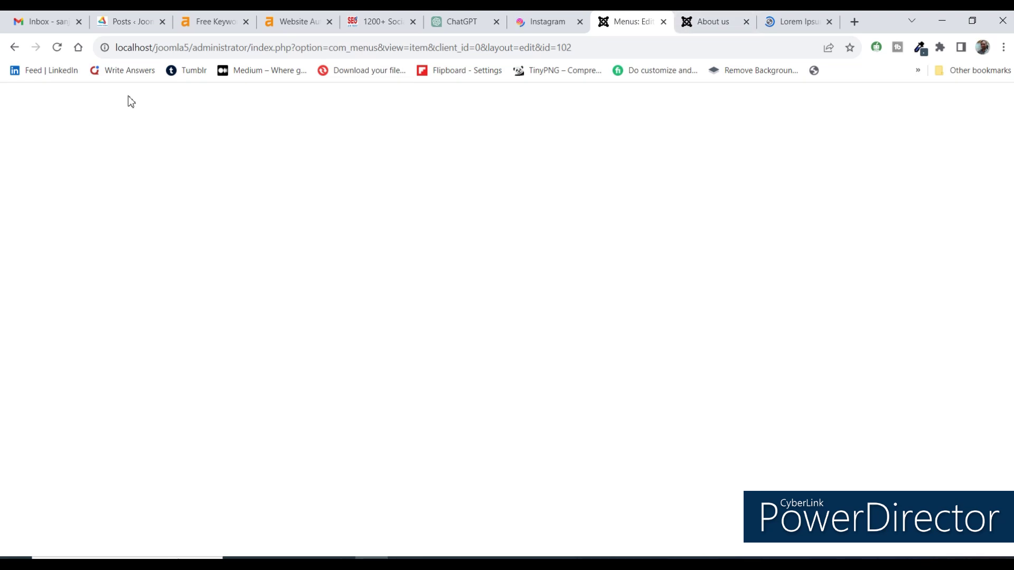
{"action": "left_click", "coordinate": [57, 47]}
{"action": "key", "text": "ctrl+Tab"}
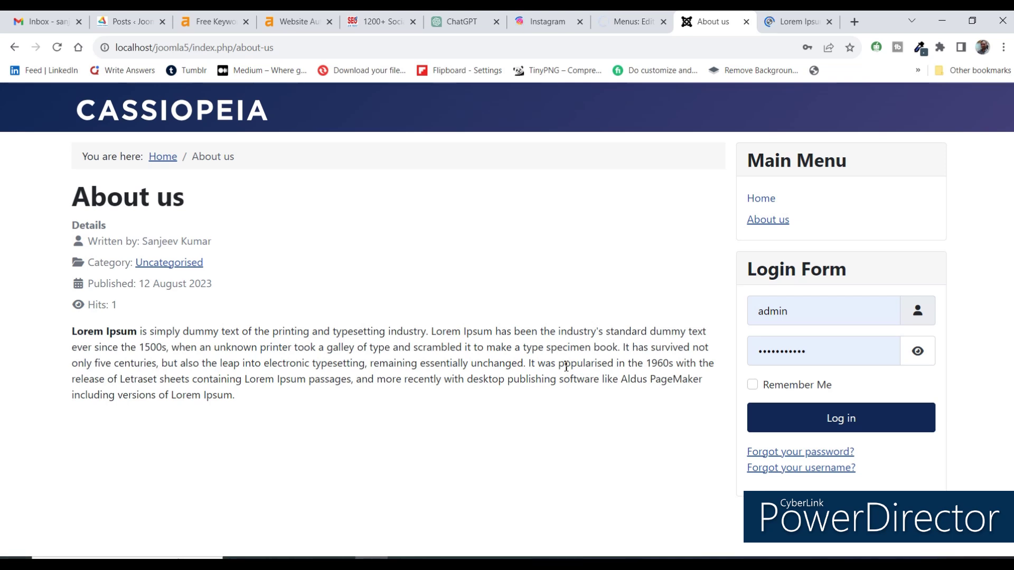
{"action": "left_click", "coordinate": [637, 15]}
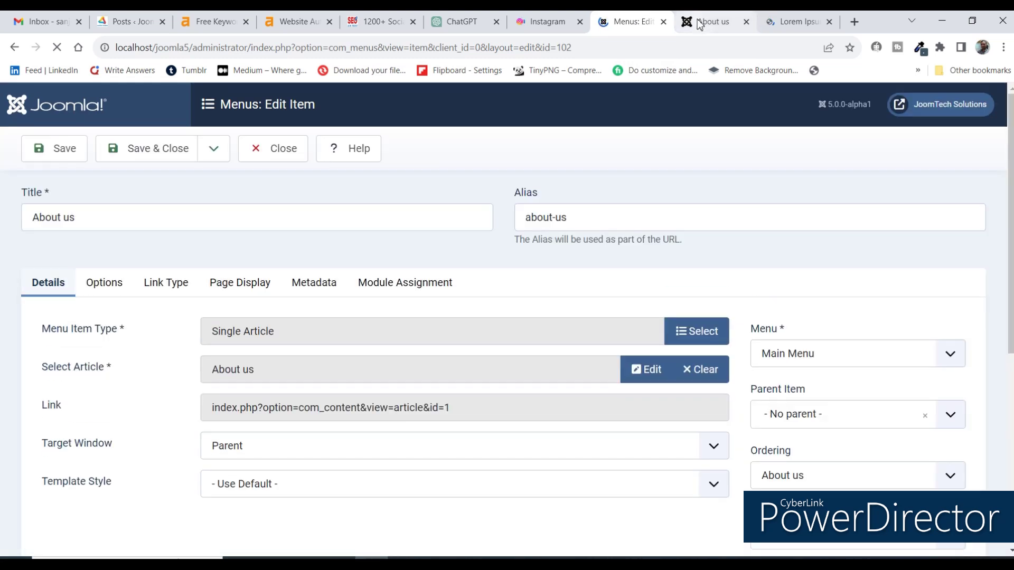
{"action": "left_click", "coordinate": [697, 19]}
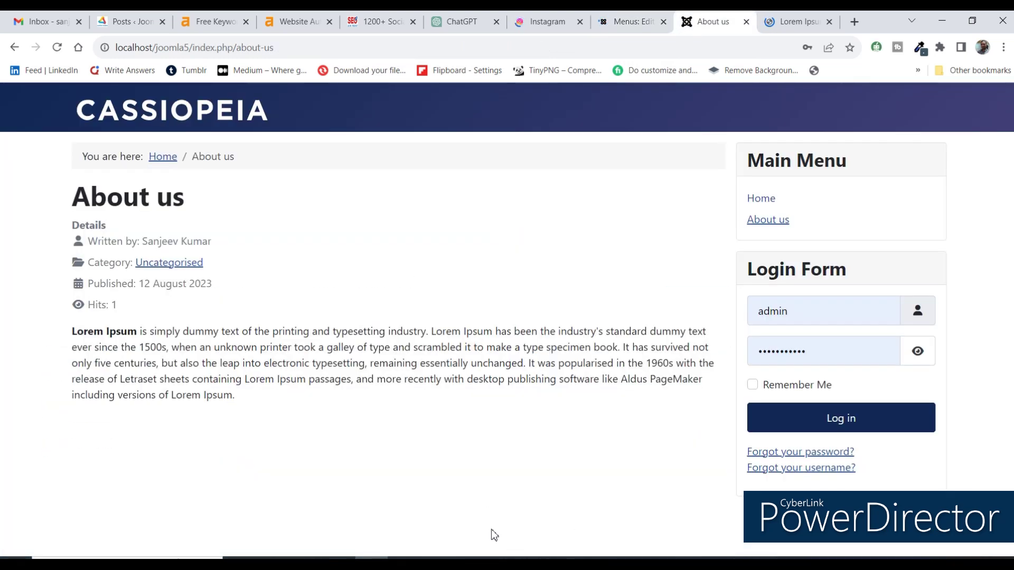
{"action": "left_click", "coordinate": [651, 22]}
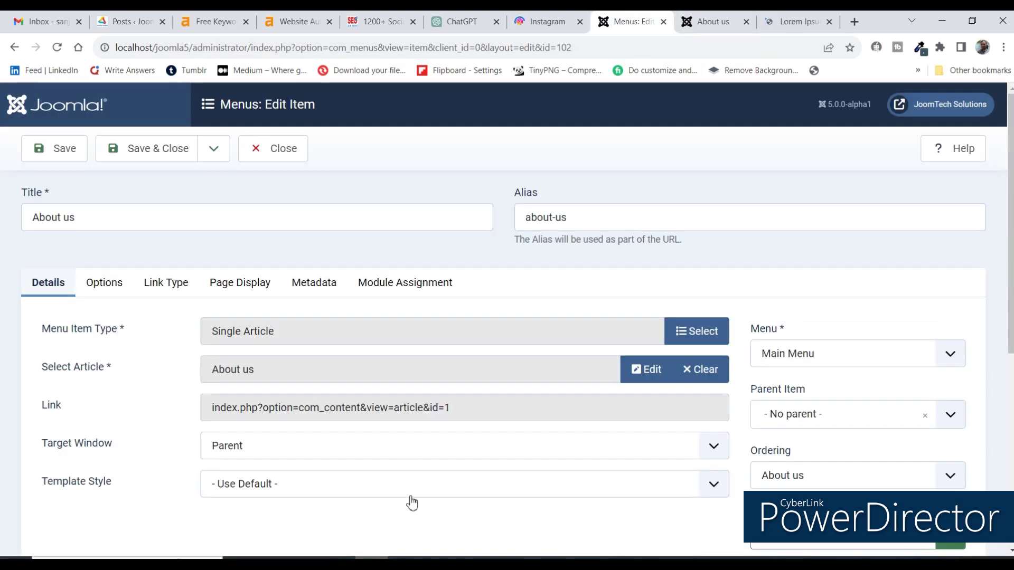
{"action": "left_click", "coordinate": [152, 156]}
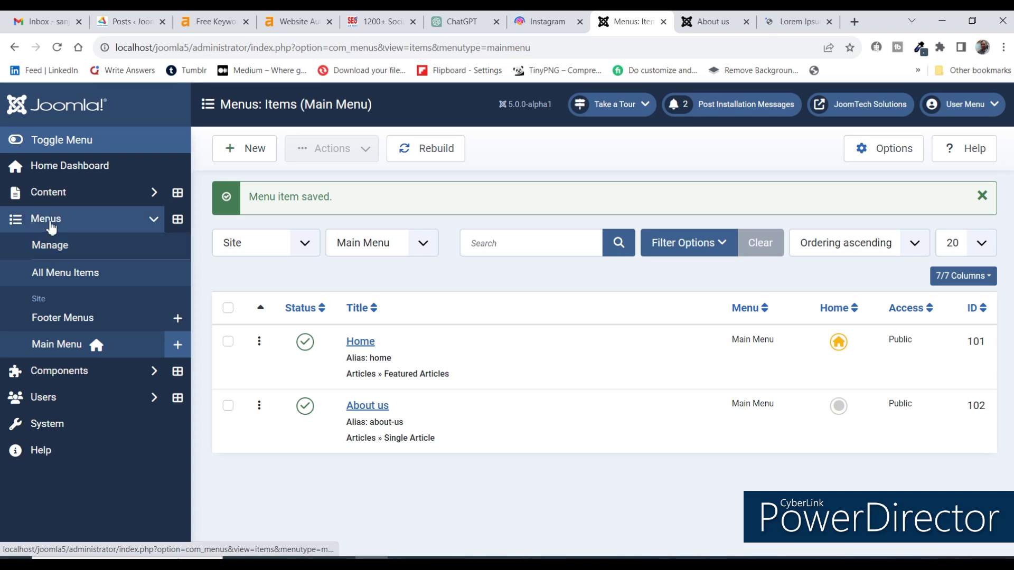
Go to Content > Site Modules and start a New module to reach the module type choices.
{"action": "left_click", "coordinate": [48, 192]}
{"action": "left_click", "coordinate": [58, 384]}
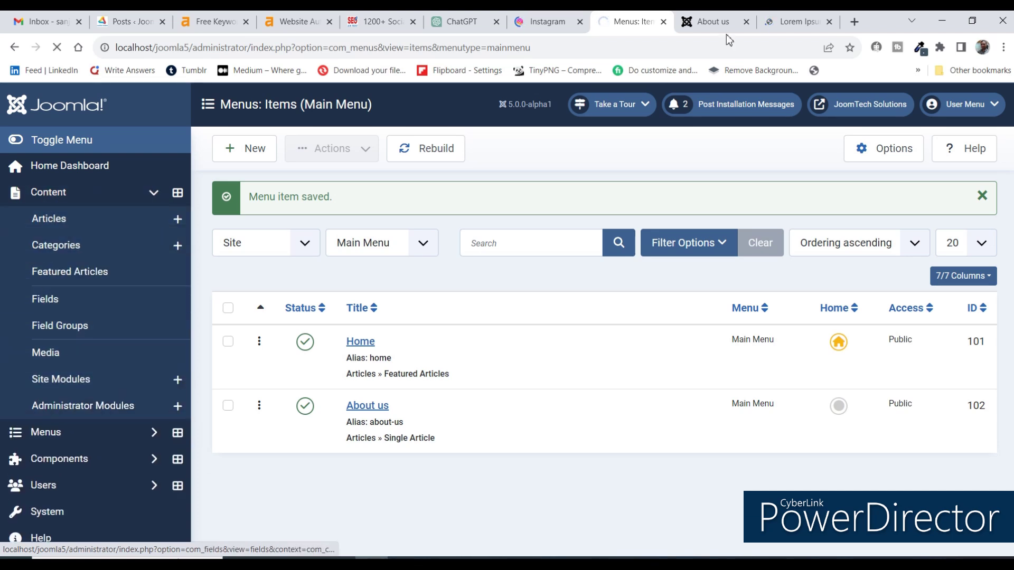
{"action": "left_click", "coordinate": [713, 21]}
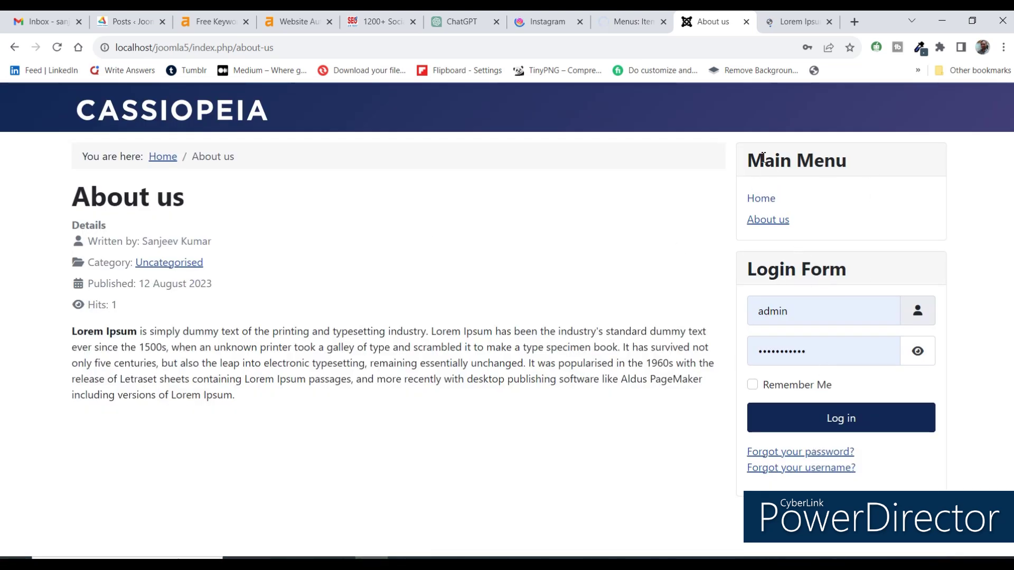
{"action": "left_click", "coordinate": [626, 21]}
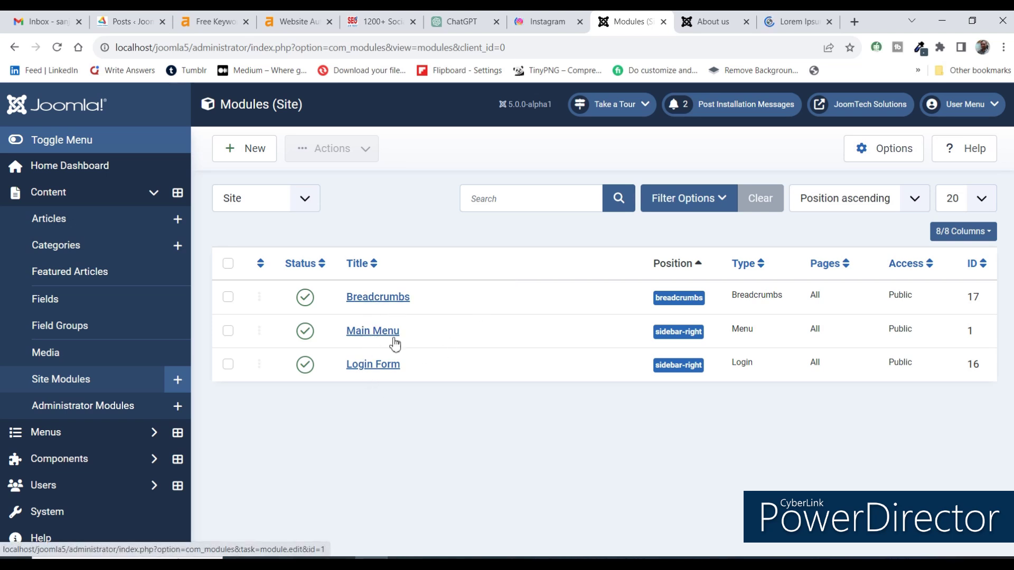
{"action": "left_click", "coordinate": [251, 150]}
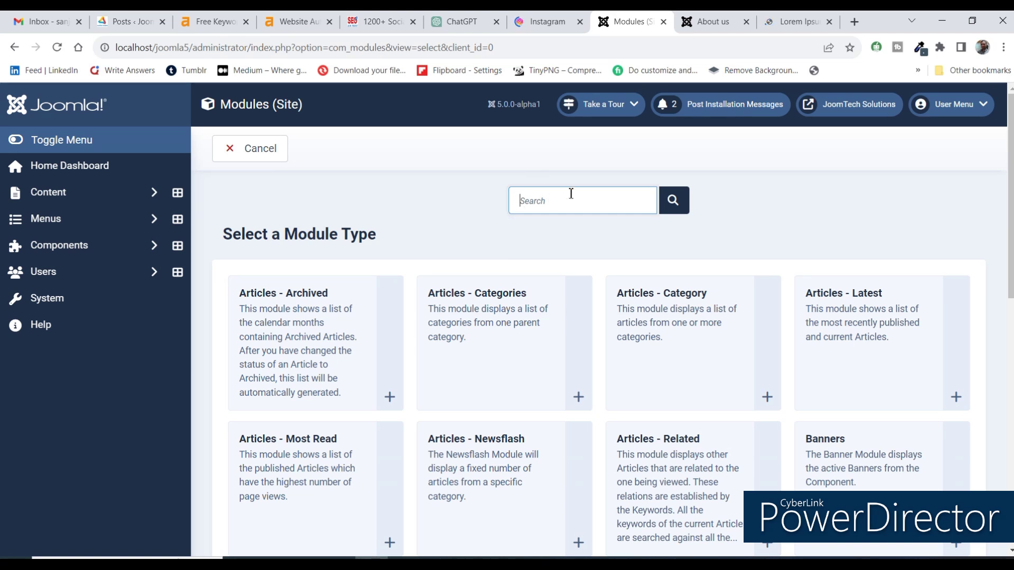
Search 'foot' and create a new Footer-type module.
{"action": "type", "text": "foot"}
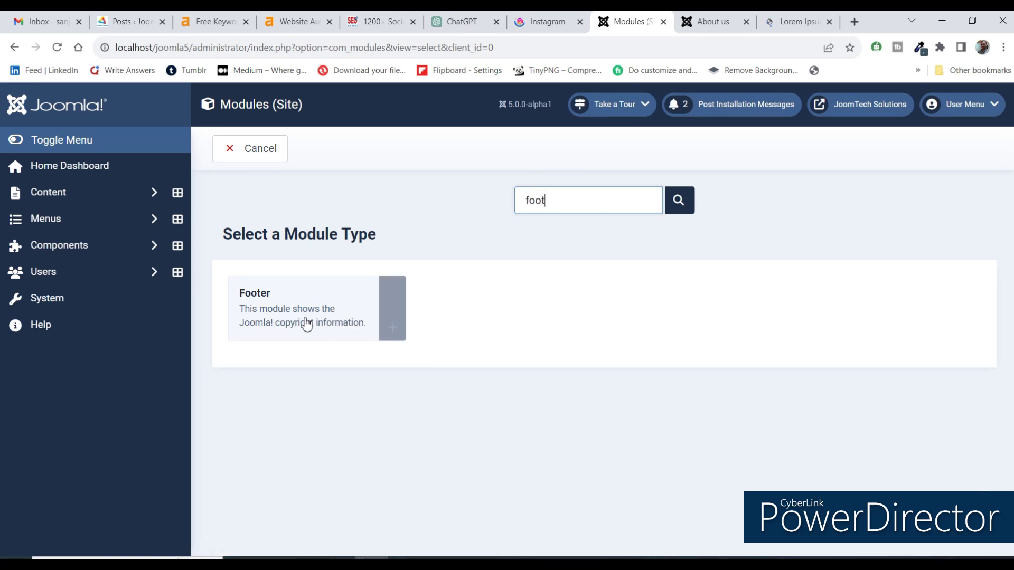
{"action": "left_click", "coordinate": [393, 333]}
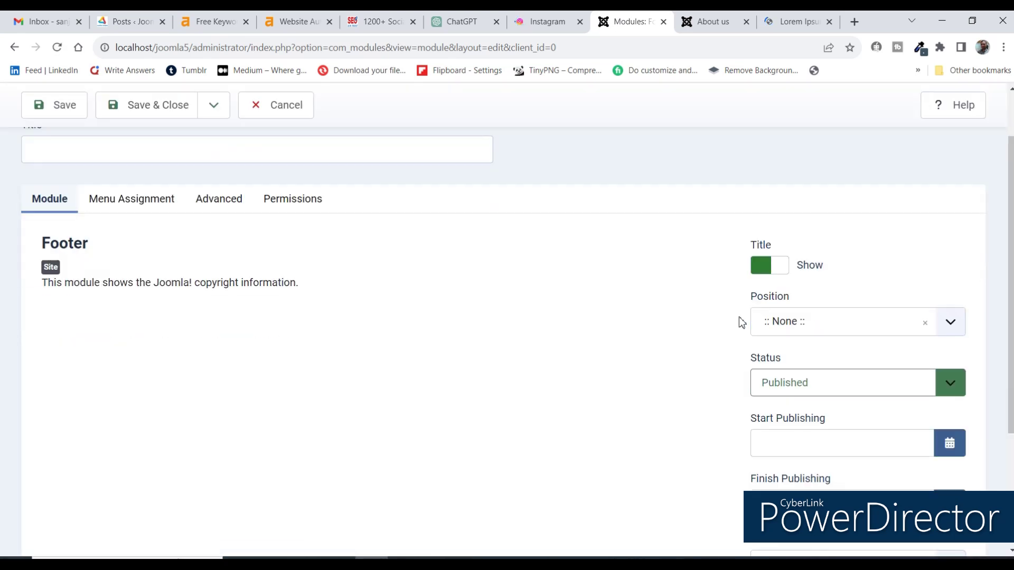
{"action": "scroll", "coordinate": [742, 322], "scroll_direction": "down", "scroll_amount": 2}
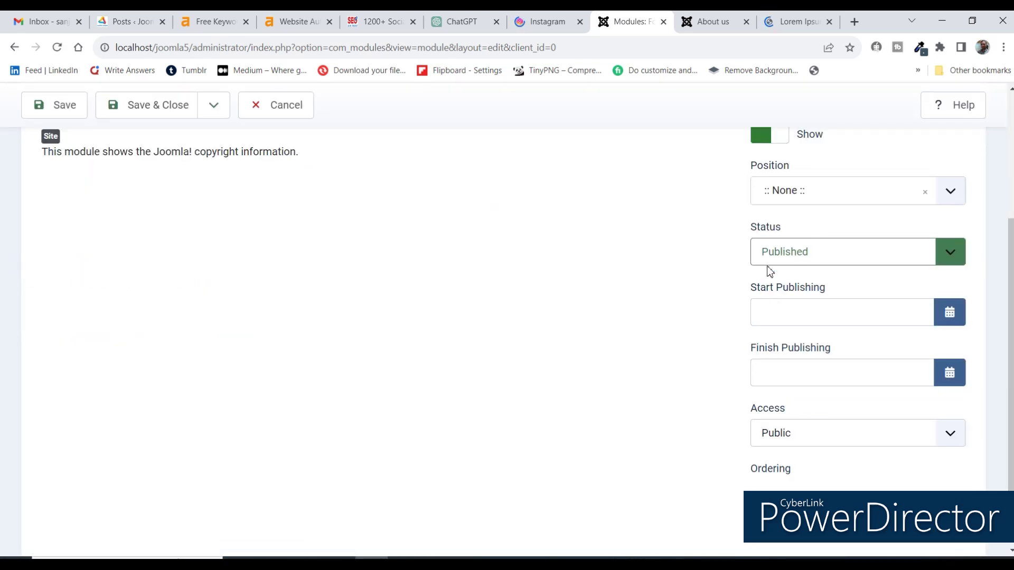
Place the module in the footer position, title it Footer Module, and save and close.
{"action": "left_click", "coordinate": [775, 195]}
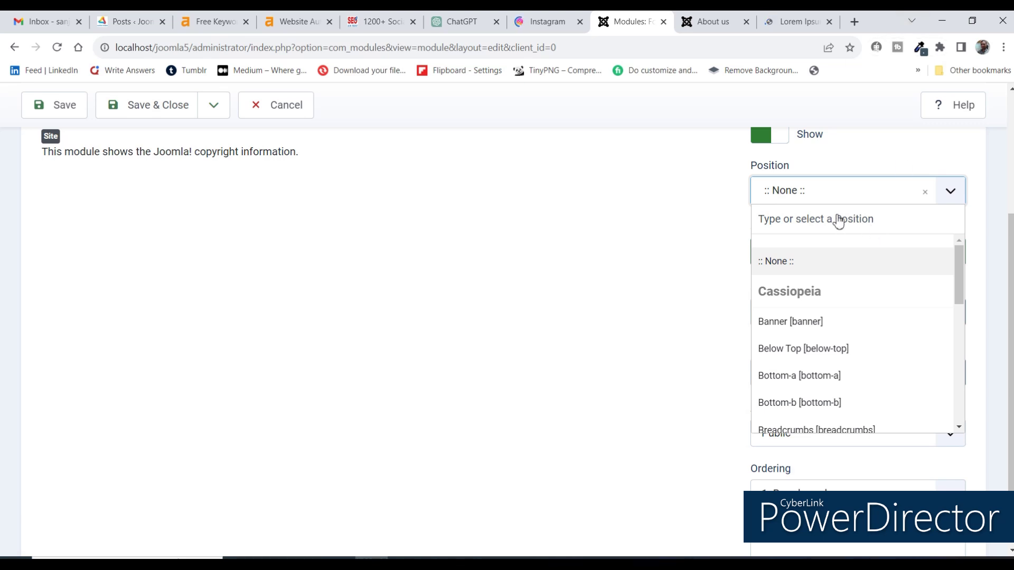
{"action": "scroll", "coordinate": [788, 260], "scroll_direction": "down", "scroll_amount": 3}
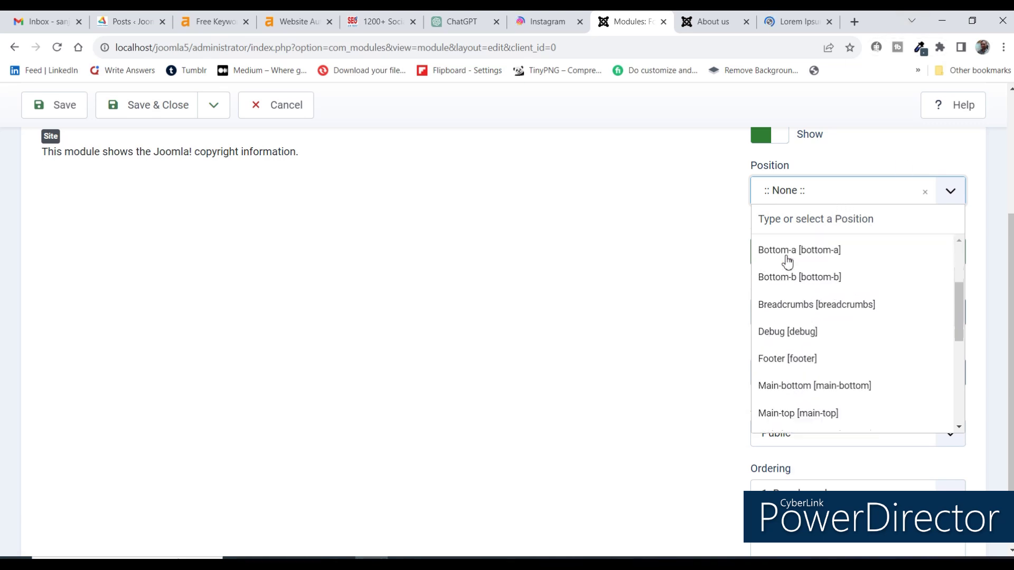
{"action": "scroll", "coordinate": [787, 251], "scroll_direction": "up", "scroll_amount": 3}
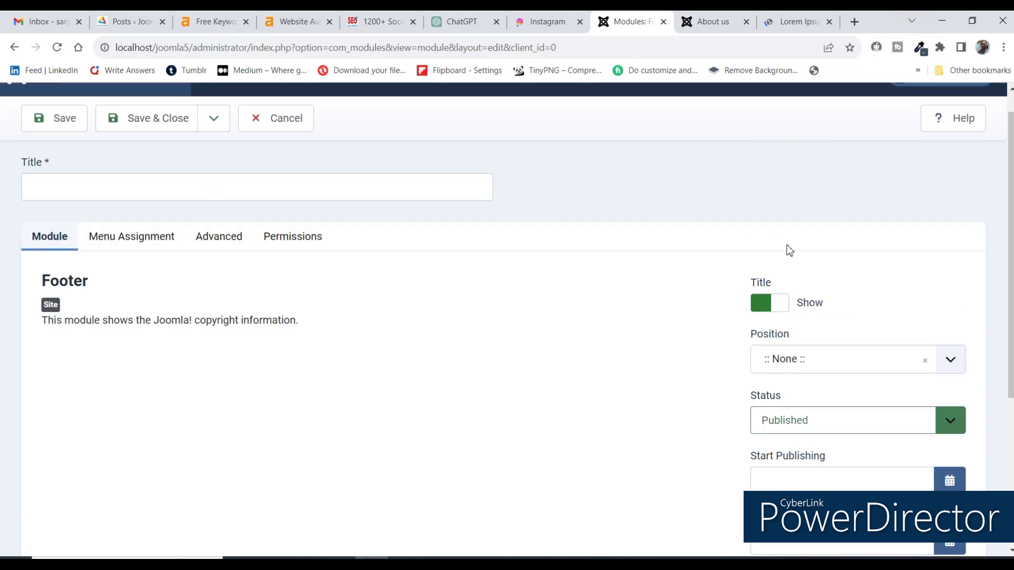
{"action": "scroll", "coordinate": [795, 259], "scroll_direction": "down", "scroll_amount": 3}
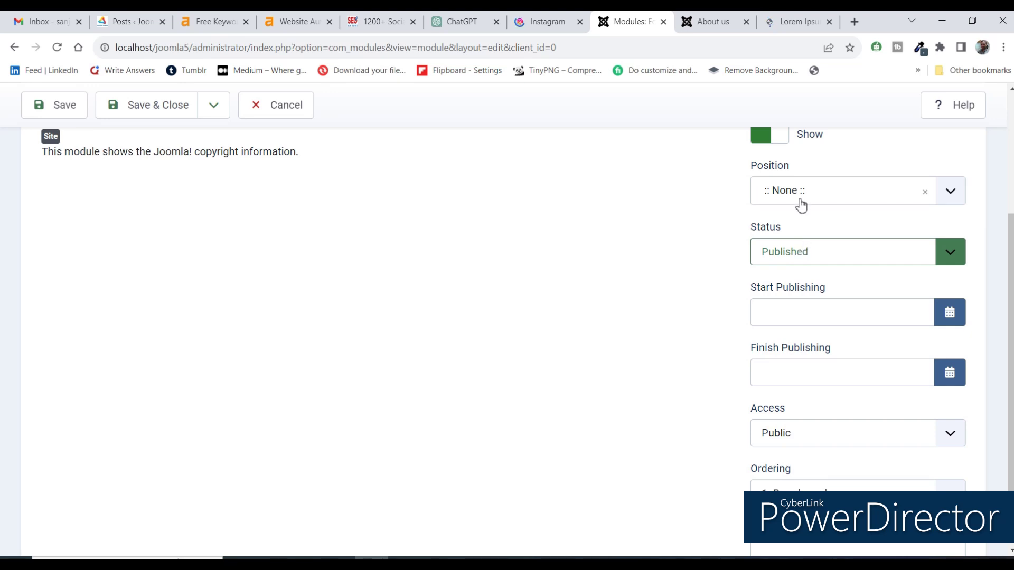
{"action": "left_click", "coordinate": [799, 200]}
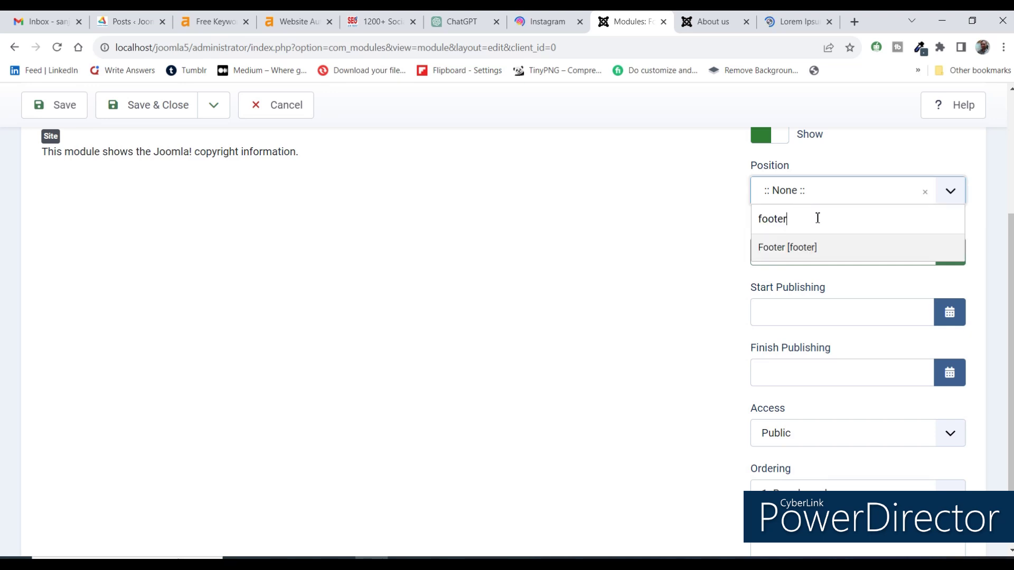
{"action": "left_click", "coordinate": [776, 247]}
{"action": "scroll", "coordinate": [202, 210], "scroll_direction": "up", "scroll_amount": 3}
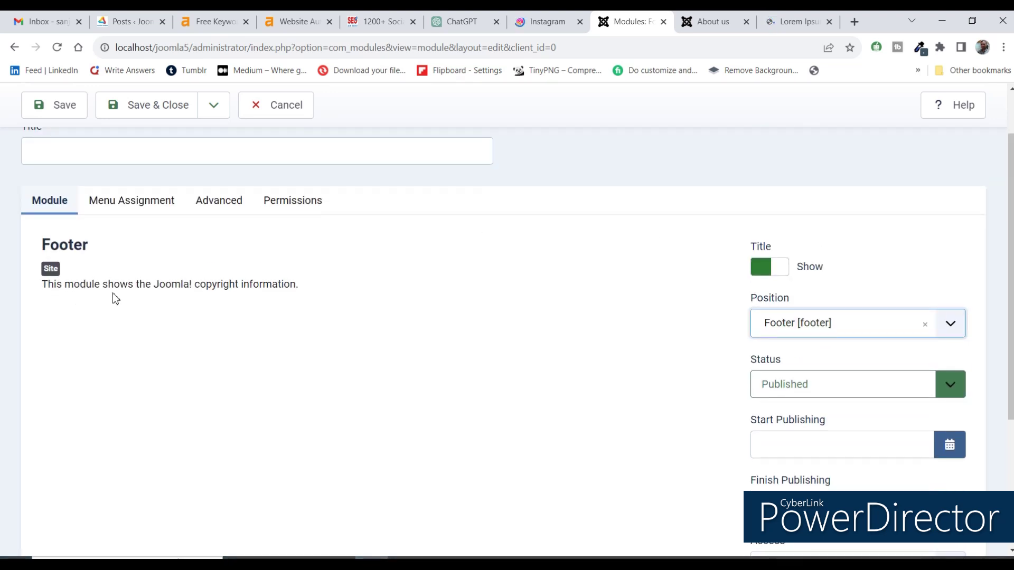
{"action": "scroll", "coordinate": [147, 176], "scroll_direction": "up", "scroll_amount": 2}
{"action": "left_click", "coordinate": [82, 219]}
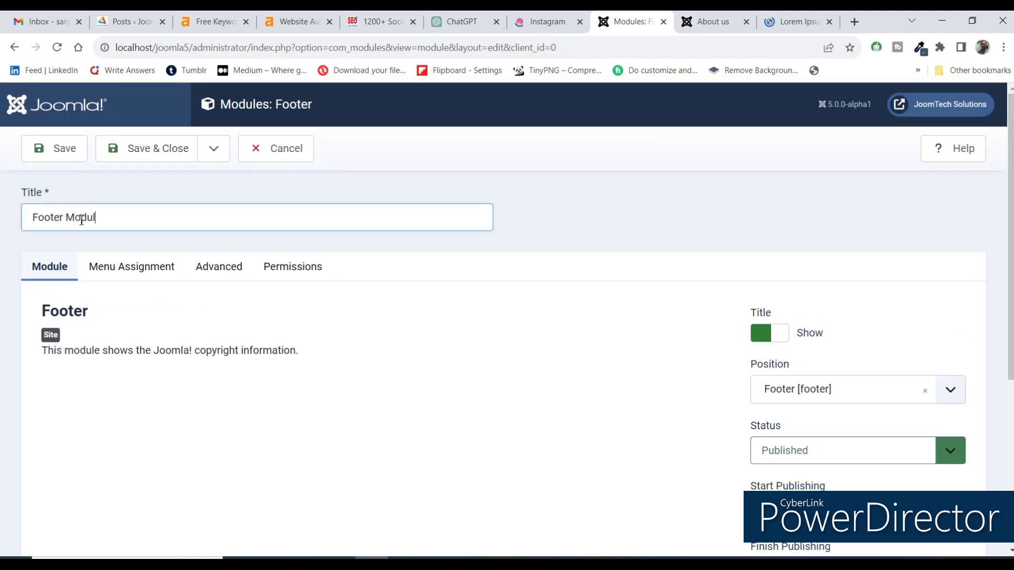
{"action": "left_click", "coordinate": [140, 152]}
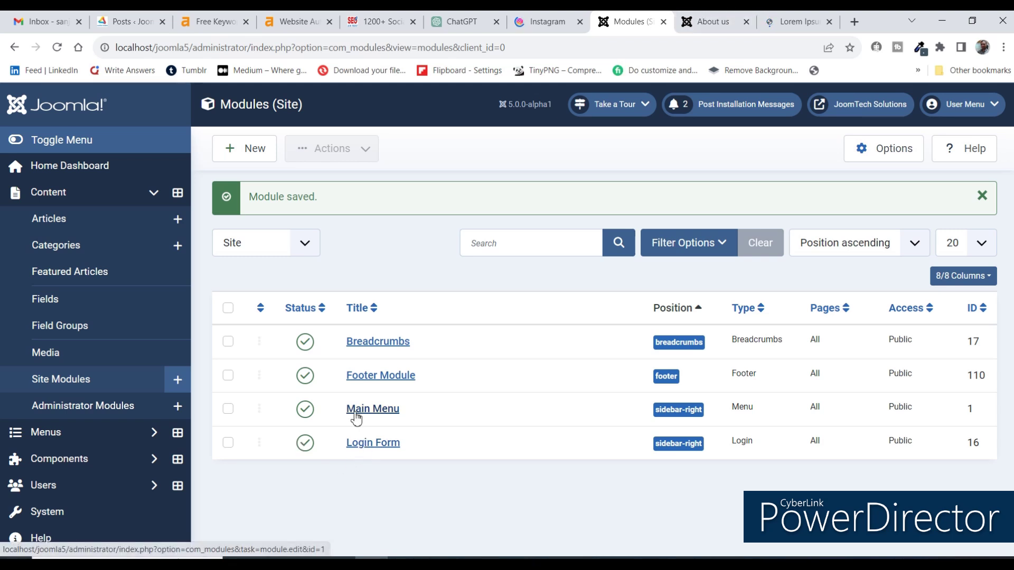
Set Footer Module's Module Assignment to On all pages and save and close it.
{"action": "left_click", "coordinate": [376, 386]}
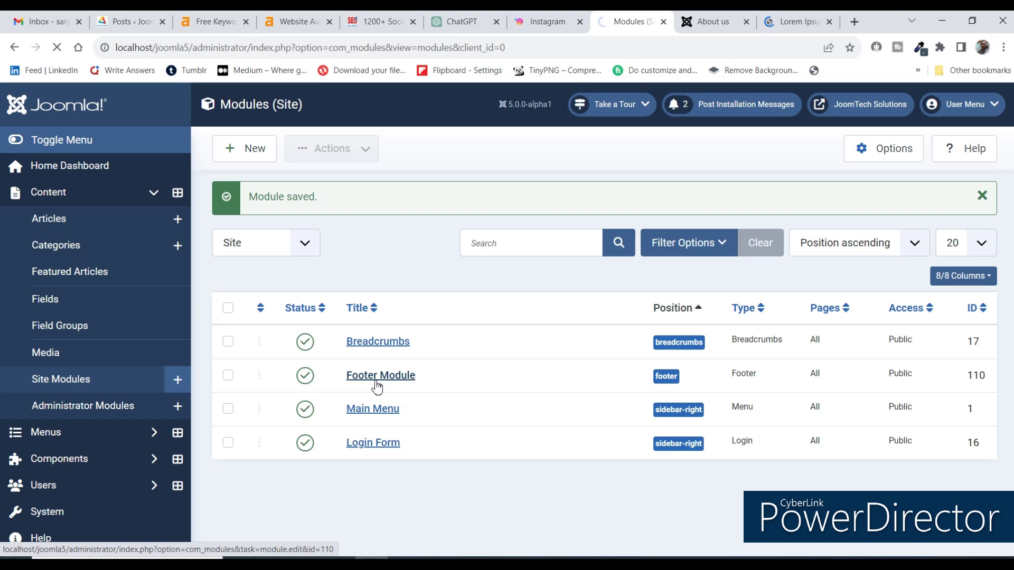
{"action": "left_click", "coordinate": [142, 269]}
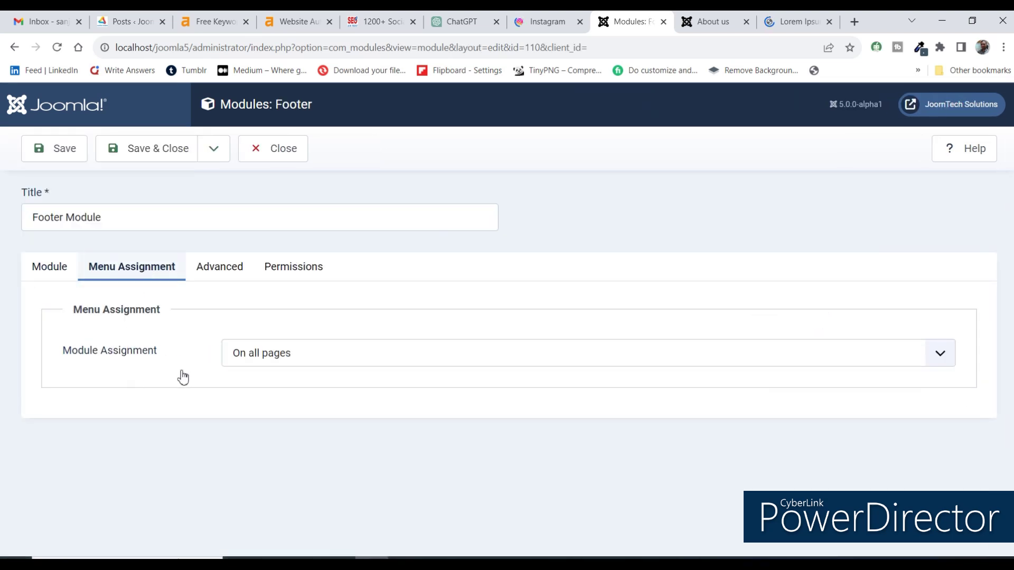
{"action": "left_click", "coordinate": [236, 352]}
{"action": "left_click", "coordinate": [244, 387]}
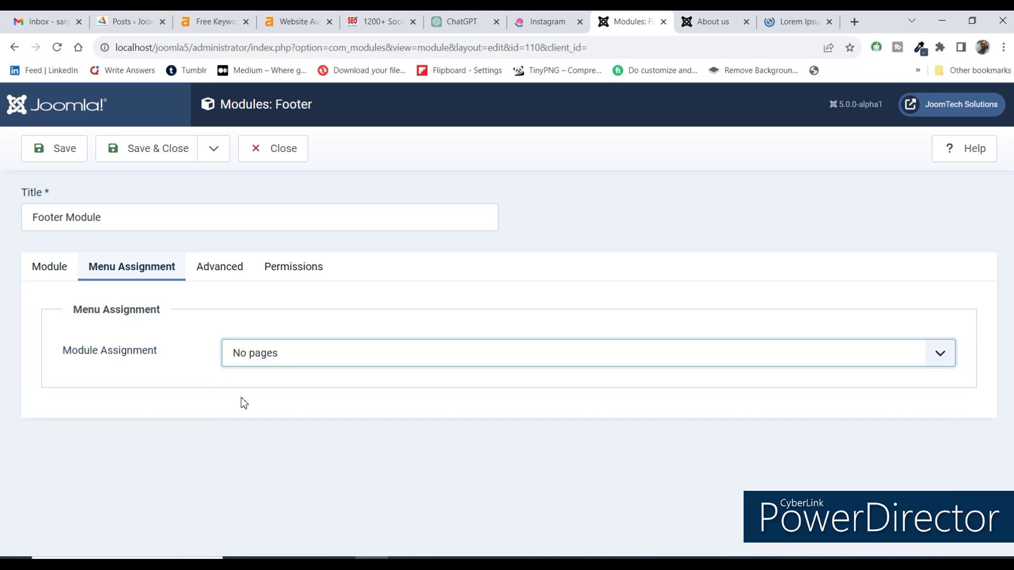
{"action": "left_click", "coordinate": [248, 363]}
{"action": "left_click", "coordinate": [252, 373]}
{"action": "left_click", "coordinate": [157, 154]}
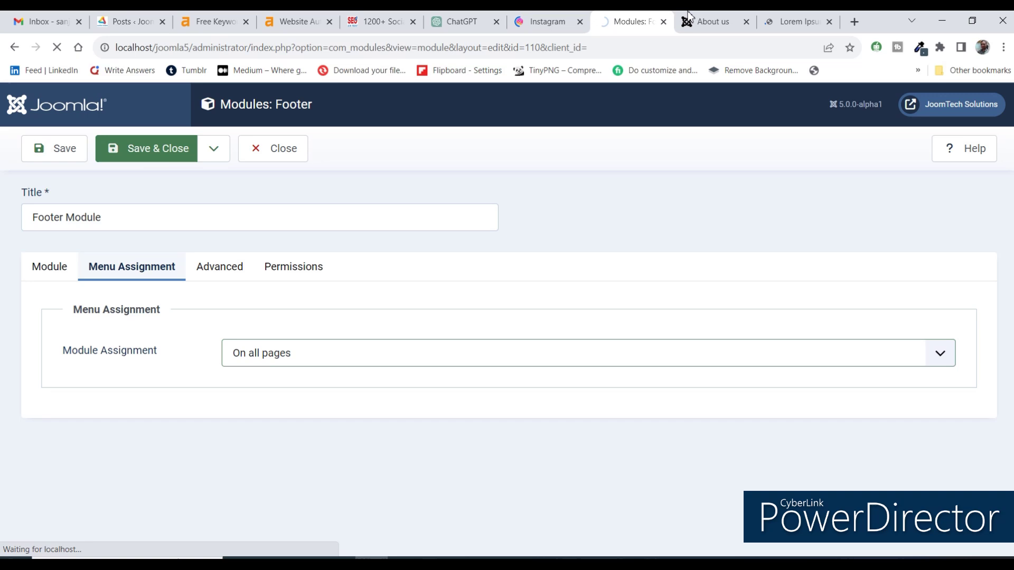
{"action": "key", "text": "ctrl+Tab"}
Reload the About us page, check the footer copyright line, and return to the modules list.
{"action": "left_click", "coordinate": [484, 40]}
{"action": "key", "text": "Return"}
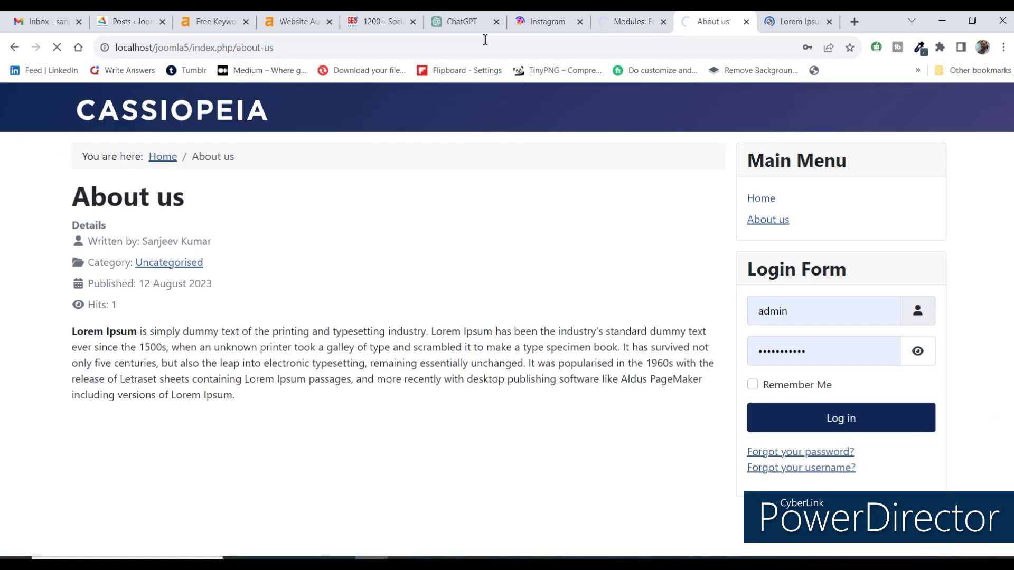
{"action": "scroll", "coordinate": [267, 448], "scroll_direction": "down", "scroll_amount": 1}
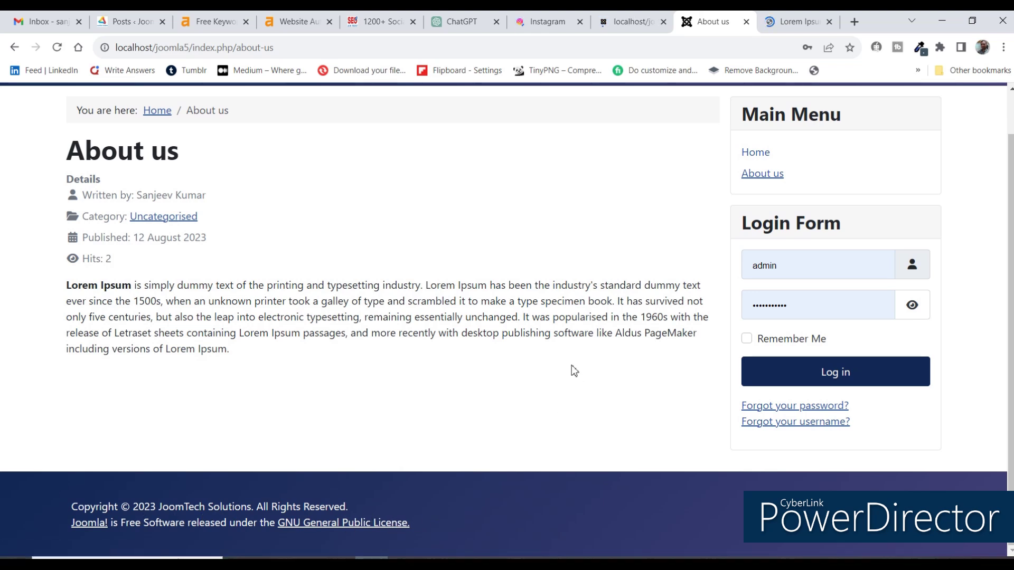
{"action": "left_click", "coordinate": [634, 21]}
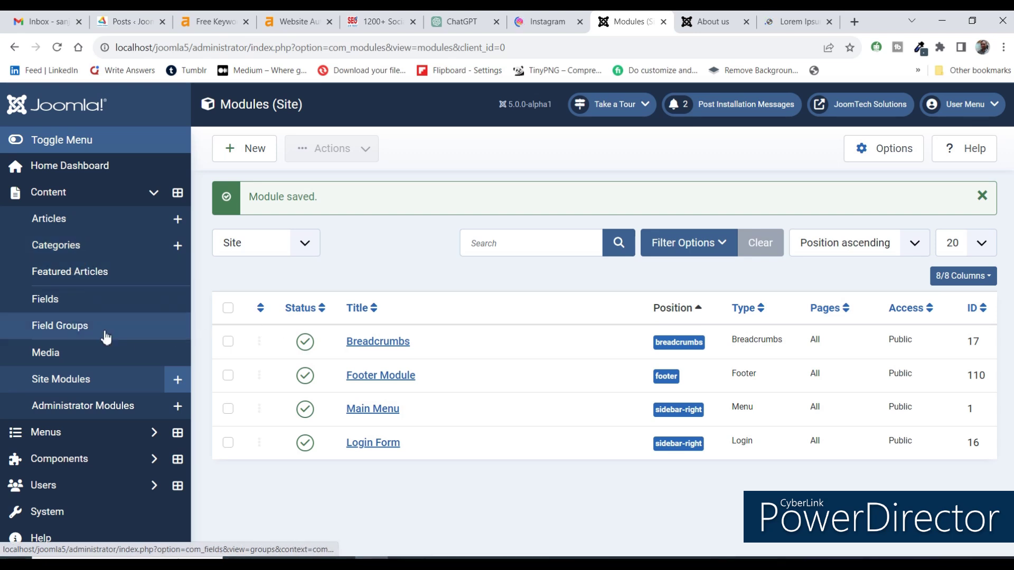
Open Menus > Footer Menus and start a new menu item, ready to fill its Title.
{"action": "left_click", "coordinate": [50, 194]}
{"action": "left_click", "coordinate": [49, 220]}
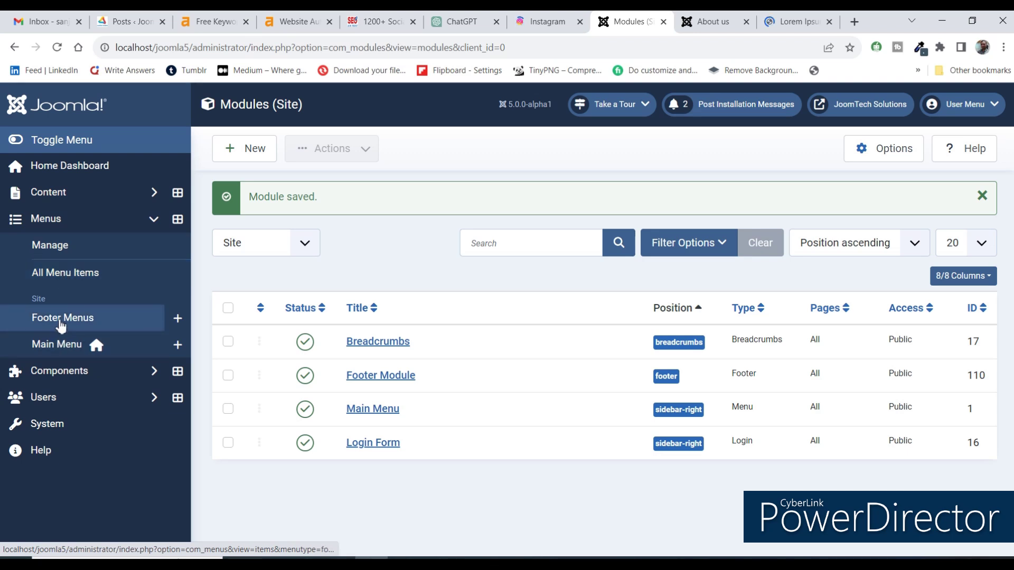
{"action": "left_click", "coordinate": [60, 320]}
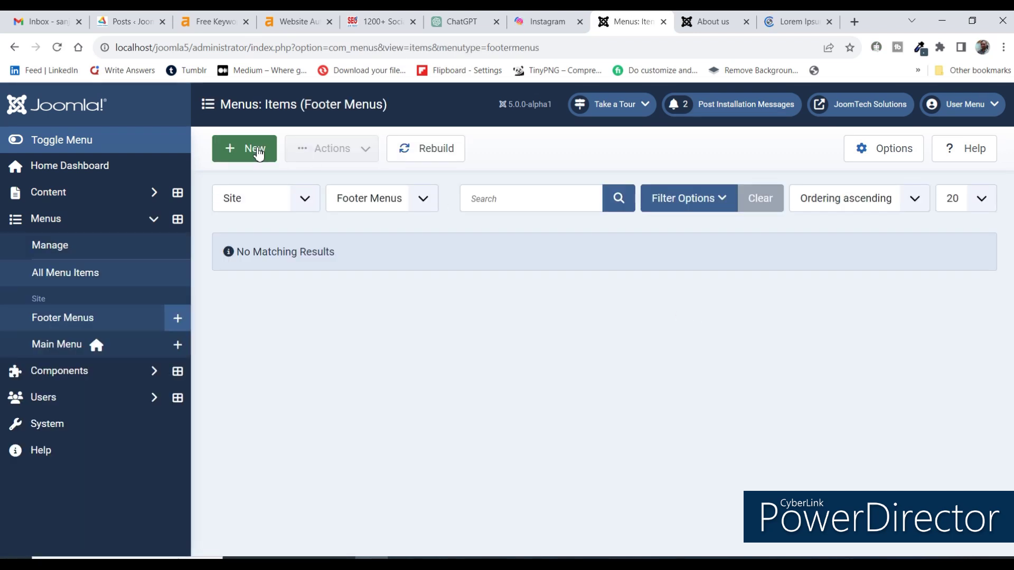
{"action": "left_click", "coordinate": [258, 151]}
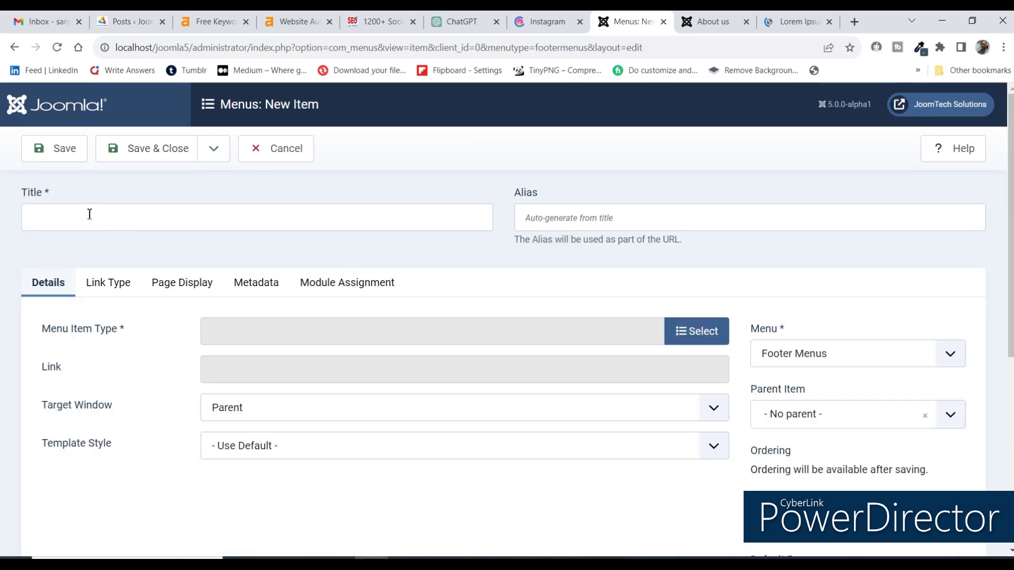
{"action": "left_click", "coordinate": [89, 214]}
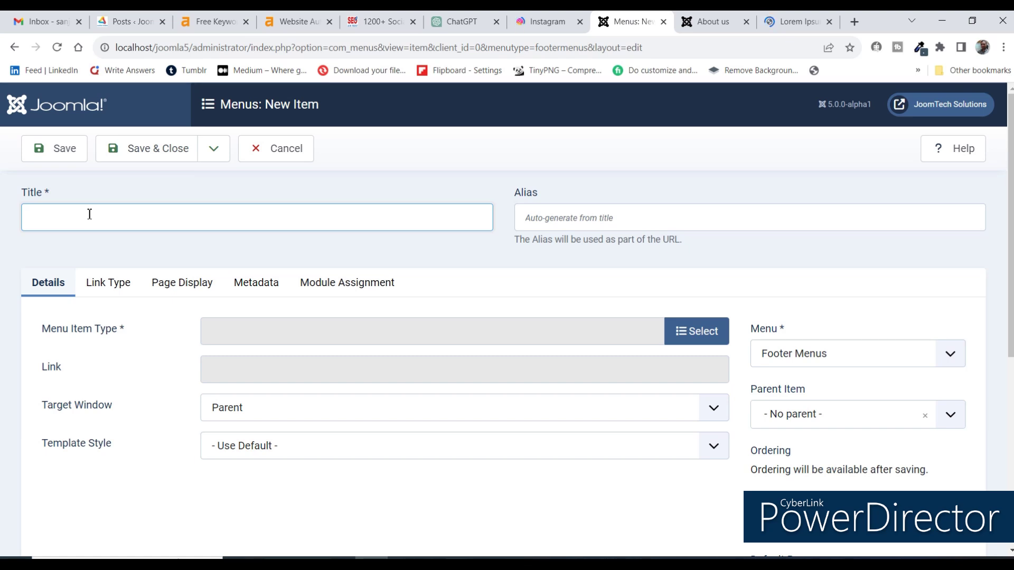
{"action": "left_click", "coordinate": [715, 16]}
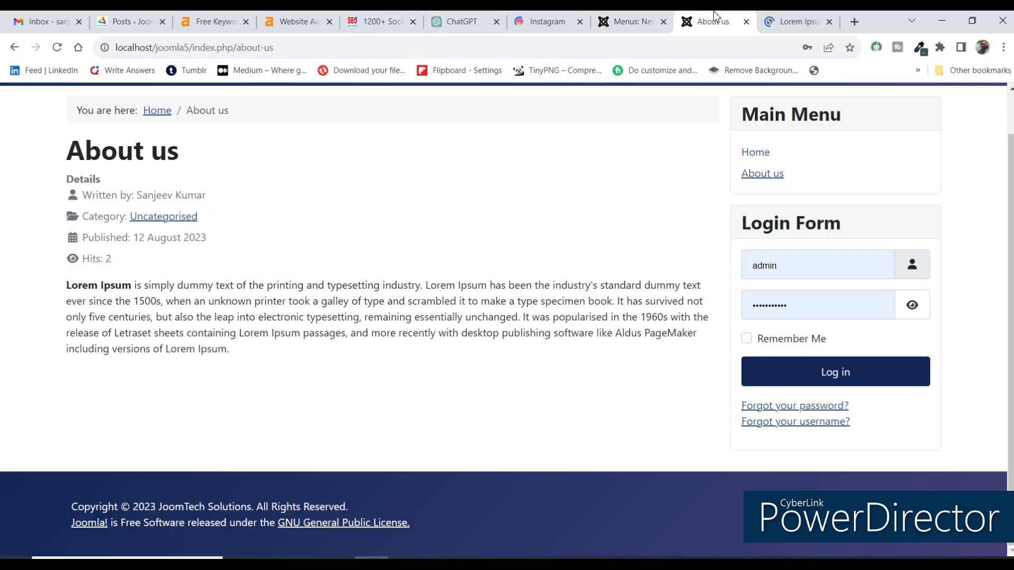
{"action": "scroll", "coordinate": [668, 254], "scroll_direction": "up", "scroll_amount": 1}
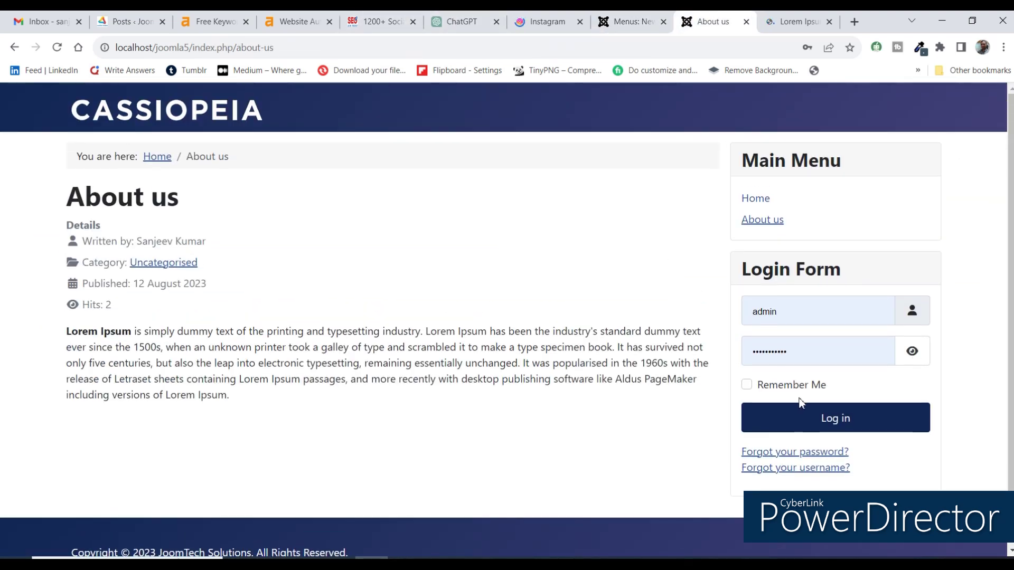
{"action": "left_click", "coordinate": [635, 17]}
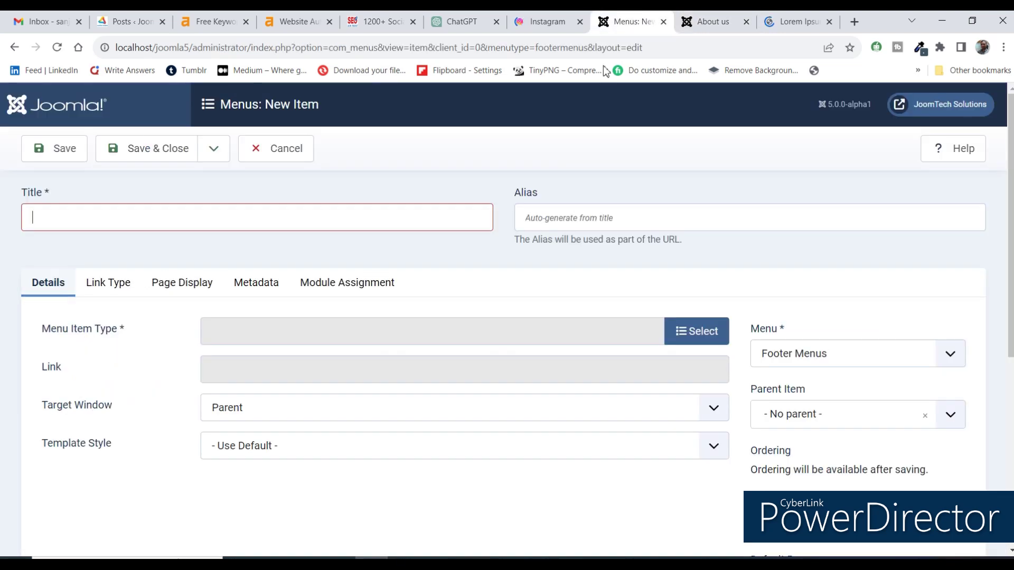
Change the menu item title from login to Registration.
{"action": "double_click", "coordinate": [76, 220]}
{"action": "type", "text": "registration"}
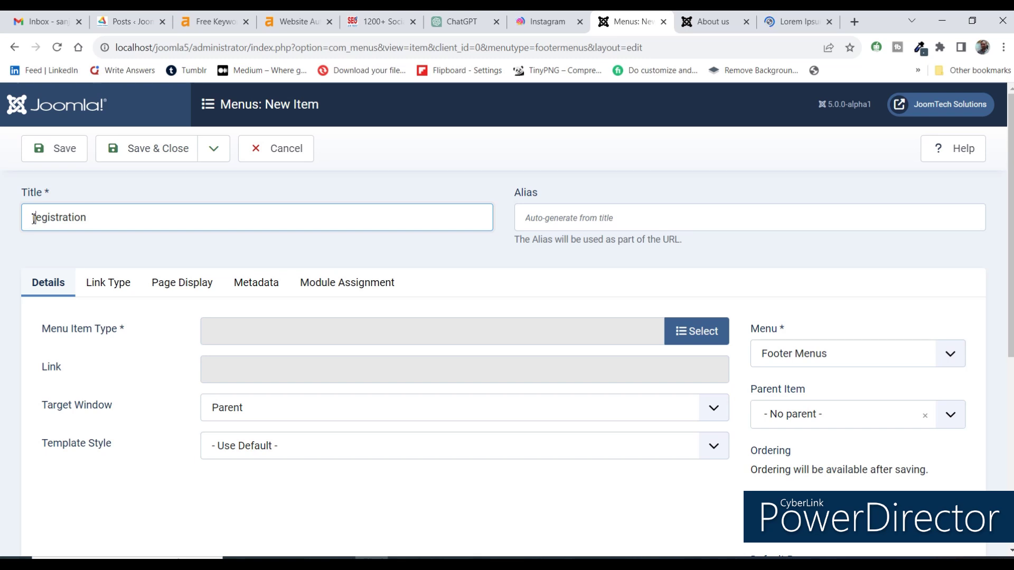
{"action": "type", "text": "R"}
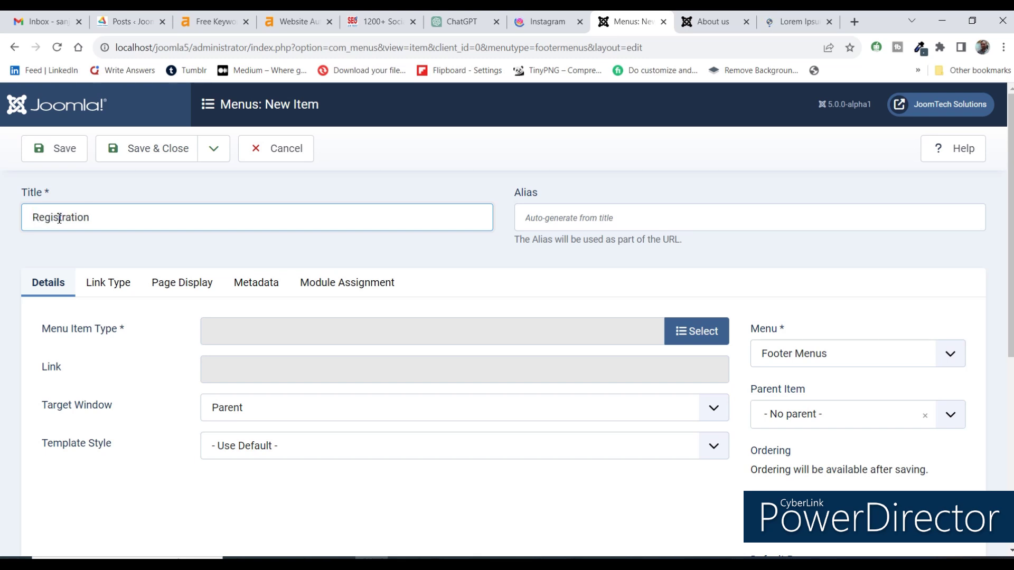
Set the item type to Users > Registration Form, keep it in Footer Menus, and save and close.
{"action": "left_click", "coordinate": [709, 332]}
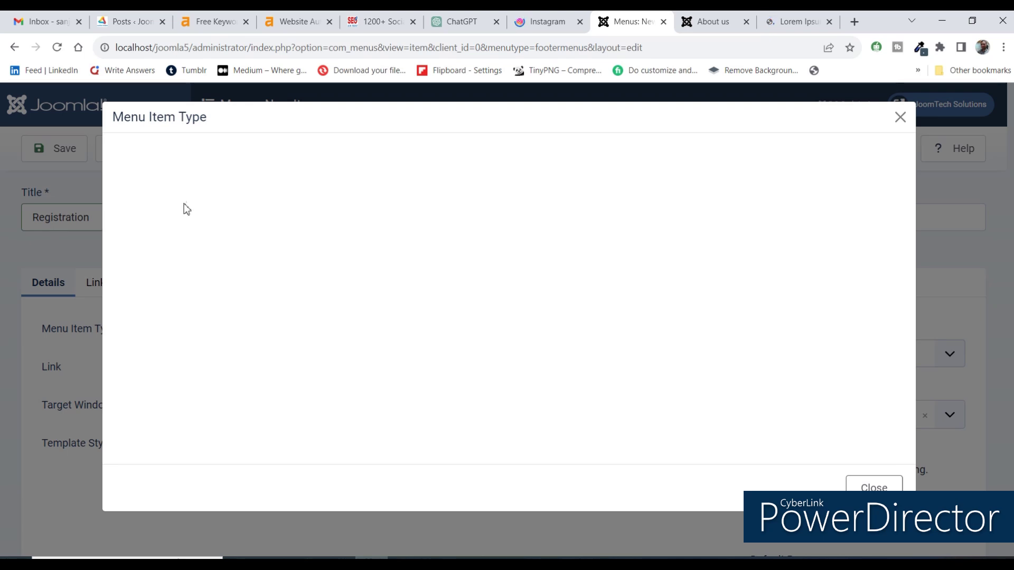
{"action": "scroll", "coordinate": [154, 312], "scroll_direction": "down", "scroll_amount": 1}
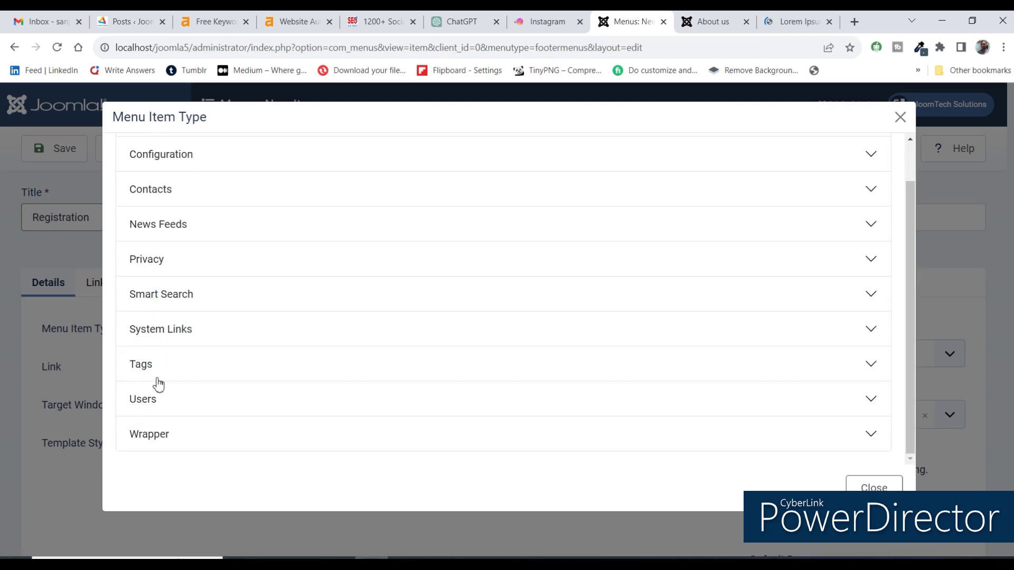
{"action": "left_click", "coordinate": [145, 408]}
{"action": "scroll", "coordinate": [197, 335], "scroll_direction": "down", "scroll_amount": 5}
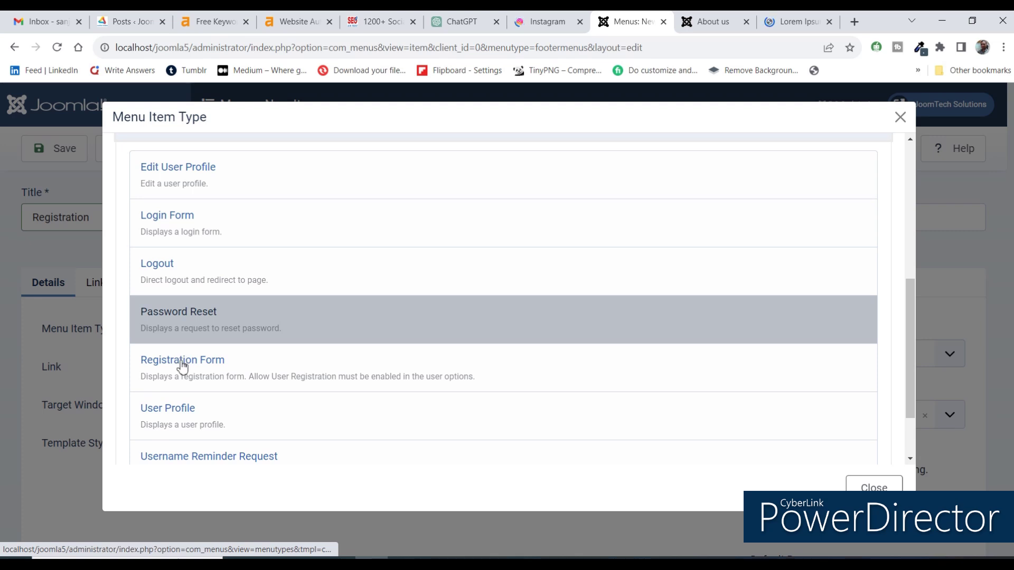
{"action": "left_click", "coordinate": [181, 362]}
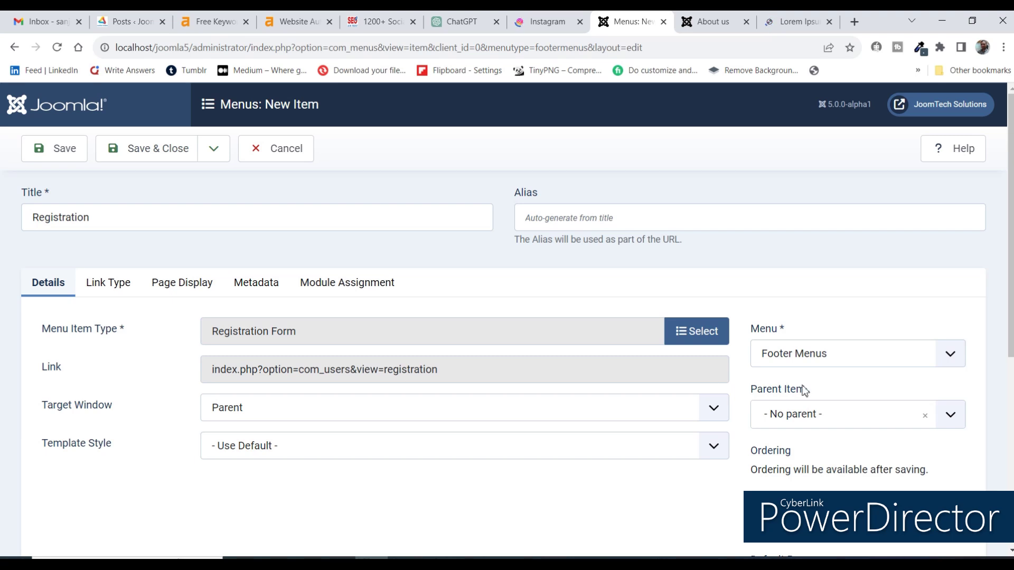
{"action": "left_click", "coordinate": [793, 361]}
{"action": "left_click", "coordinate": [794, 361]}
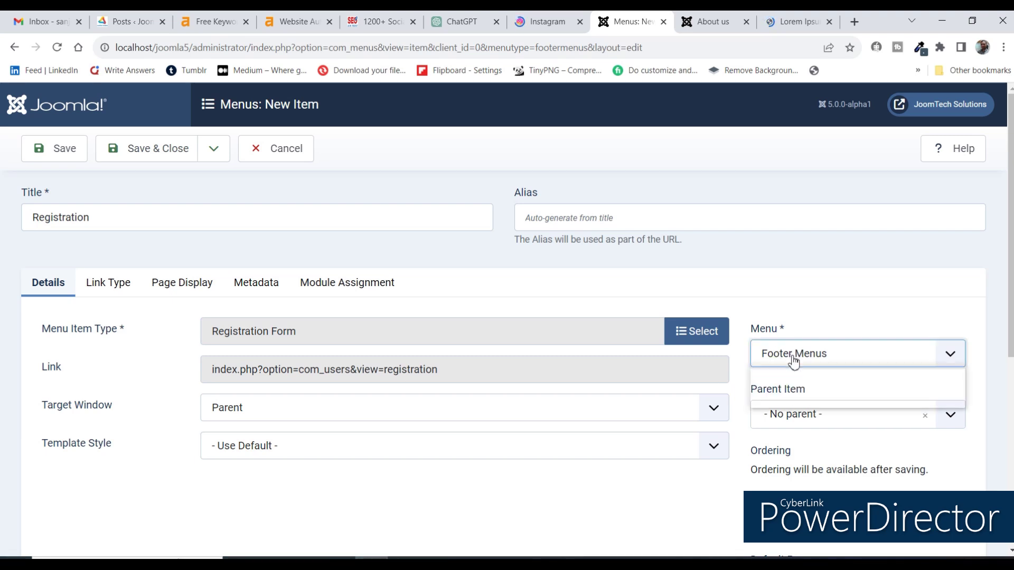
{"action": "left_click", "coordinate": [153, 155]}
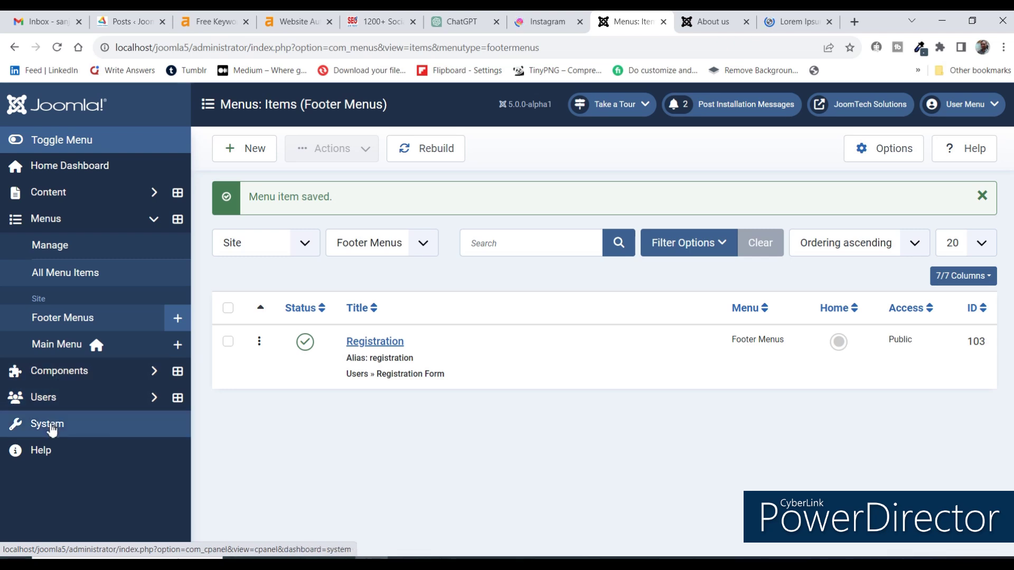
{"action": "left_click", "coordinate": [49, 196]}
From Site Modules, search 'menu', create a new Menu module, and focus its Title field.
{"action": "left_click", "coordinate": [56, 386]}
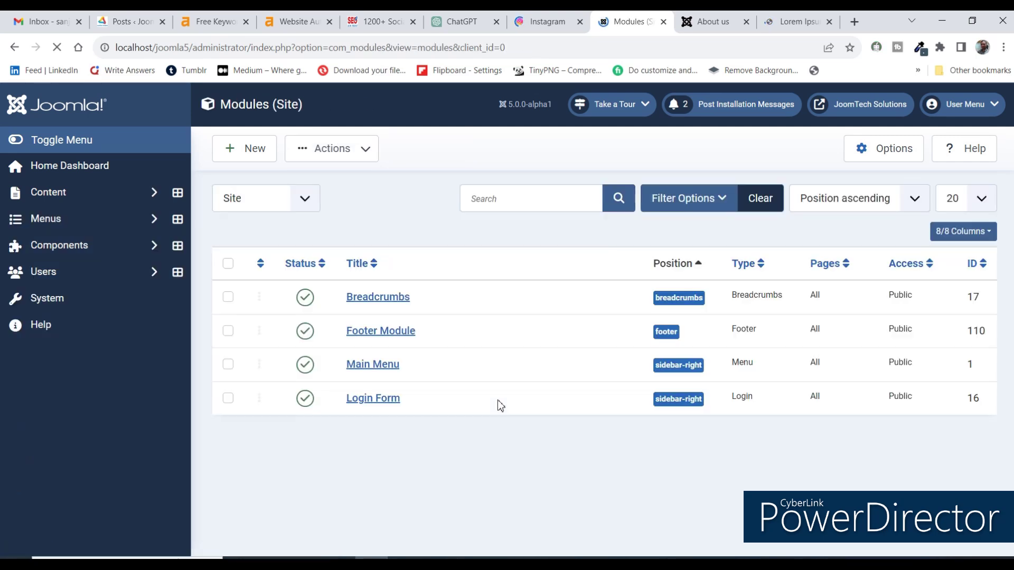
{"action": "left_click", "coordinate": [247, 154]}
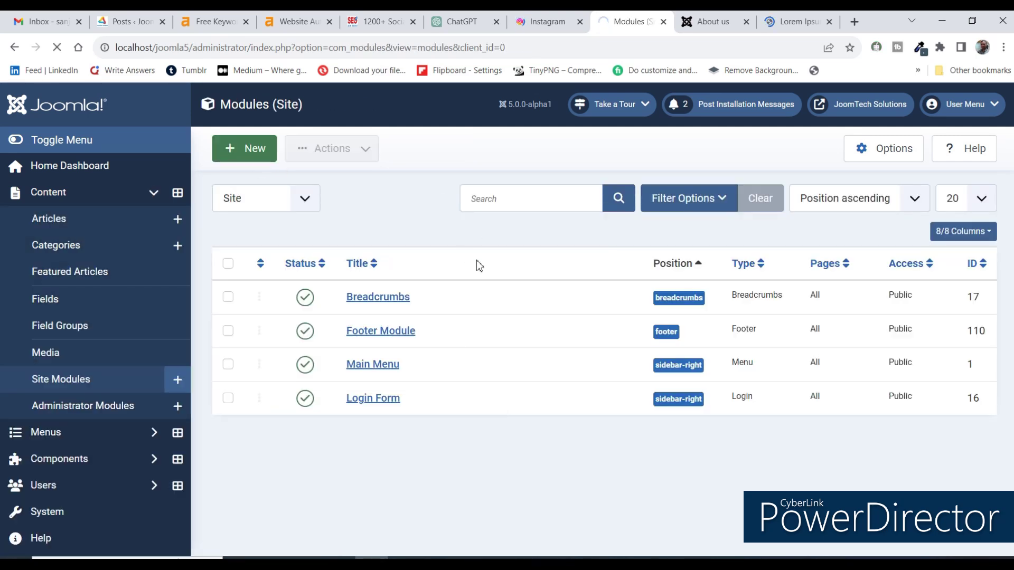
{"action": "type", "text": "foot"}
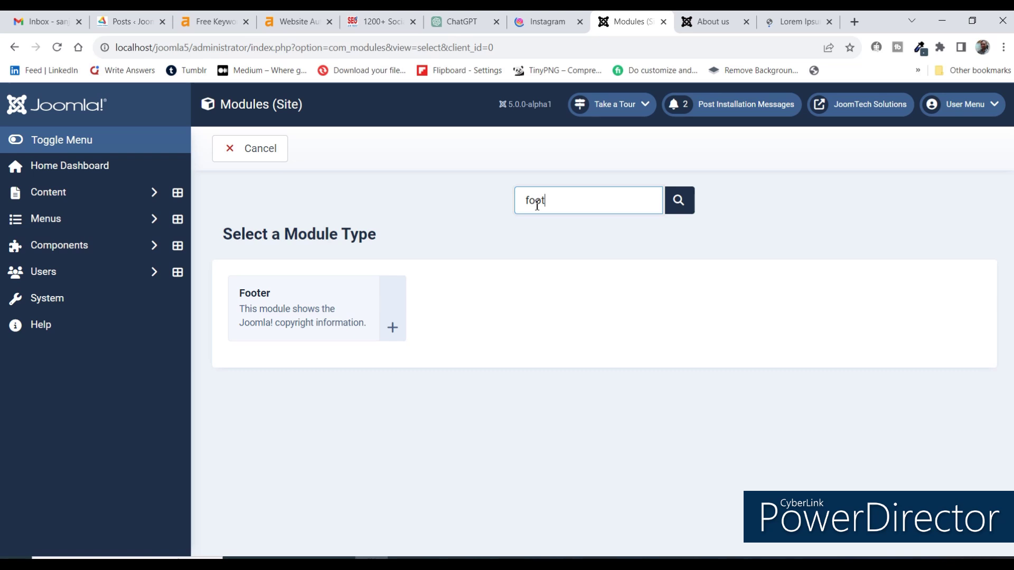
{"action": "key", "text": "ctrl+a"}
{"action": "type", "text": "menu"}
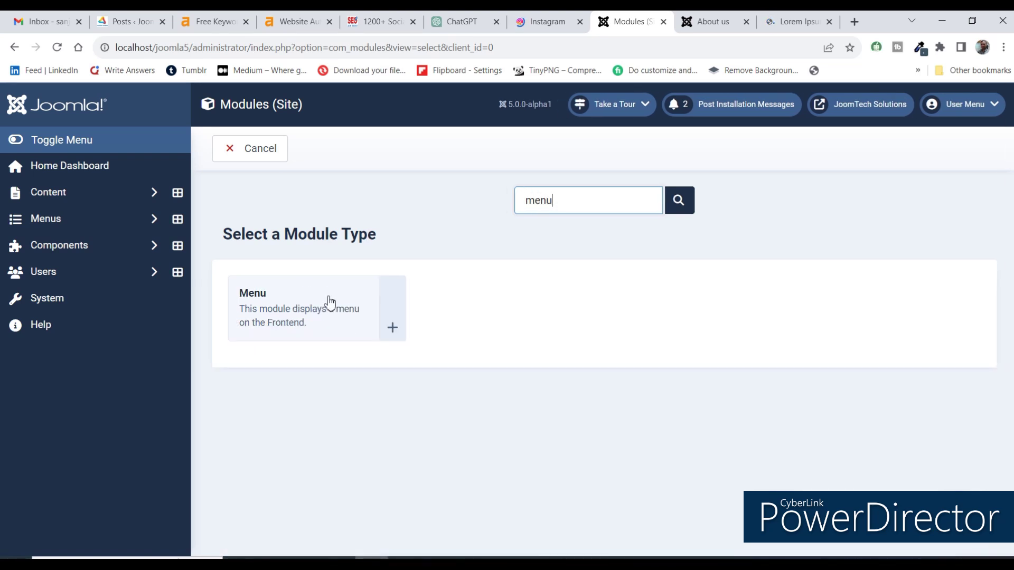
{"action": "left_click", "coordinate": [393, 327]}
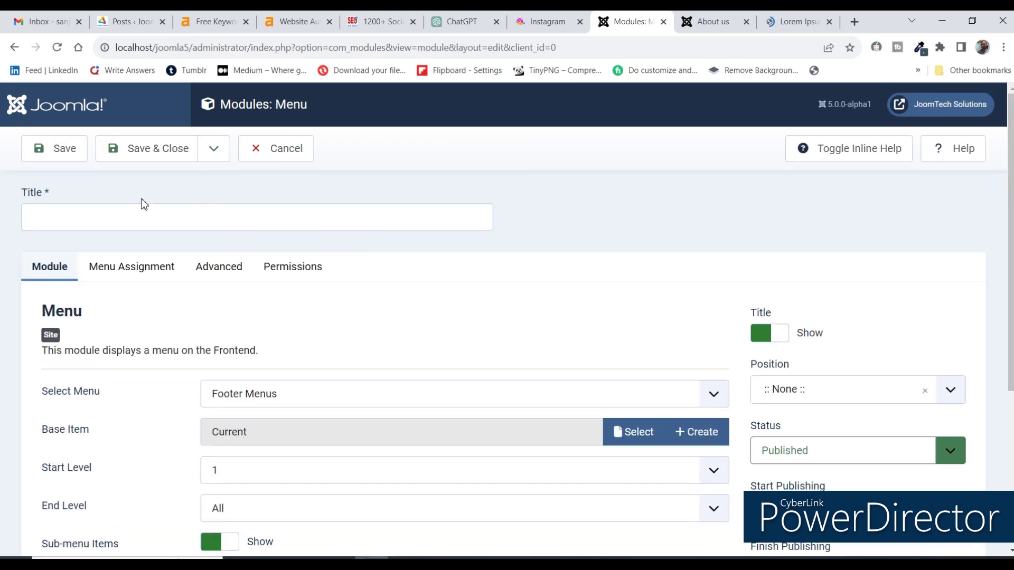
{"action": "left_click", "coordinate": [142, 215]}
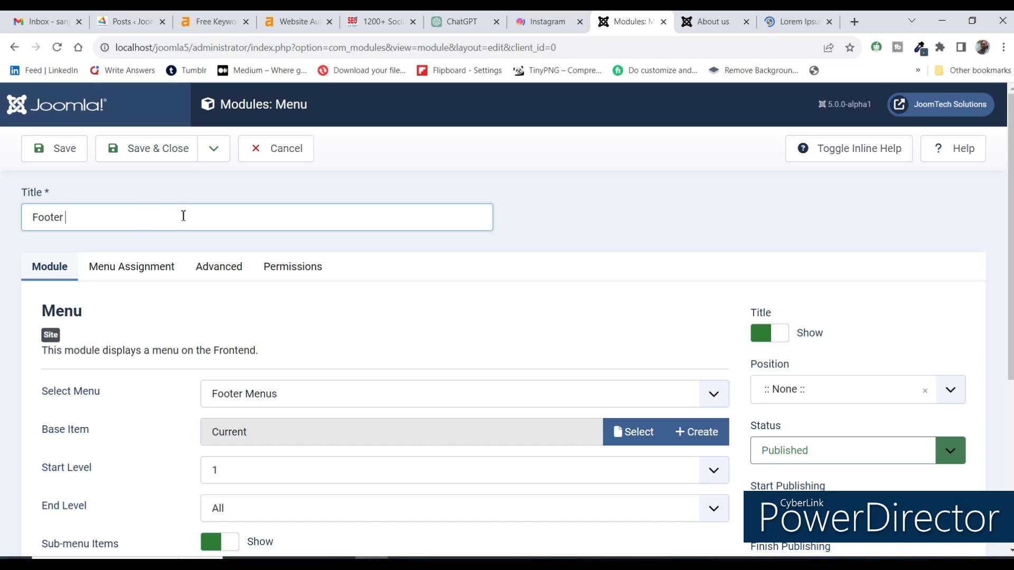
Pick the Footer Links module's base item, filtering the menu item picker to Footer Menus.
{"action": "type", "text": "Links"}
{"action": "scroll", "coordinate": [468, 387], "scroll_direction": "down", "scroll_amount": 3}
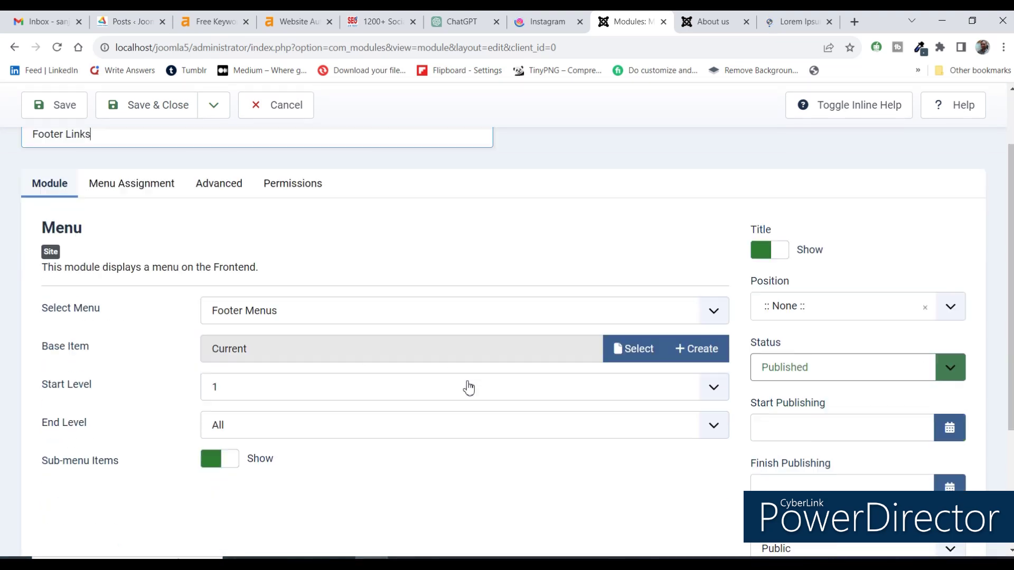
{"action": "left_click", "coordinate": [637, 309]}
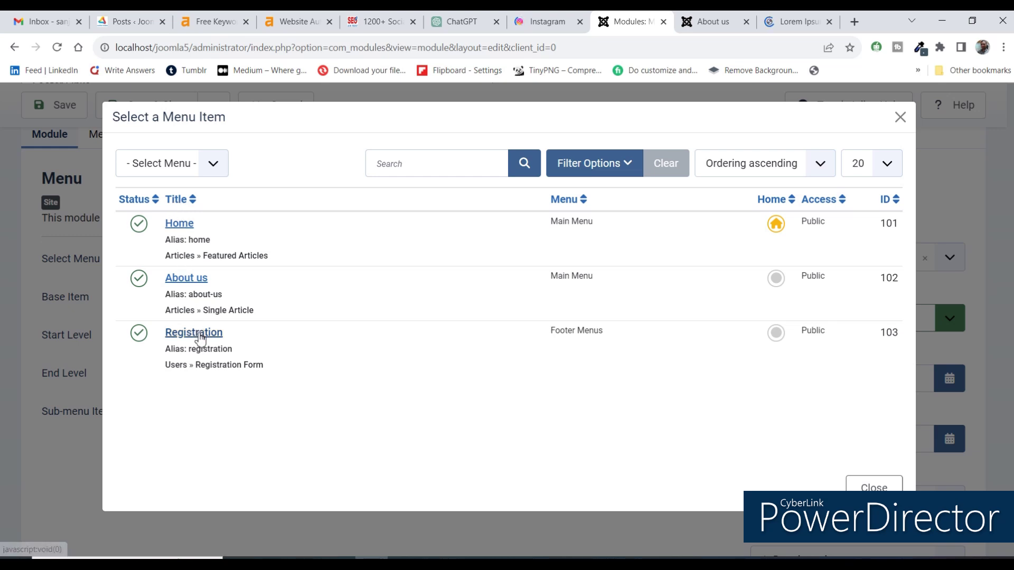
{"action": "left_click", "coordinate": [168, 163]}
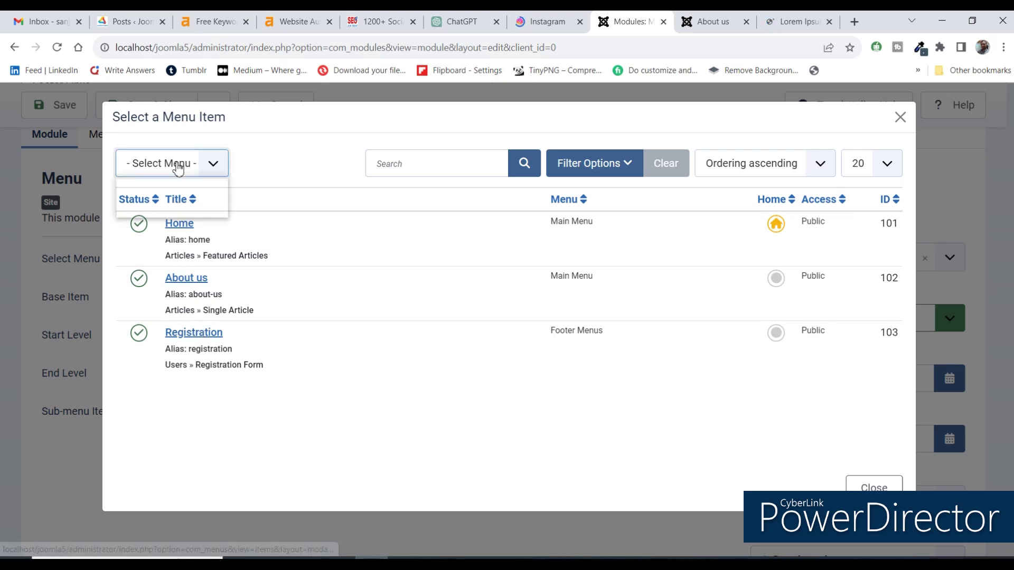
{"action": "left_click", "coordinate": [175, 200]}
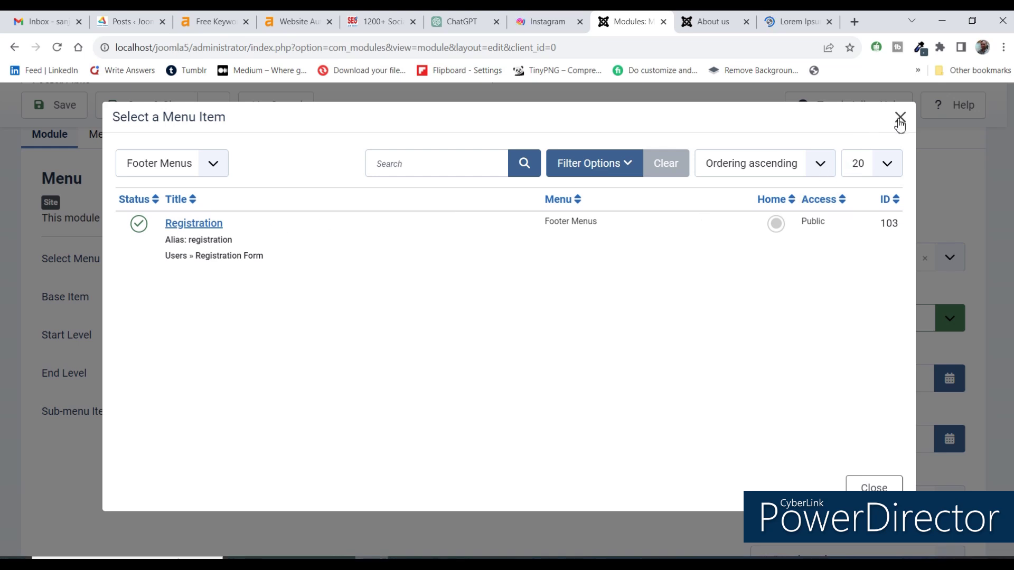
{"action": "left_click", "coordinate": [848, 483]}
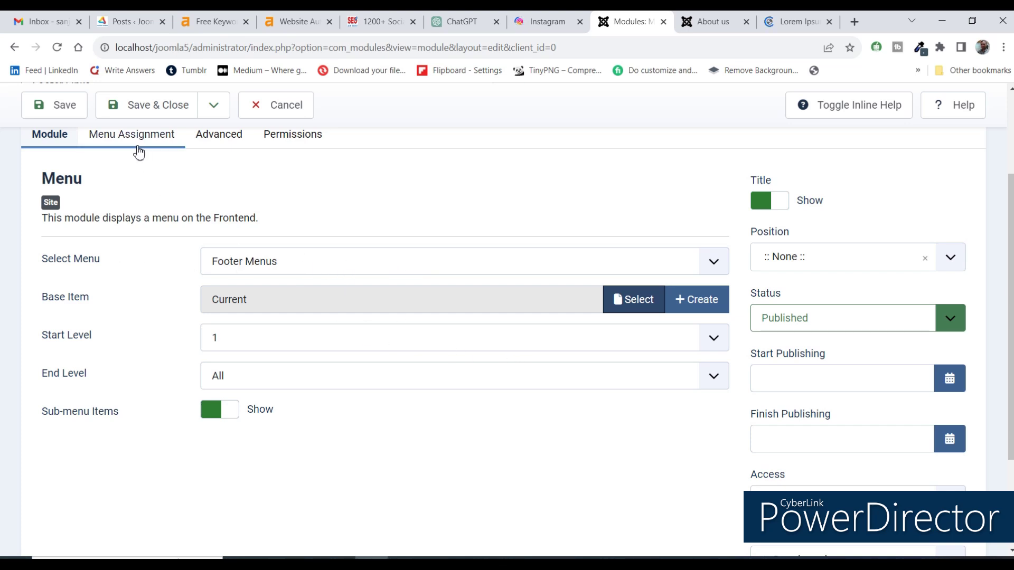
Save the Footer Links module with Footer Menus selected.
{"action": "scroll", "coordinate": [723, 370], "scroll_direction": "up", "scroll_amount": 3}
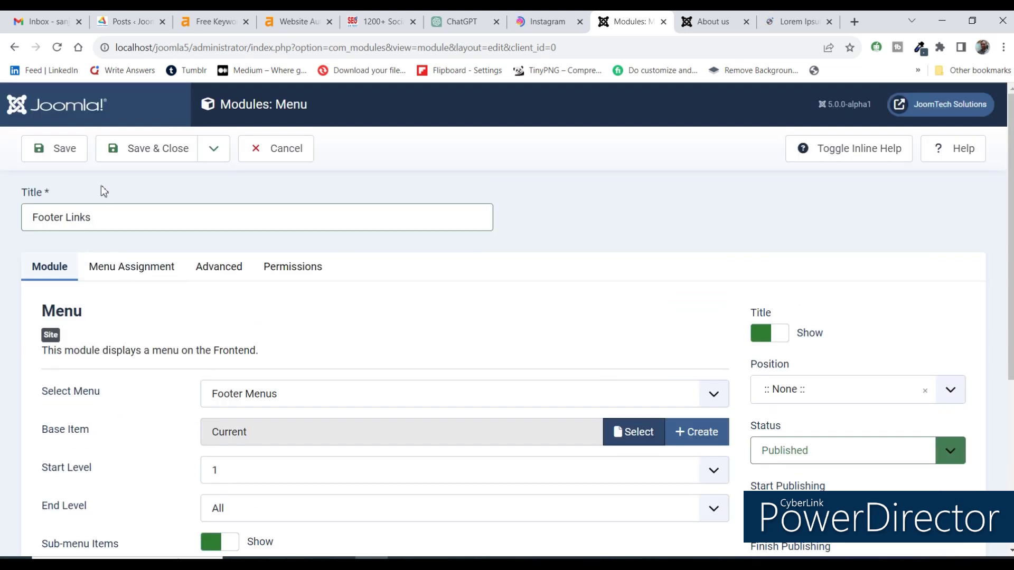
{"action": "left_click", "coordinate": [52, 148]}
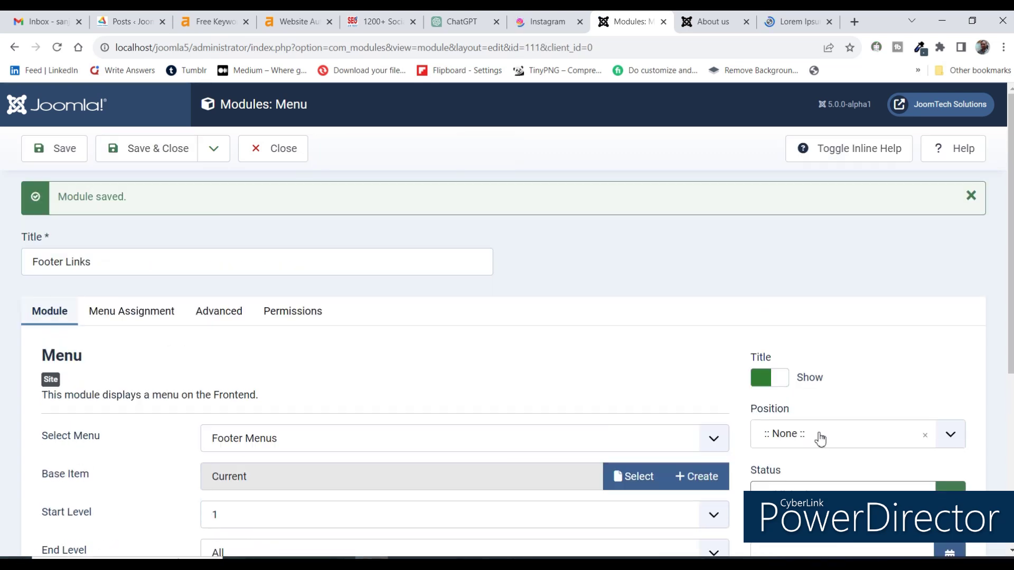
{"action": "left_click", "coordinate": [821, 439]}
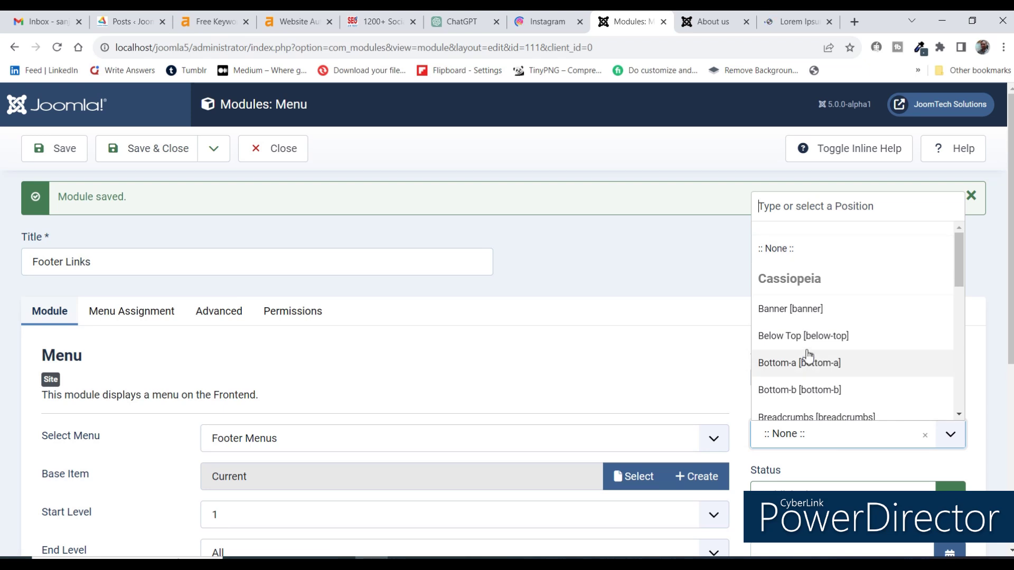
Assign the Footer Links module to the footer position, save it, and view the About us page.
{"action": "type", "text": "footer"}
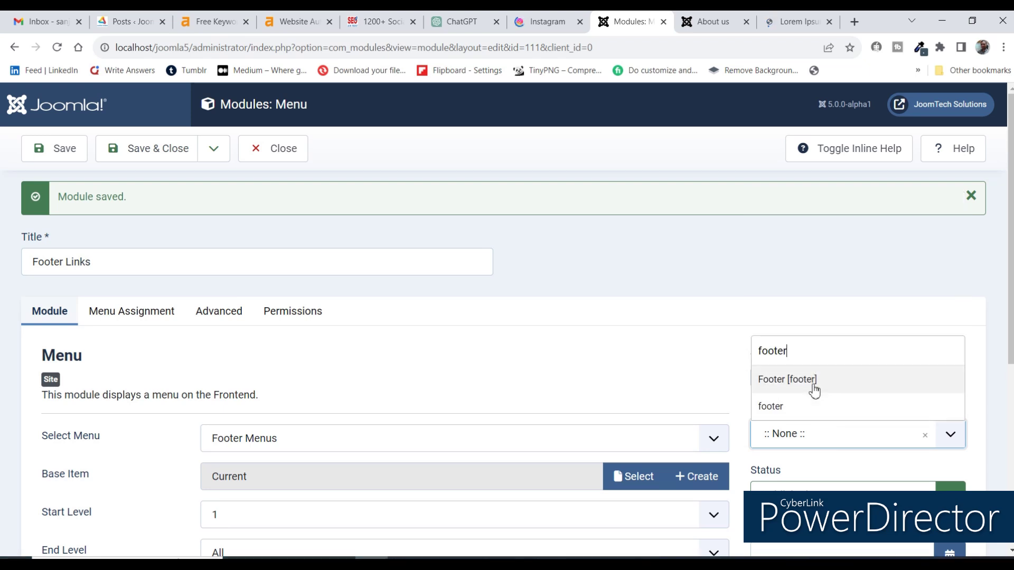
{"action": "scroll", "coordinate": [810, 410], "scroll_direction": "down", "scroll_amount": 1}
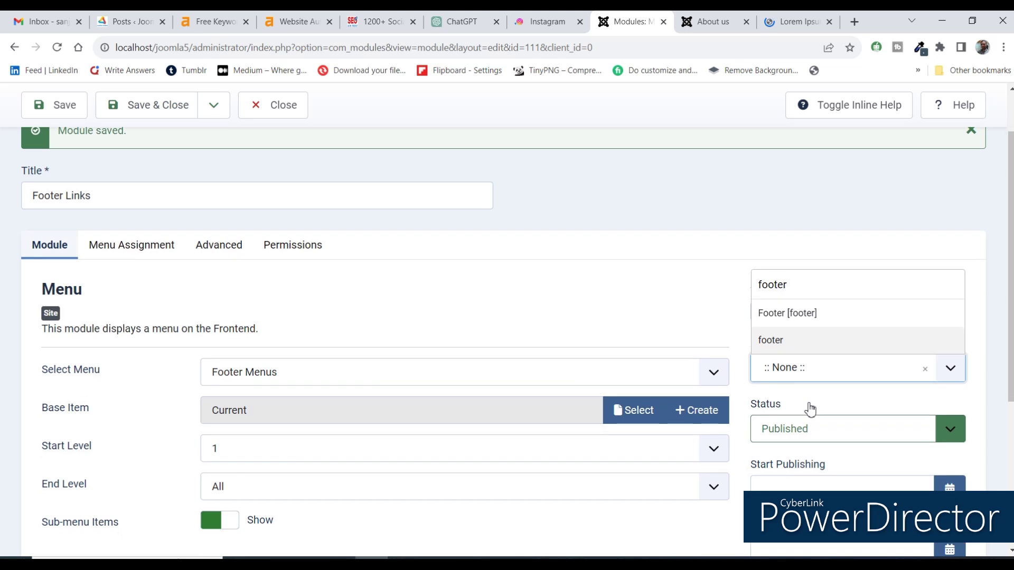
{"action": "left_click", "coordinate": [783, 343]}
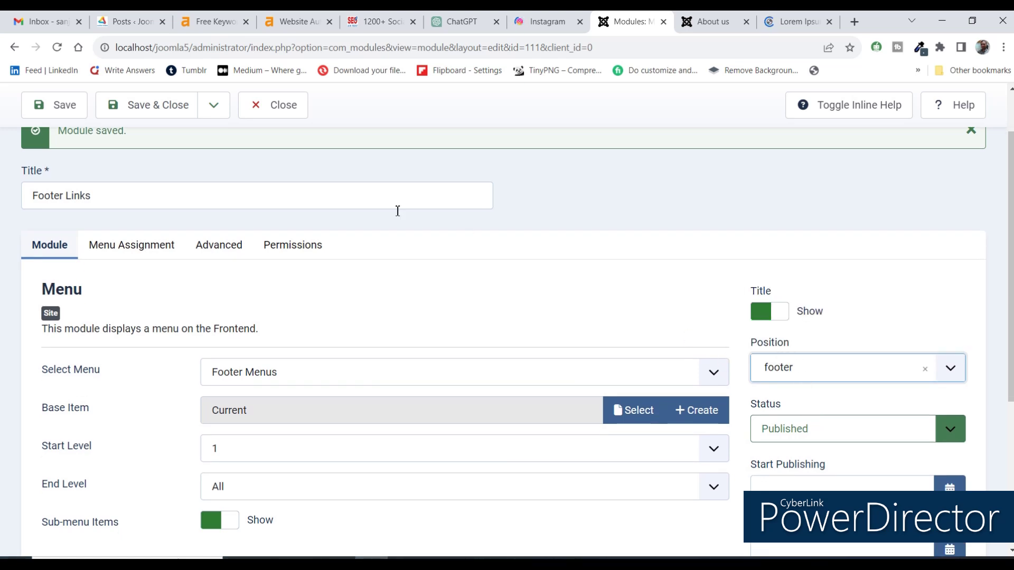
{"action": "left_click", "coordinate": [52, 105]}
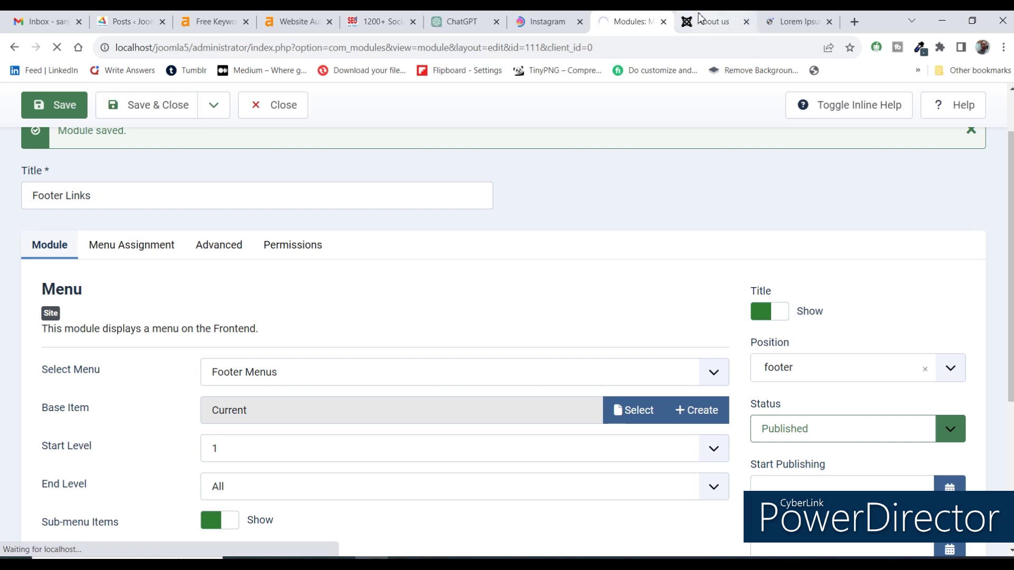
{"action": "left_click", "coordinate": [710, 21]}
Reload the front-end About us page and scroll down to check the new footer links.
{"action": "left_click", "coordinate": [57, 47]}
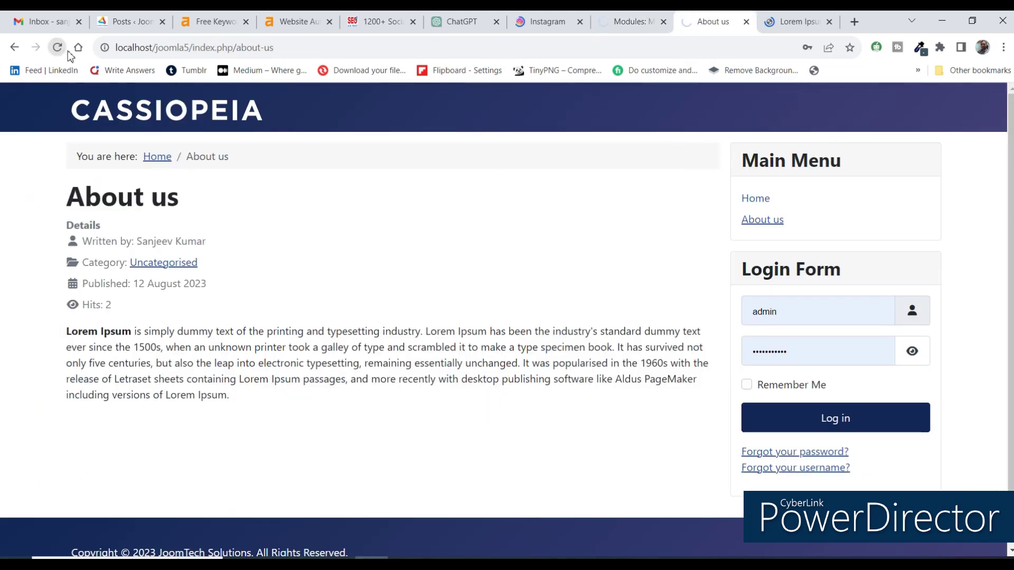
{"action": "scroll", "coordinate": [459, 319], "scroll_direction": "down", "scroll_amount": 1}
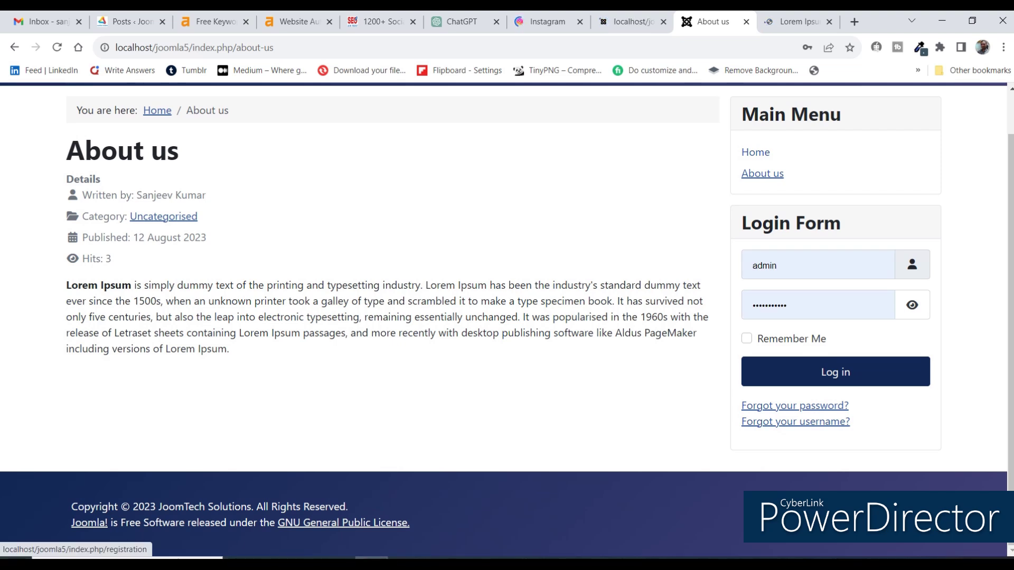
{"action": "key", "text": "F5"}
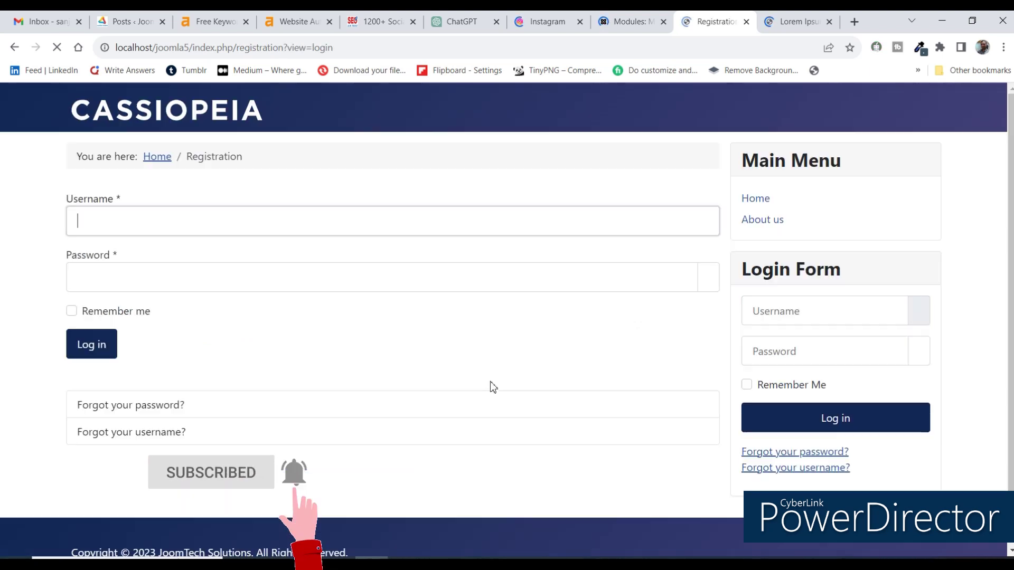
{"action": "scroll", "coordinate": [290, 357], "scroll_direction": "down", "scroll_amount": 1}
{"action": "scroll", "coordinate": [300, 365], "scroll_direction": "up", "scroll_amount": 1}
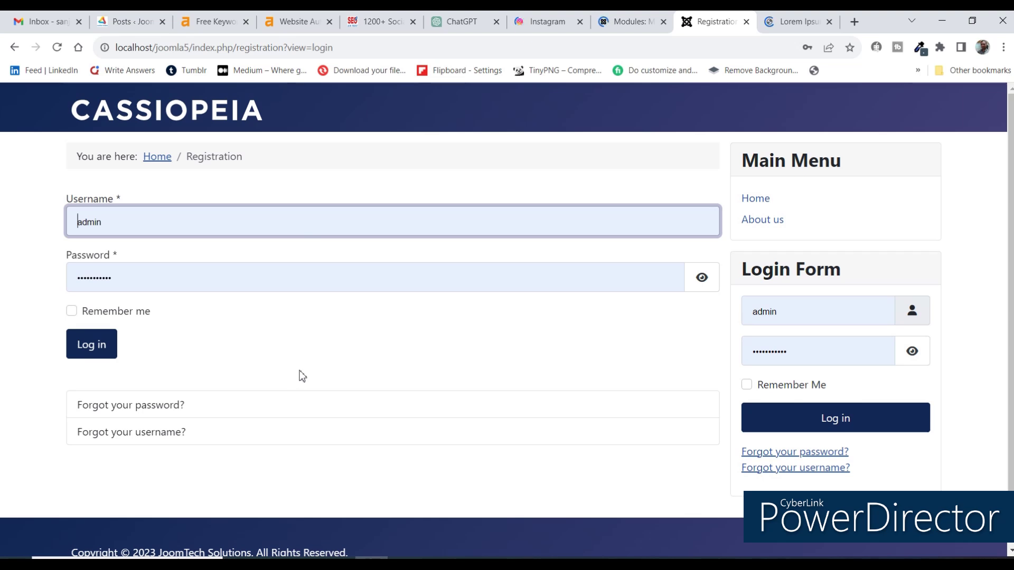
{"action": "scroll", "coordinate": [299, 375], "scroll_direction": "down", "scroll_amount": 1}
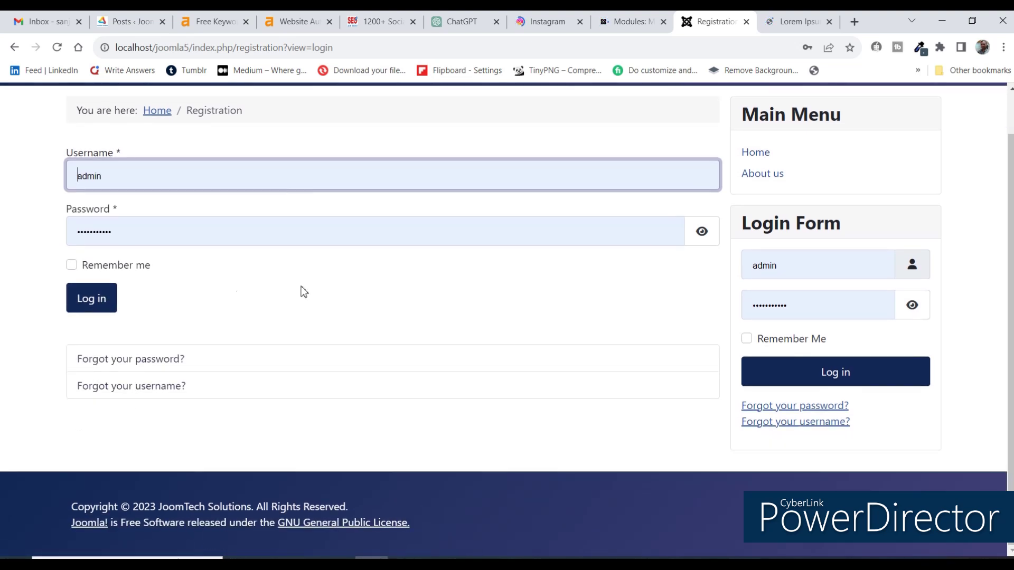
Look at the front-end Registration page, then return to the admin Site Modules list.
{"action": "left_click", "coordinate": [630, 21]}
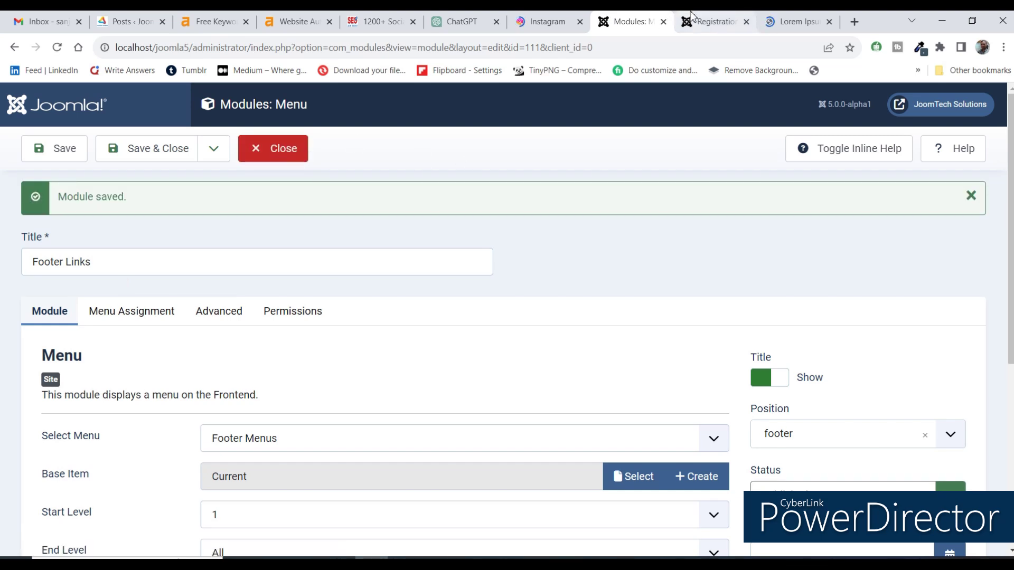
{"action": "left_click", "coordinate": [716, 21]}
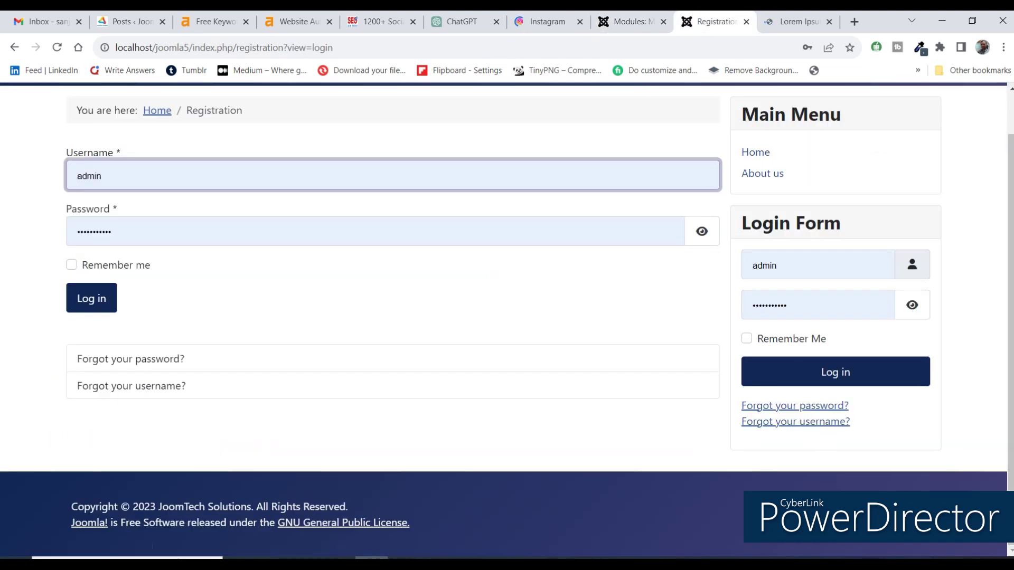
{"action": "scroll", "coordinate": [204, 246], "scroll_direction": "up", "scroll_amount": 3}
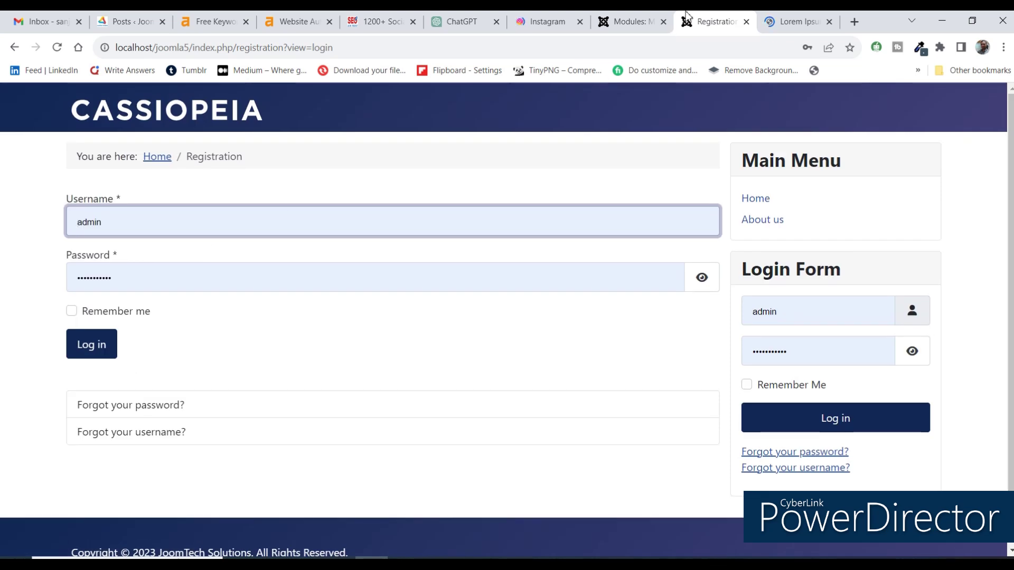
{"action": "left_click", "coordinate": [671, 27]}
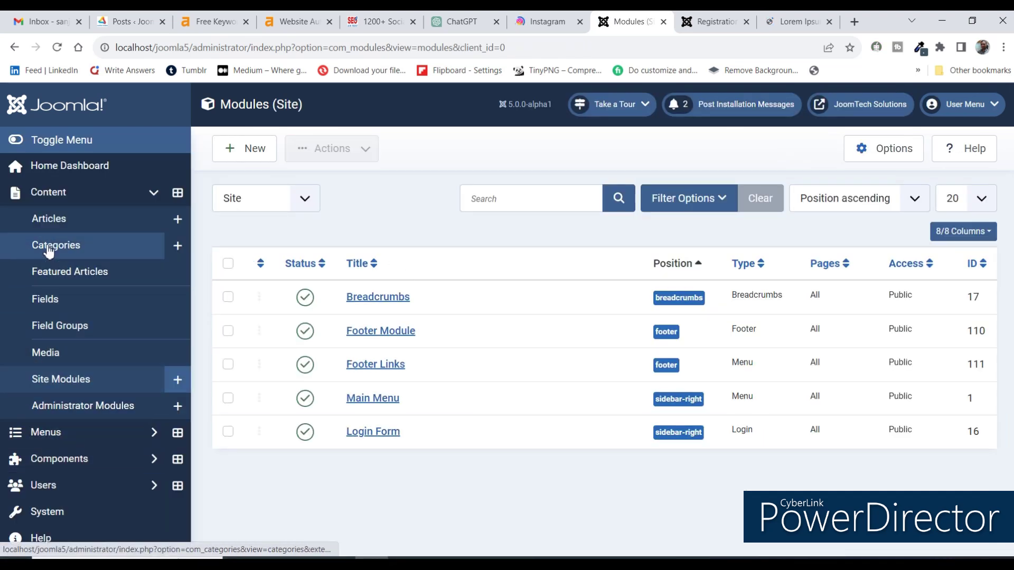
Set Allow User Registration to Yes in Users Options, save and close, then view Registration.
{"action": "left_click", "coordinate": [41, 487]}
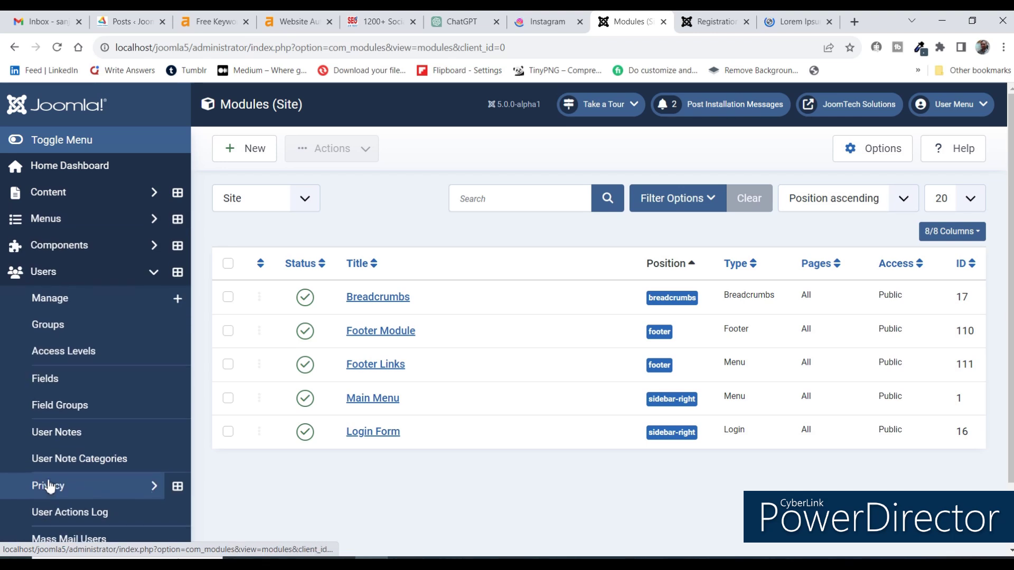
{"action": "left_click", "coordinate": [50, 307]}
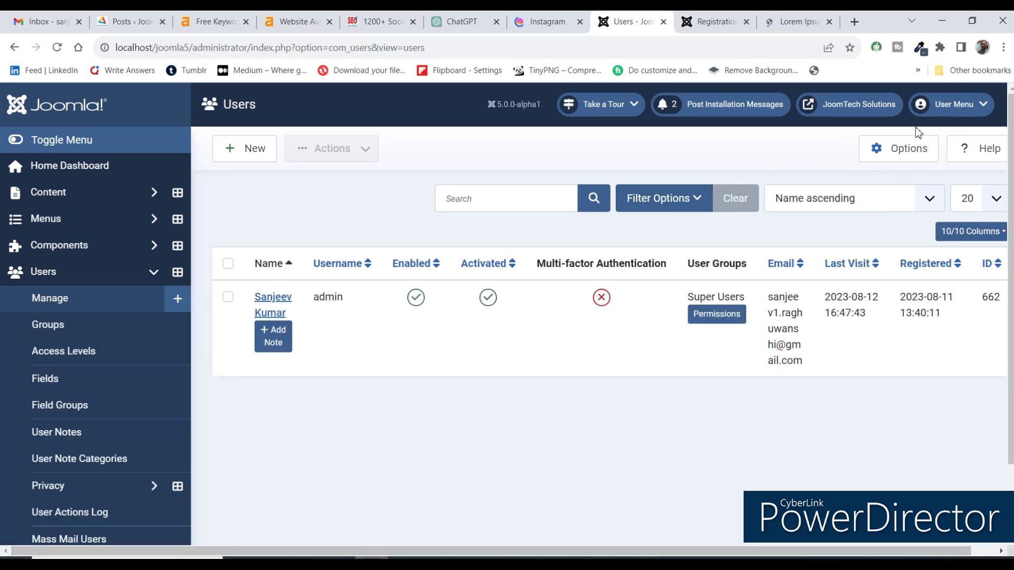
{"action": "left_click", "coordinate": [904, 152]}
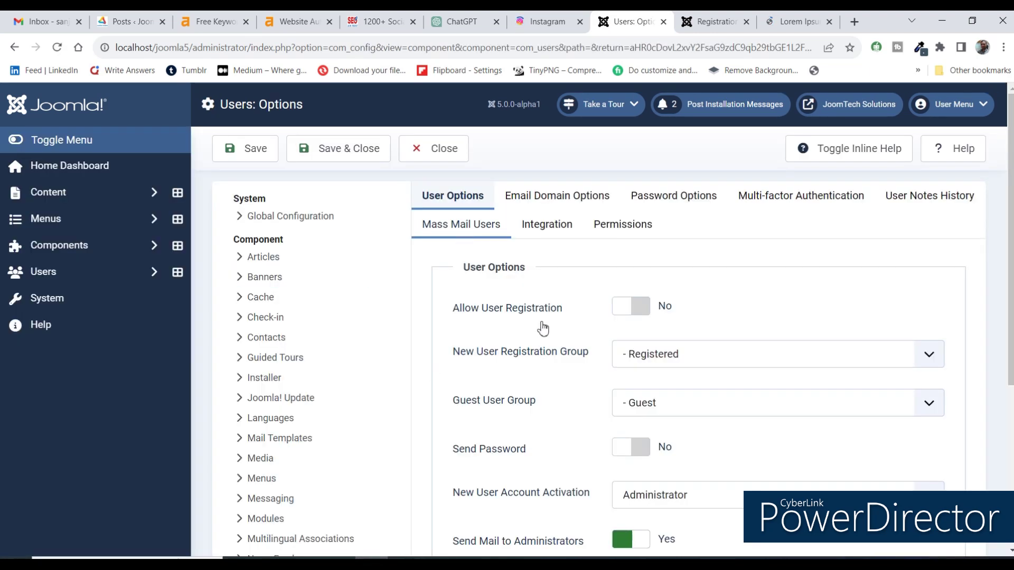
{"action": "left_click", "coordinate": [627, 312]}
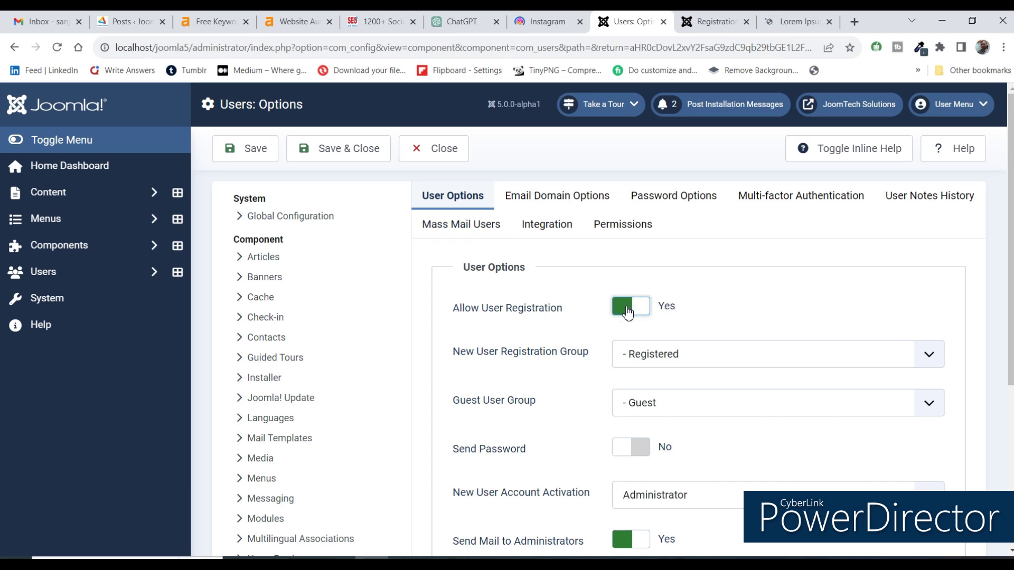
{"action": "left_click", "coordinate": [338, 150]}
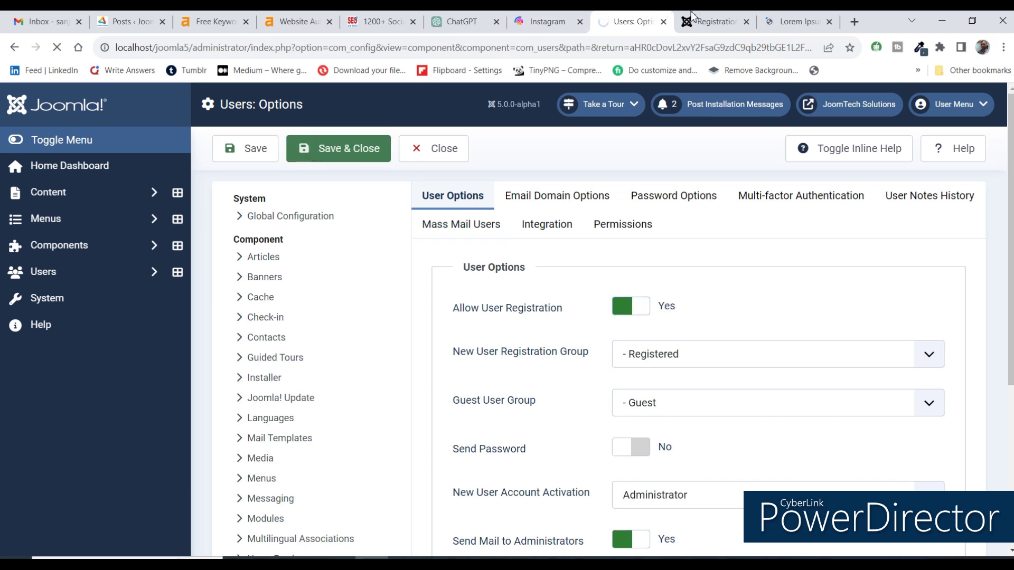
{"action": "left_click", "coordinate": [710, 21]}
Reload the front-end login page, review the new User Registration form, then return to admin Users.
{"action": "left_click", "coordinate": [700, 49]}
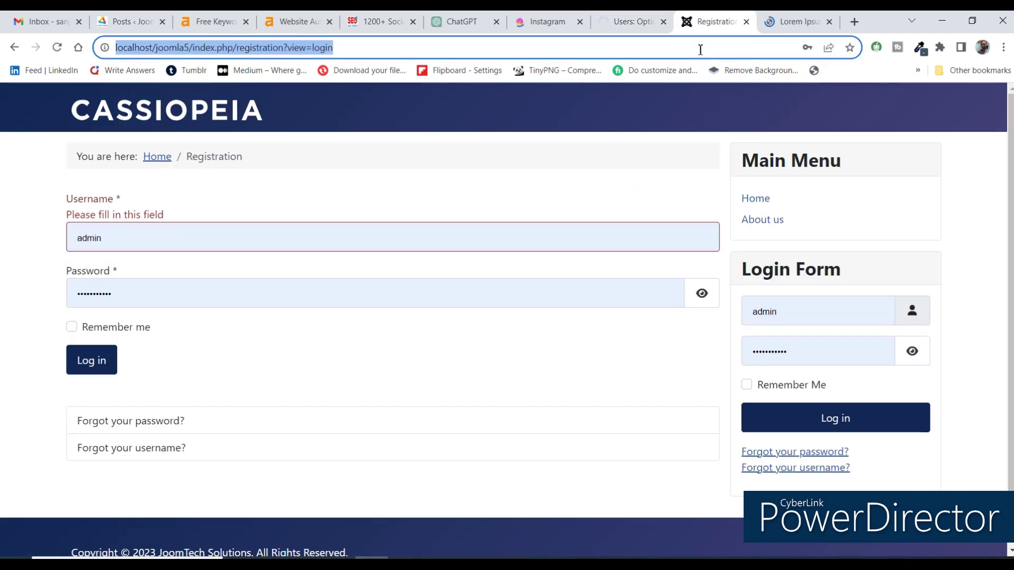
{"action": "key", "text": "Return"}
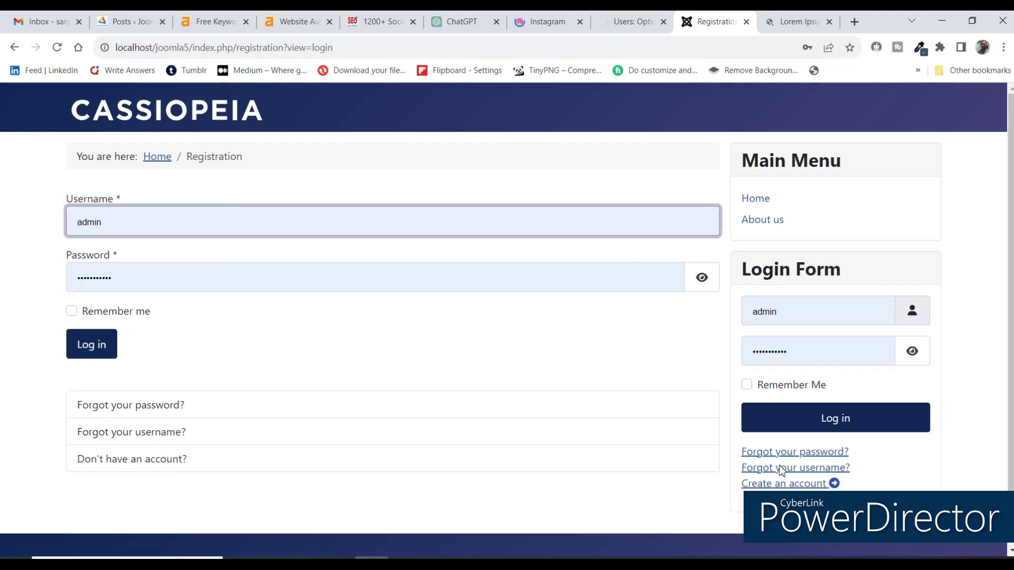
{"action": "scroll", "coordinate": [783, 471], "scroll_direction": "down", "scroll_amount": 2}
{"action": "left_click", "coordinate": [784, 422]}
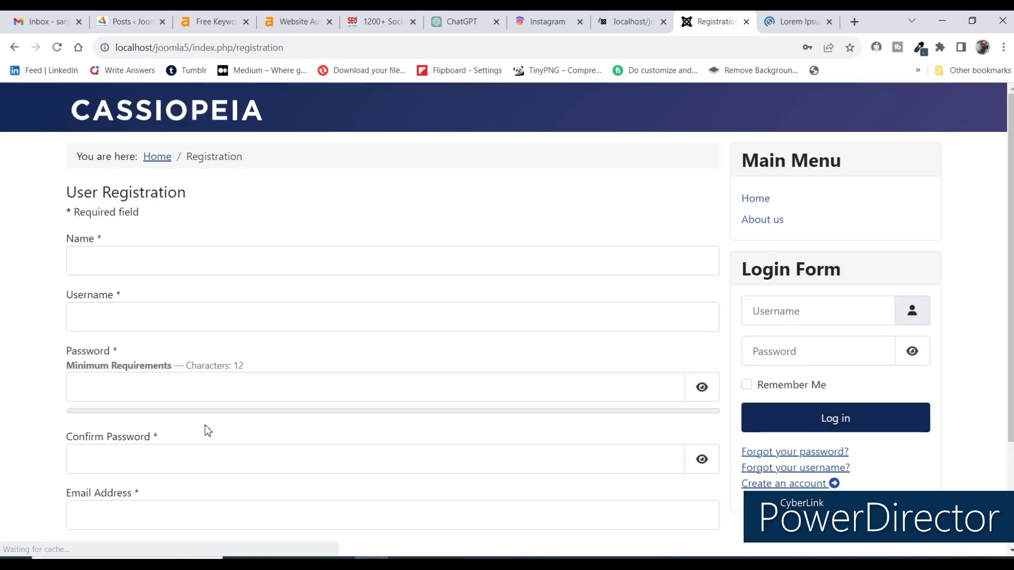
{"action": "scroll", "coordinate": [206, 249], "scroll_direction": "down", "scroll_amount": 2}
{"action": "scroll", "coordinate": [210, 255], "scroll_direction": "up", "scroll_amount": 2}
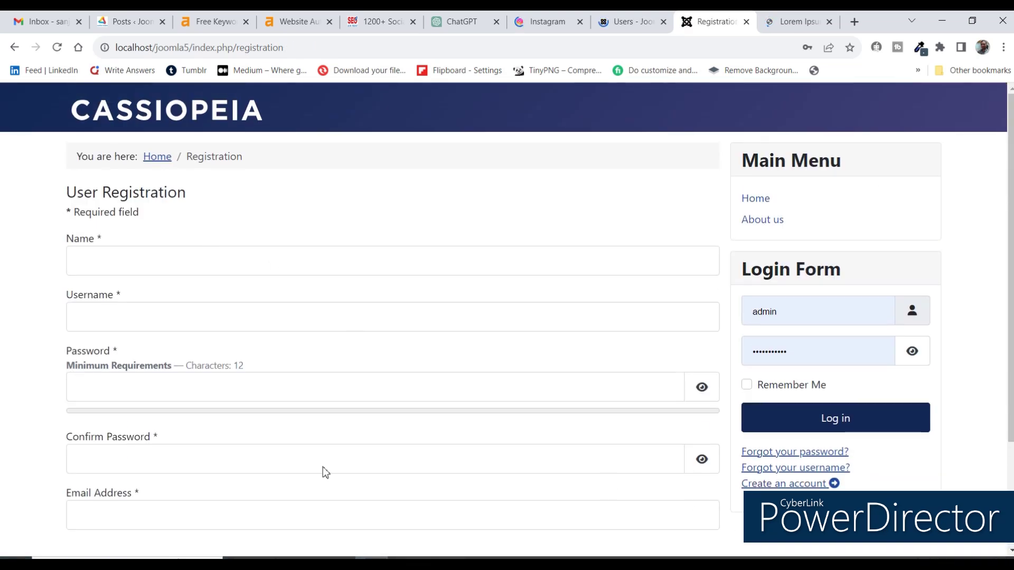
{"action": "scroll", "coordinate": [322, 467], "scroll_direction": "down", "scroll_amount": 2}
{"action": "scroll", "coordinate": [322, 467], "scroll_direction": "up", "scroll_amount": 2}
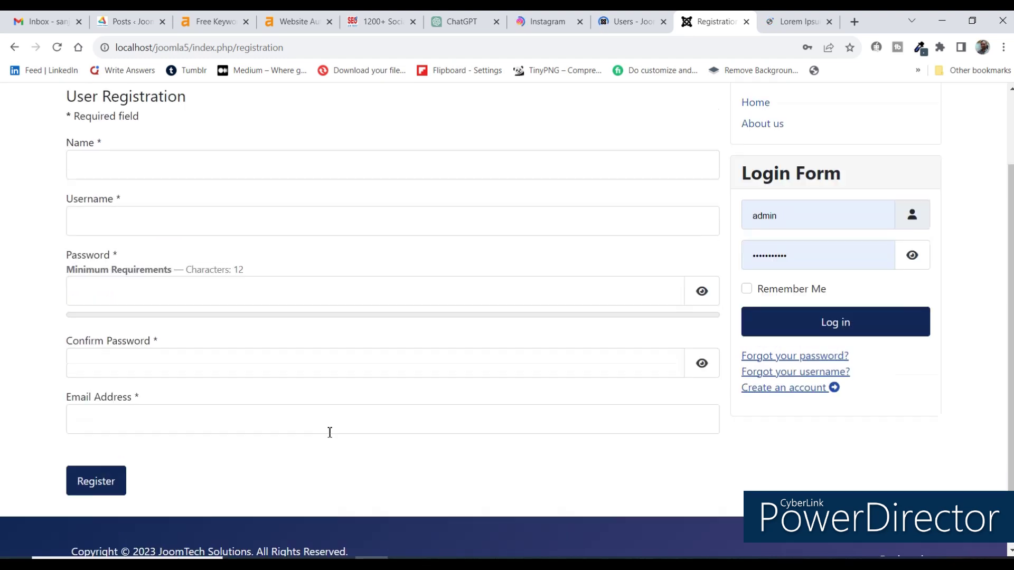
{"action": "left_click", "coordinate": [141, 109]}
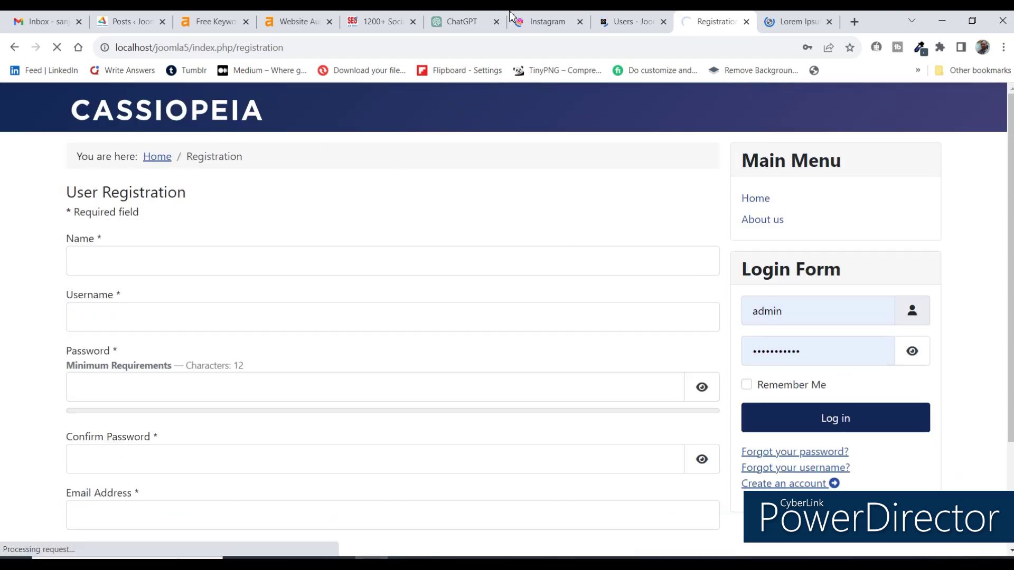
{"action": "left_click", "coordinate": [628, 18]}
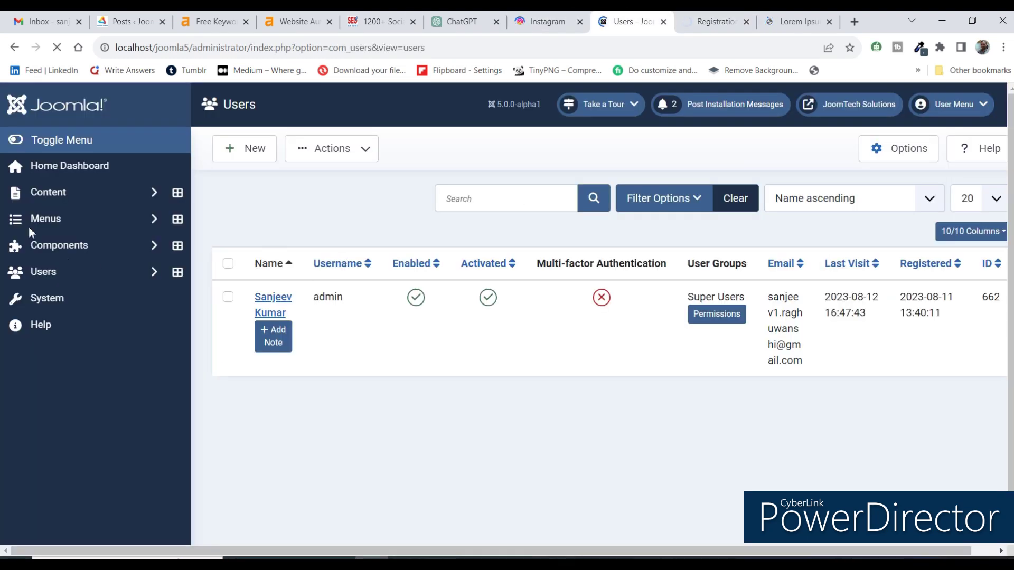
Start a new article titled 'Home' and look at its category choices.
{"action": "left_click", "coordinate": [48, 193]}
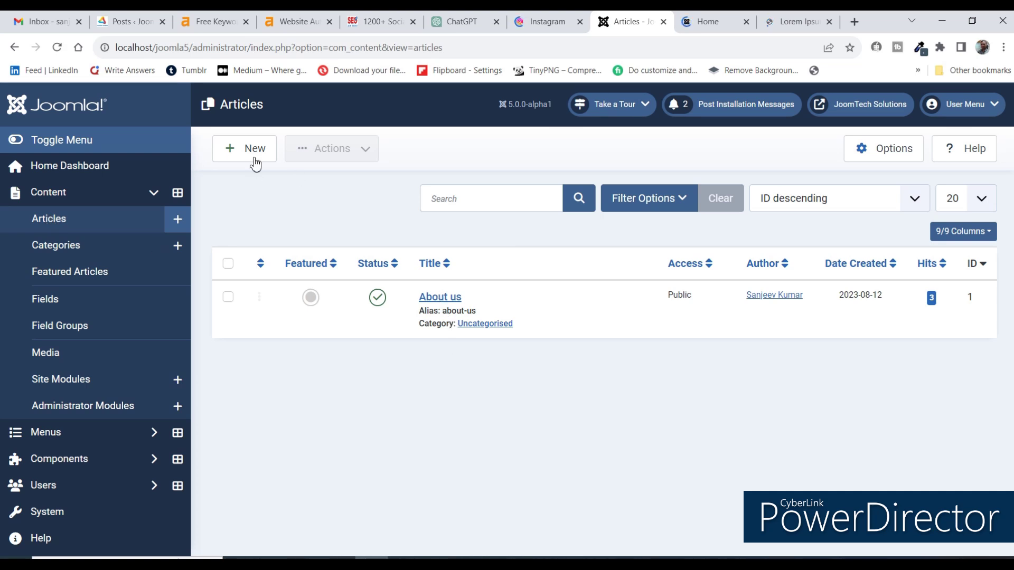
{"action": "left_click", "coordinate": [256, 157]}
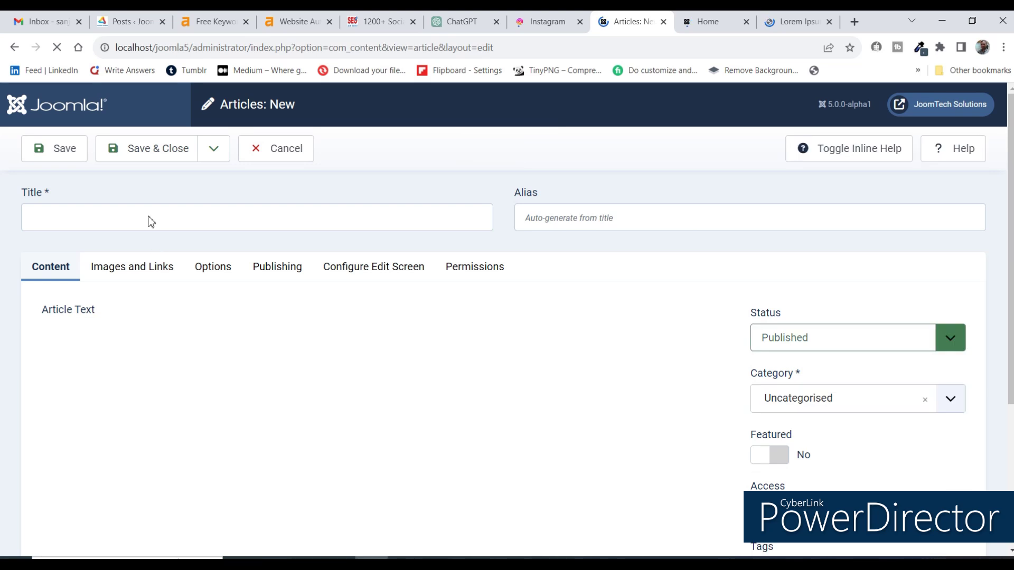
{"action": "left_click", "coordinate": [150, 218]}
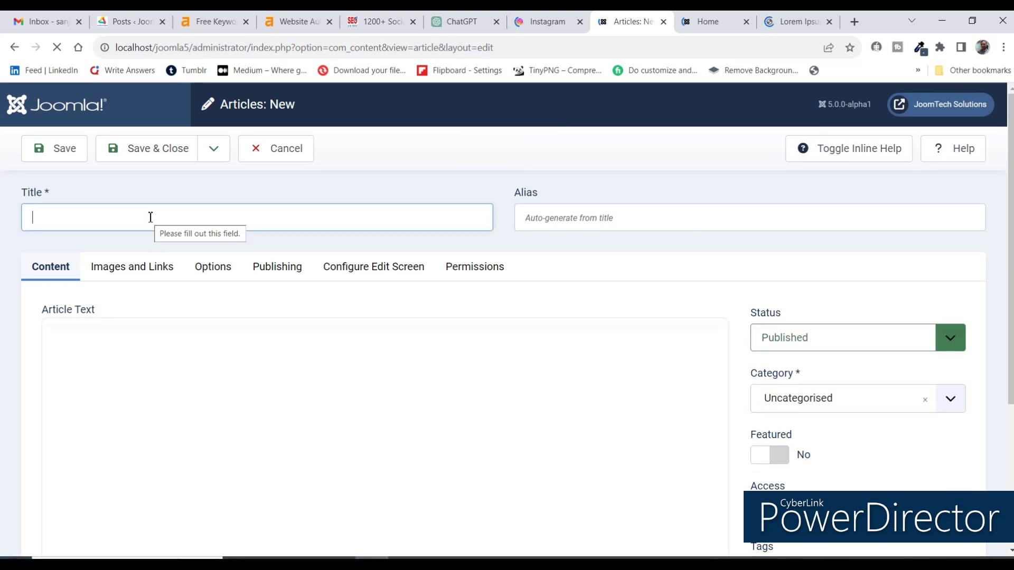
{"action": "type", "text": "Home"}
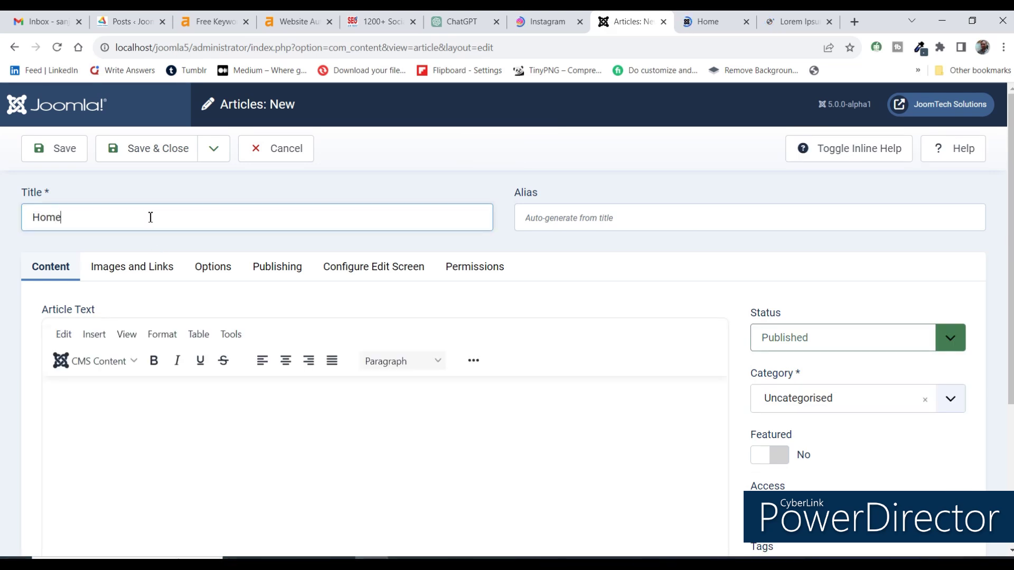
{"action": "scroll", "coordinate": [370, 351], "scroll_direction": "down", "scroll_amount": 2}
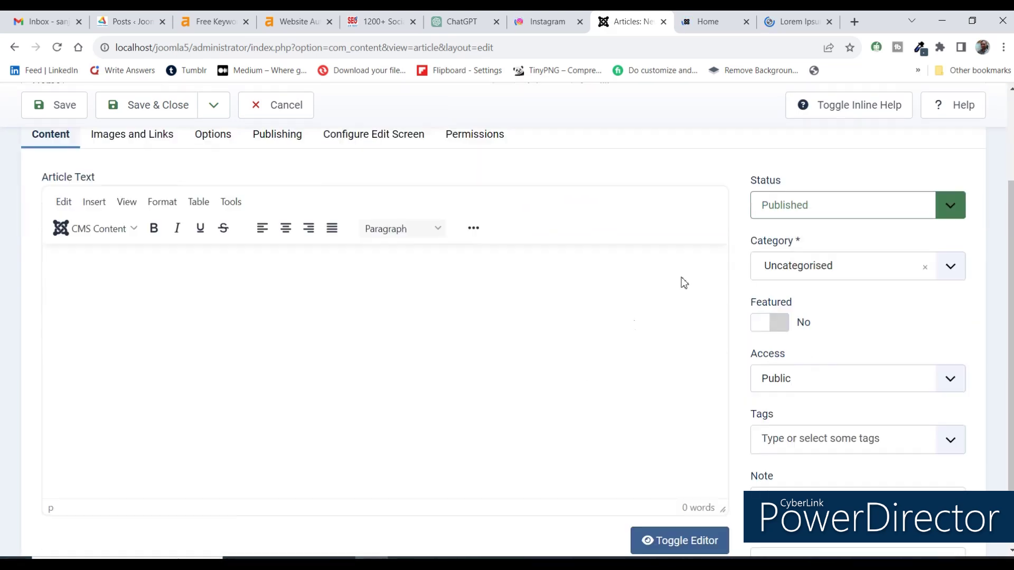
{"action": "left_click", "coordinate": [788, 284]}
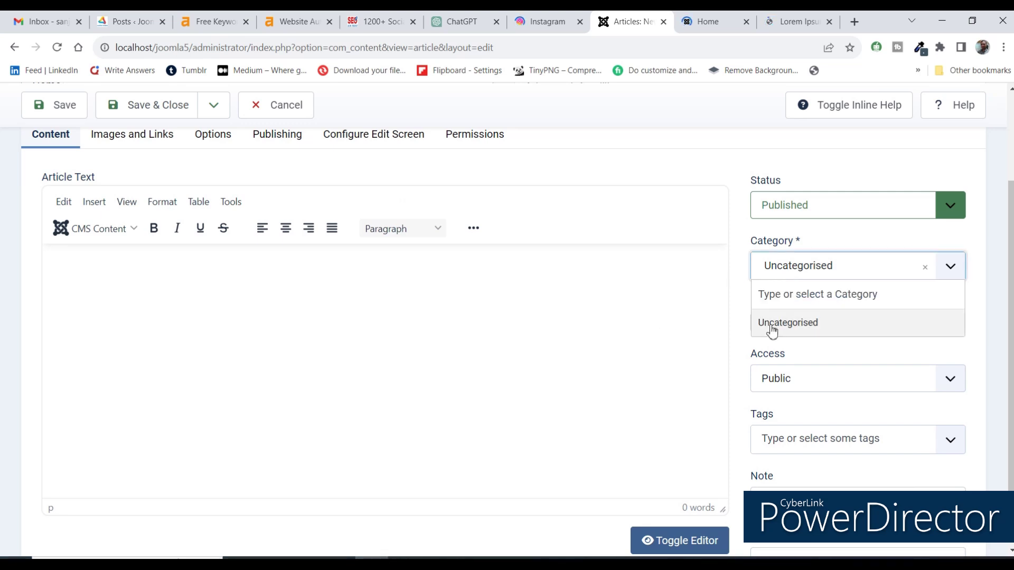
{"action": "scroll", "coordinate": [449, 314], "scroll_direction": "up", "scroll_amount": 1}
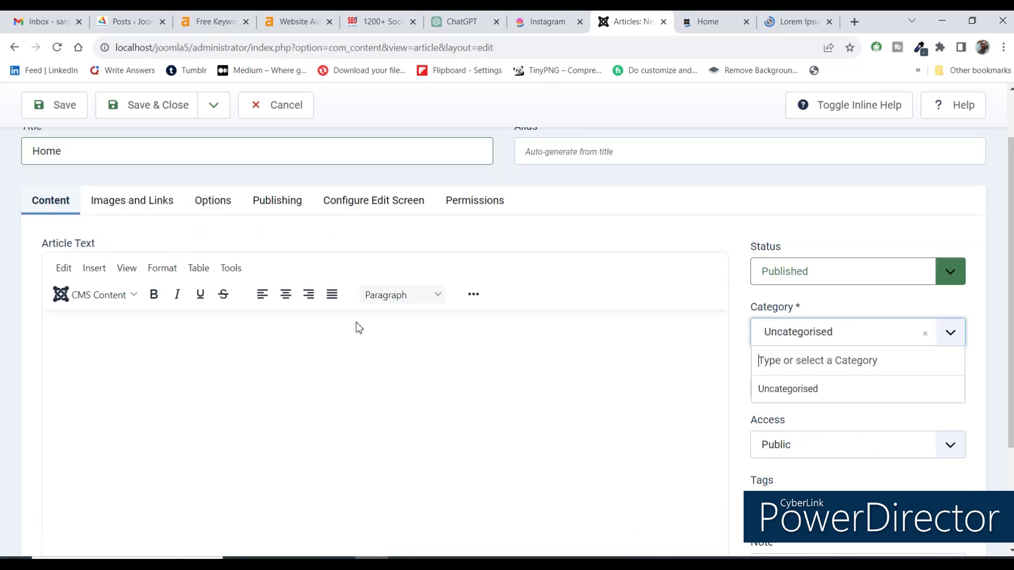
Write 'Welcome To Home' plus a pasted Lorem Ipsum paragraph, then save and close the article.
{"action": "left_click", "coordinate": [795, 21]}
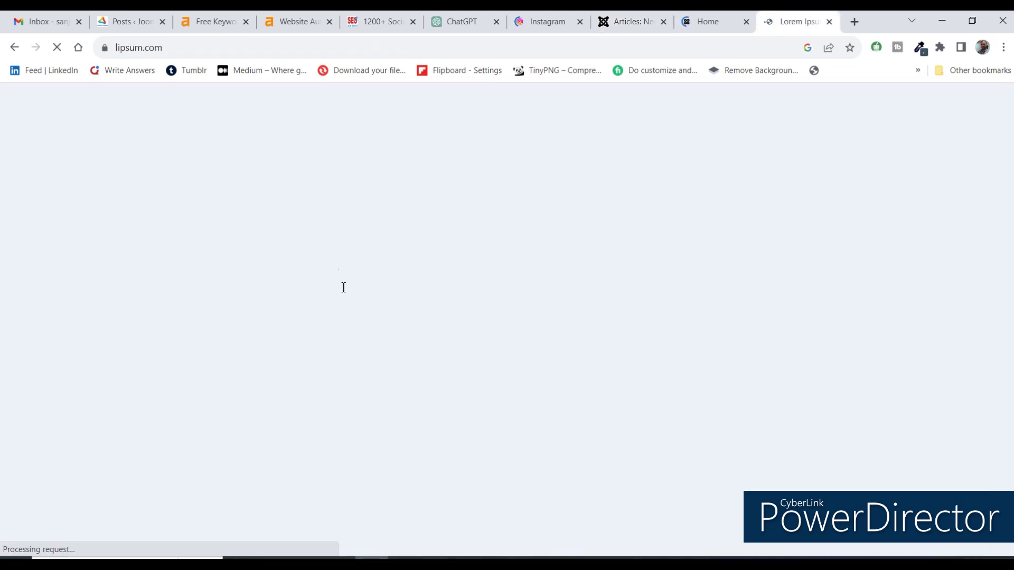
{"action": "left_click", "coordinate": [734, 23]}
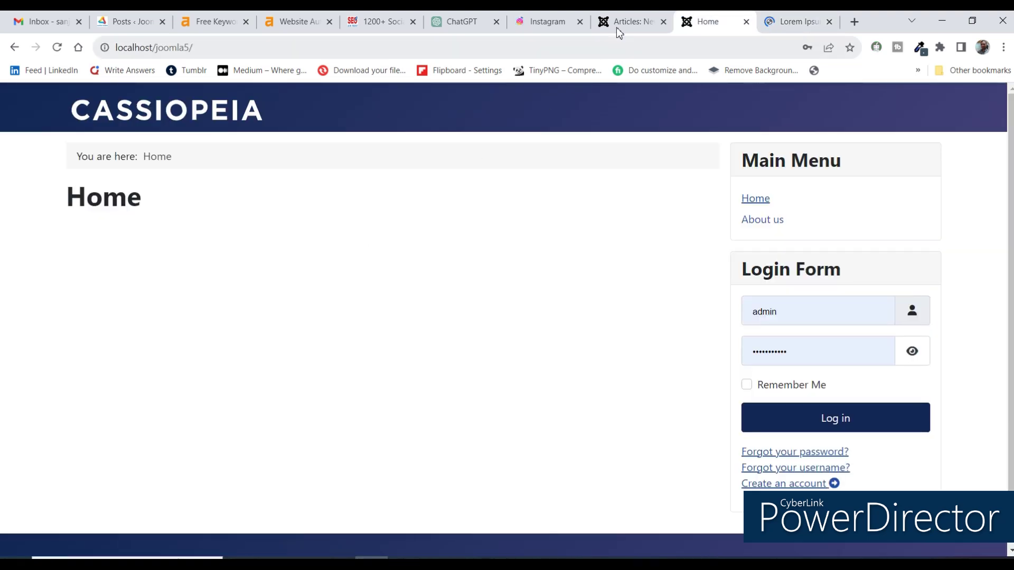
{"action": "left_click", "coordinate": [610, 11]}
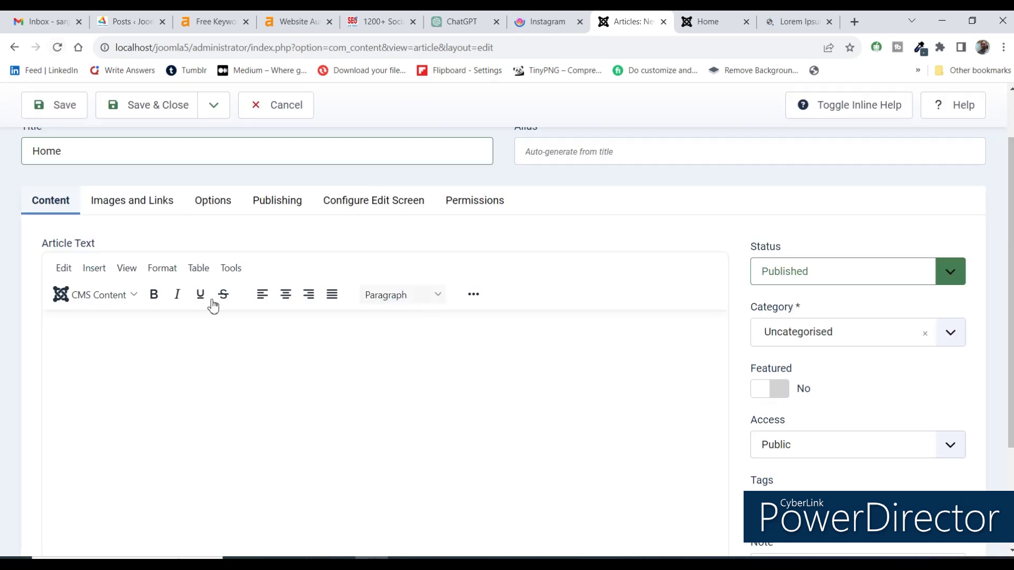
{"action": "type", "text": "Welcome To Home"}
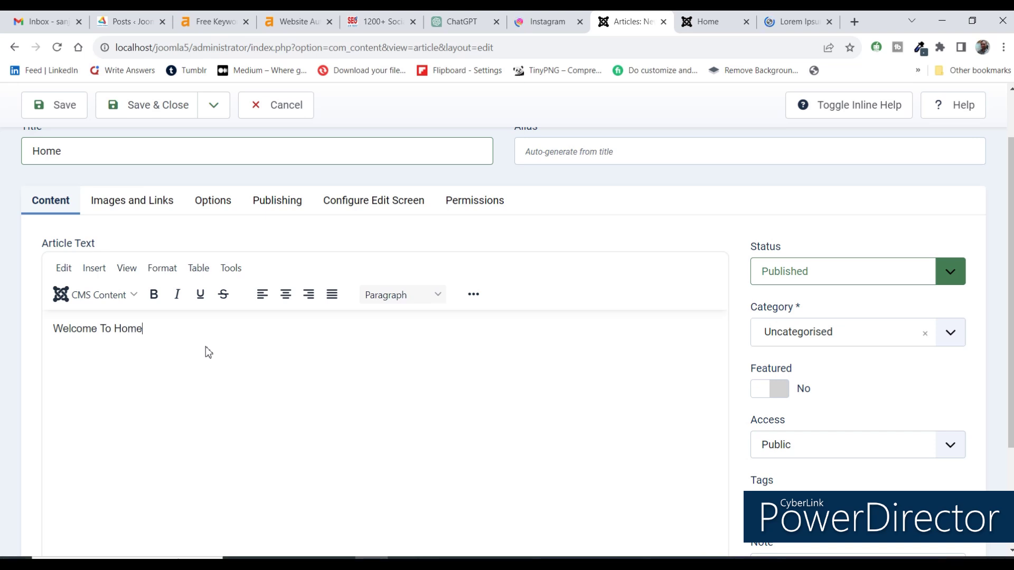
{"action": "type", "text": "Lorem Ipsum is simply dummy text of the printing and typesetting industry. Lorem Ipsum has been the industry's standard dummy text ever since the 1500s, when an unknown printer took a galley of type and scrambled it to make a type specimen book. It has survived not only five centuries, but also the leap into electronic typesetting, remaining essentially unchanged. It was popularised in the 1960s with the release of Letraset sheets containing Lorem Ipsum passages, and more recently with desktop publishing software like Aldus PageMaker including versions of Lorem Ipsum."}
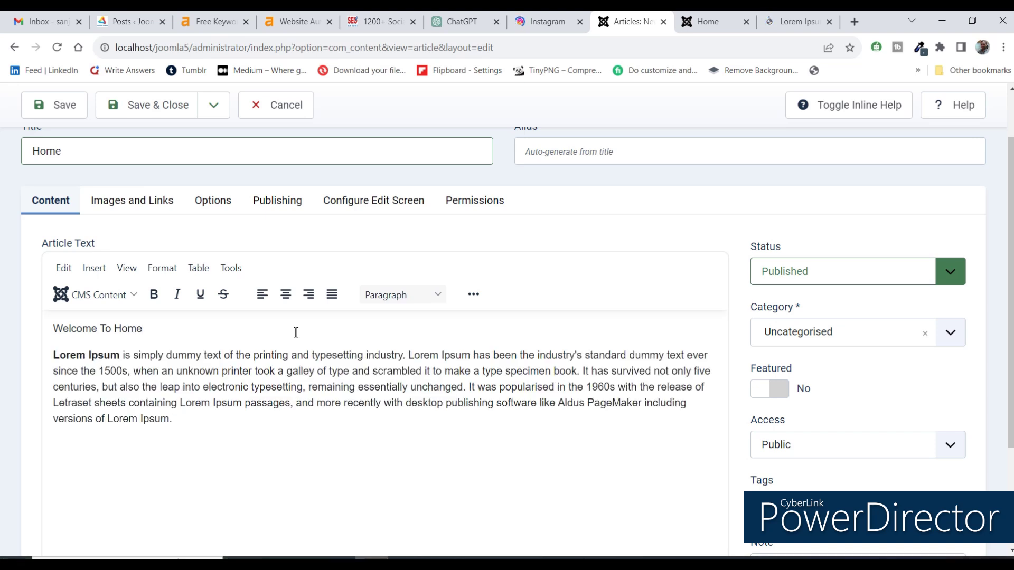
{"action": "left_click", "coordinate": [139, 105]}
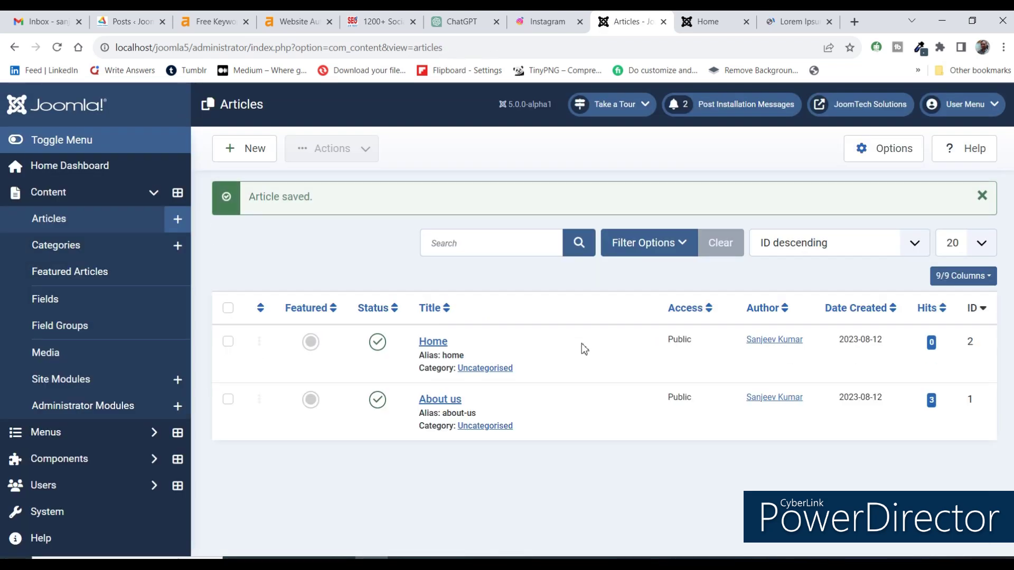
Open the article Categories list, then reload and check the front-end Home page.
{"action": "left_click", "coordinate": [51, 252]}
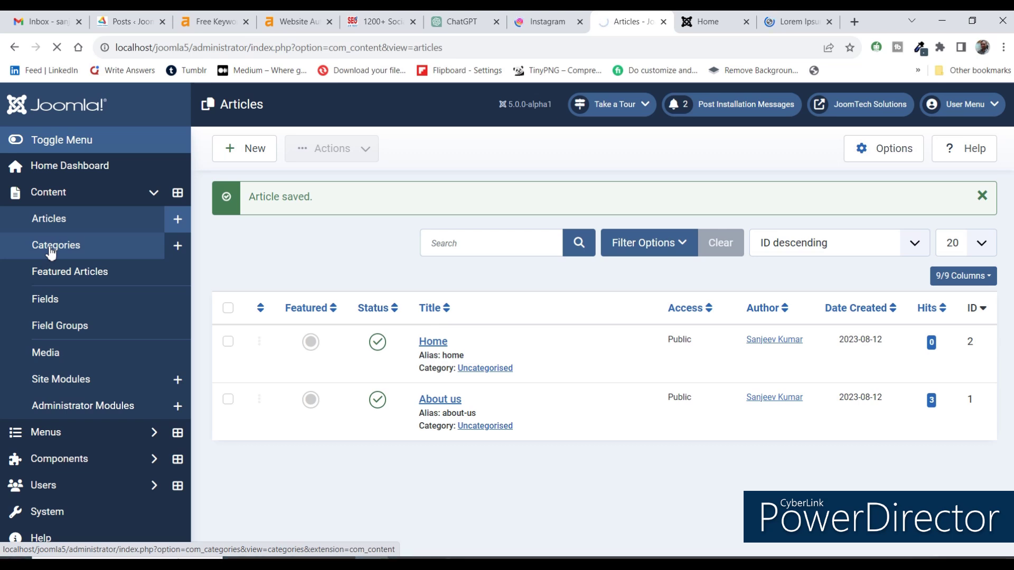
{"action": "left_click", "coordinate": [699, 28]}
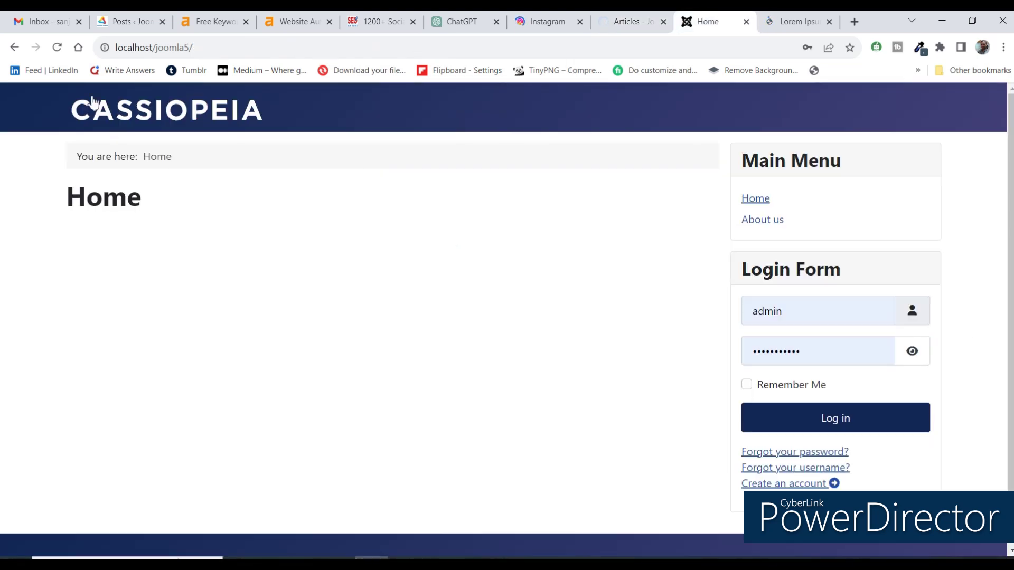
{"action": "left_click", "coordinate": [57, 47]}
{"action": "left_click", "coordinate": [757, 205]}
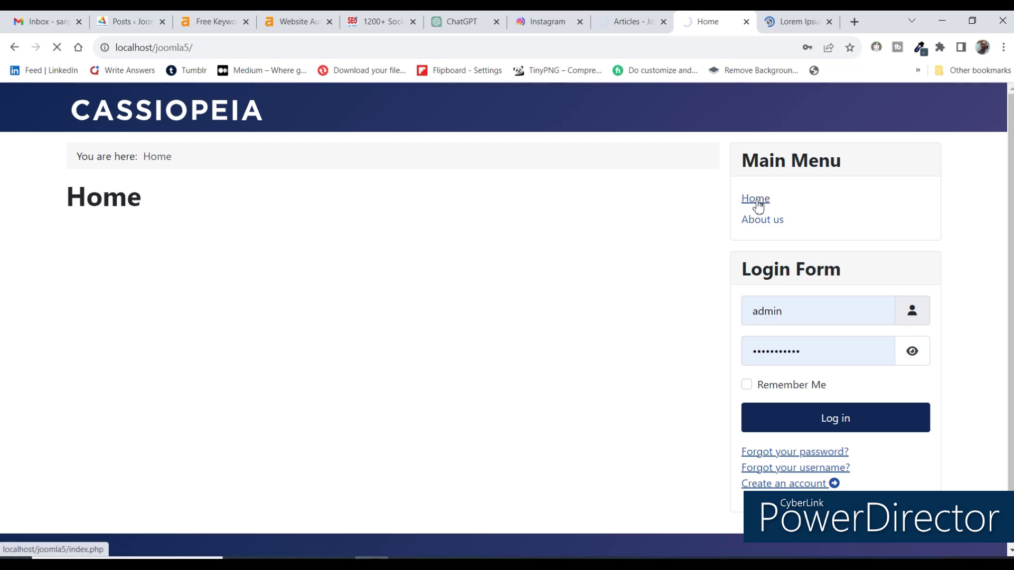
{"action": "left_click", "coordinate": [649, 17]}
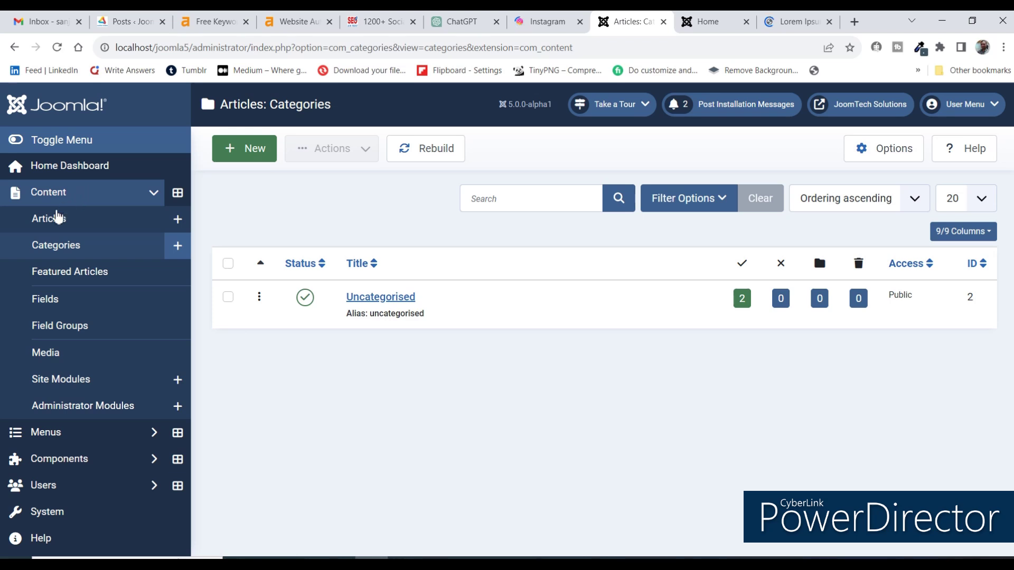
Open the Home item from the Main Menu list and bring up its menu item type choices.
{"action": "left_click", "coordinate": [47, 437]}
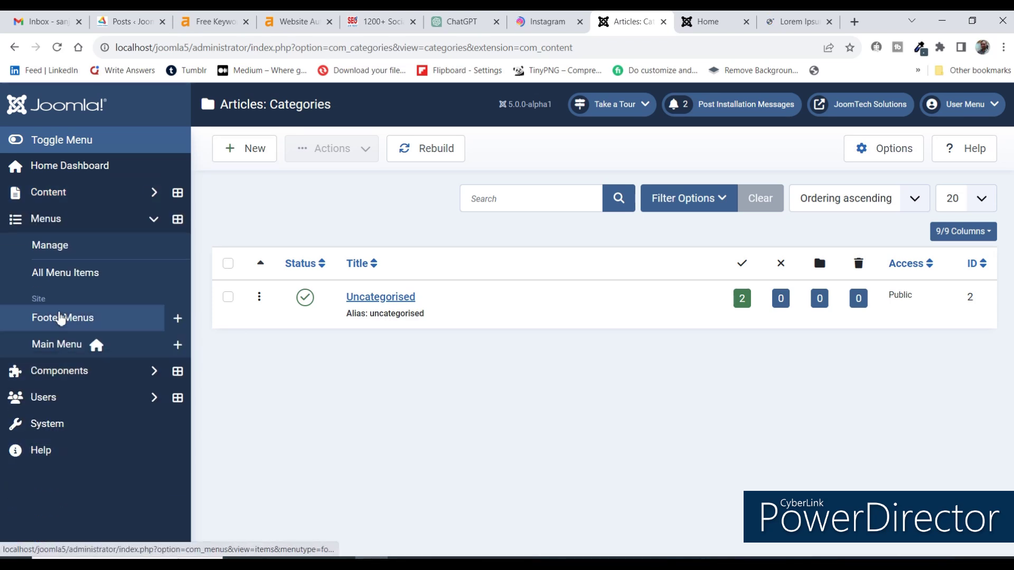
{"action": "left_click", "coordinate": [47, 346]}
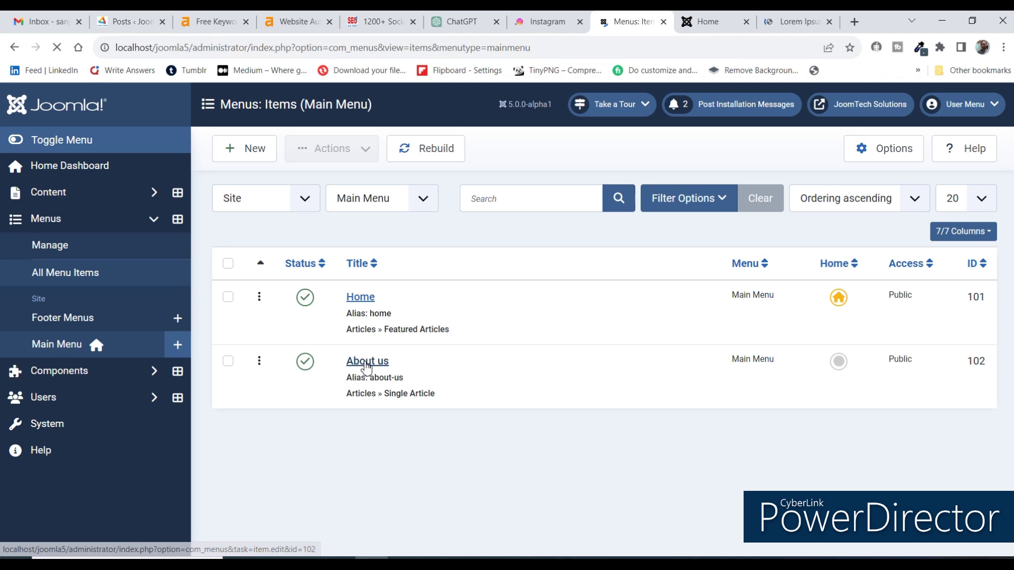
{"action": "left_click", "coordinate": [359, 299]}
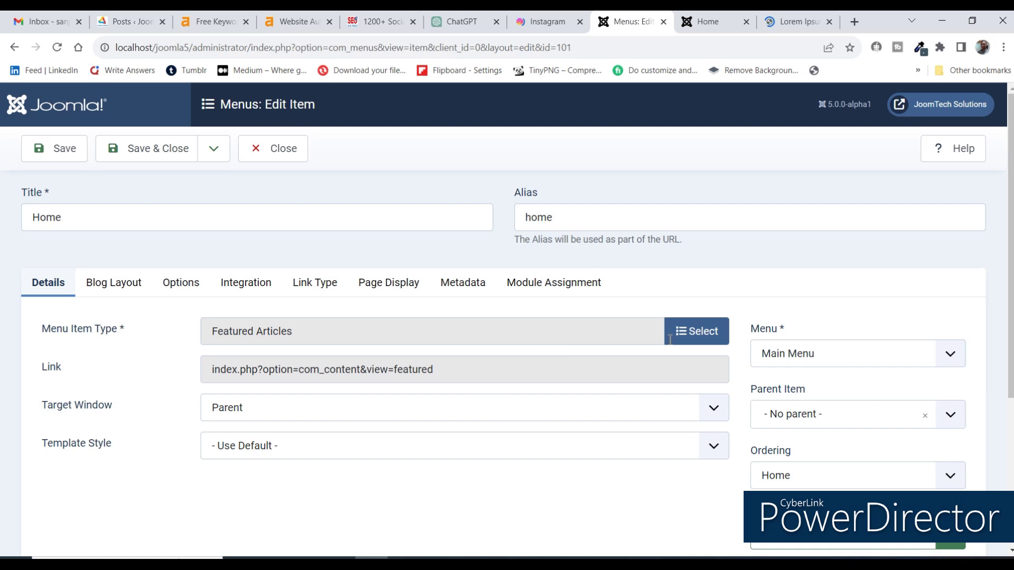
{"action": "left_click", "coordinate": [678, 343]}
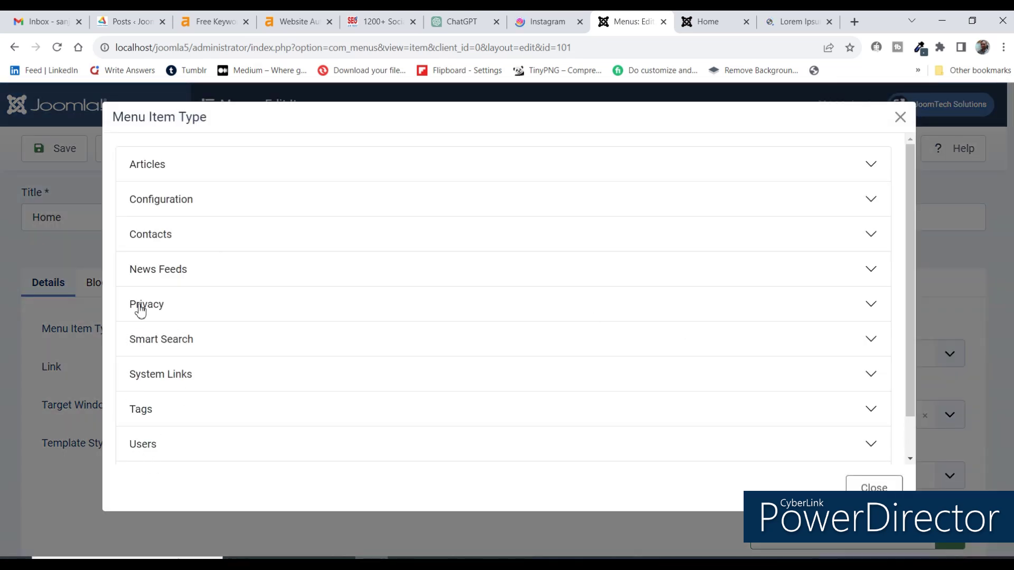
Make the Home menu item a Single Article showing the Home article, then save and close.
{"action": "left_click", "coordinate": [148, 164]}
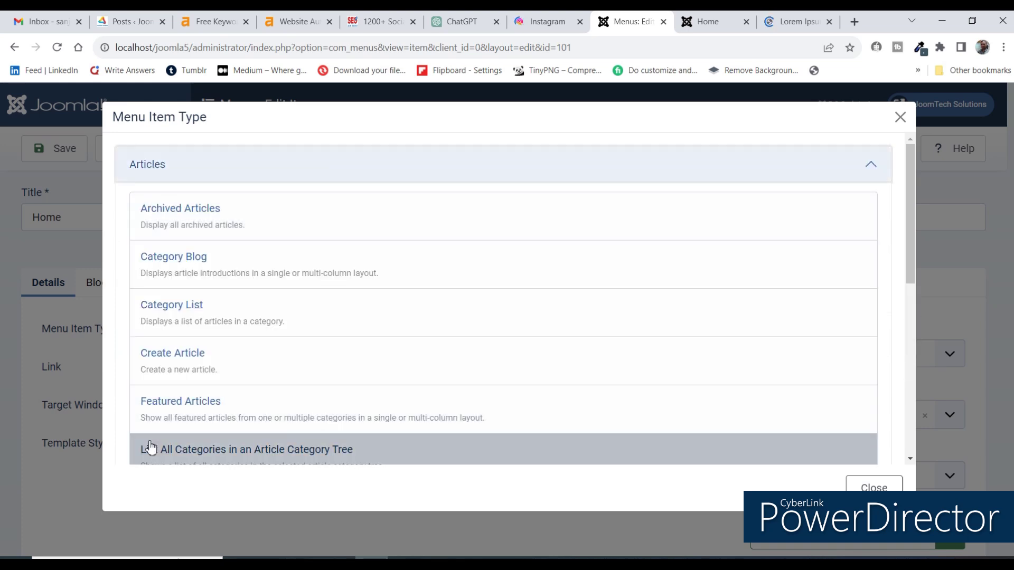
{"action": "scroll", "coordinate": [142, 412], "scroll_direction": "down", "scroll_amount": 3}
{"action": "left_click", "coordinate": [170, 372]}
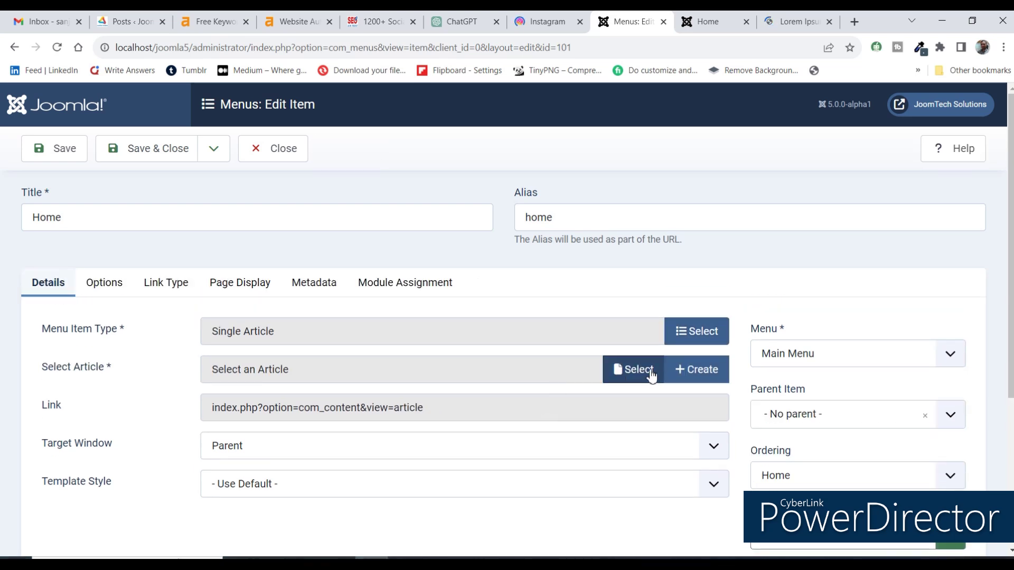
{"action": "left_click", "coordinate": [652, 372]}
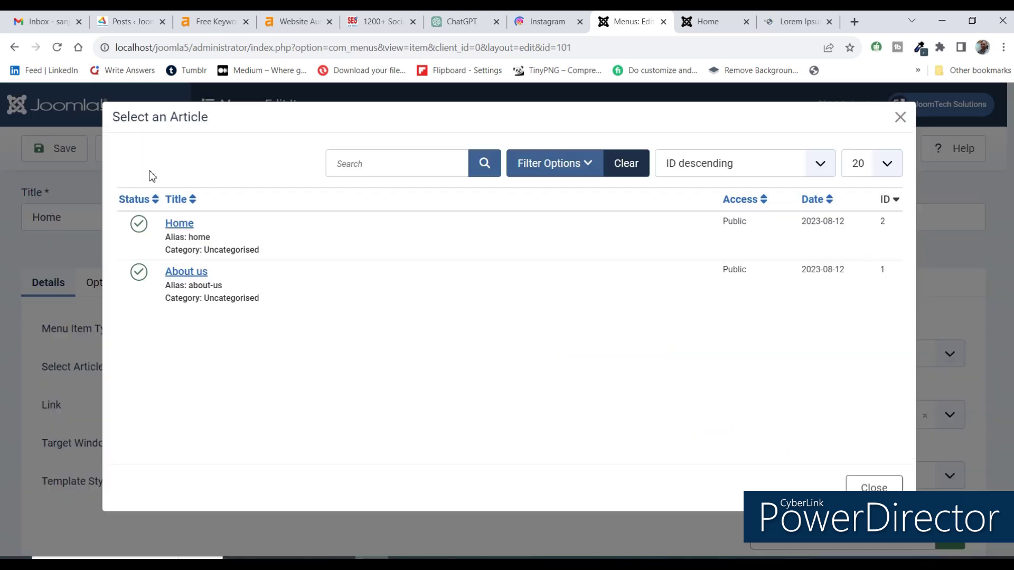
{"action": "left_click", "coordinate": [175, 225]}
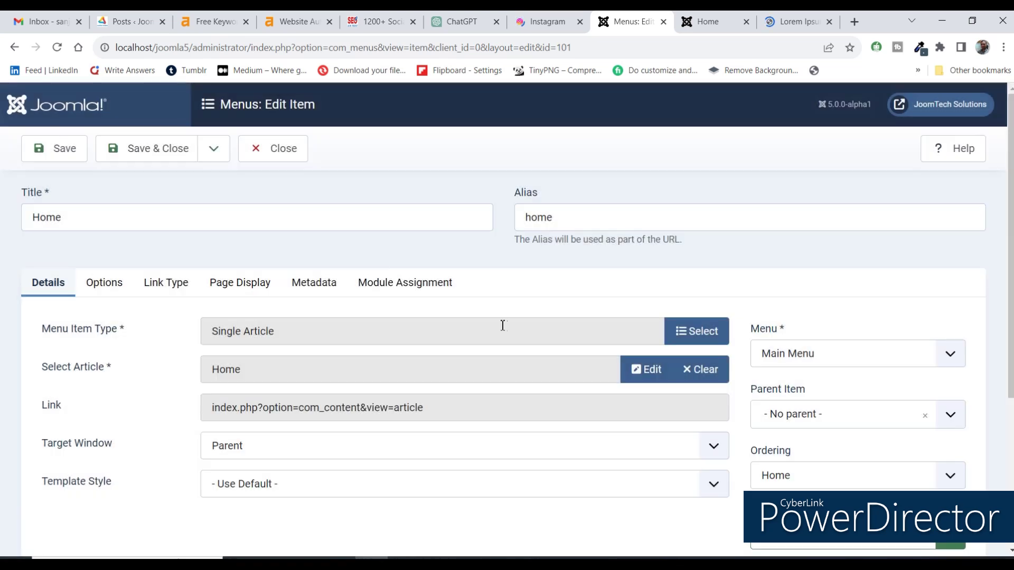
{"action": "left_click", "coordinate": [135, 149]}
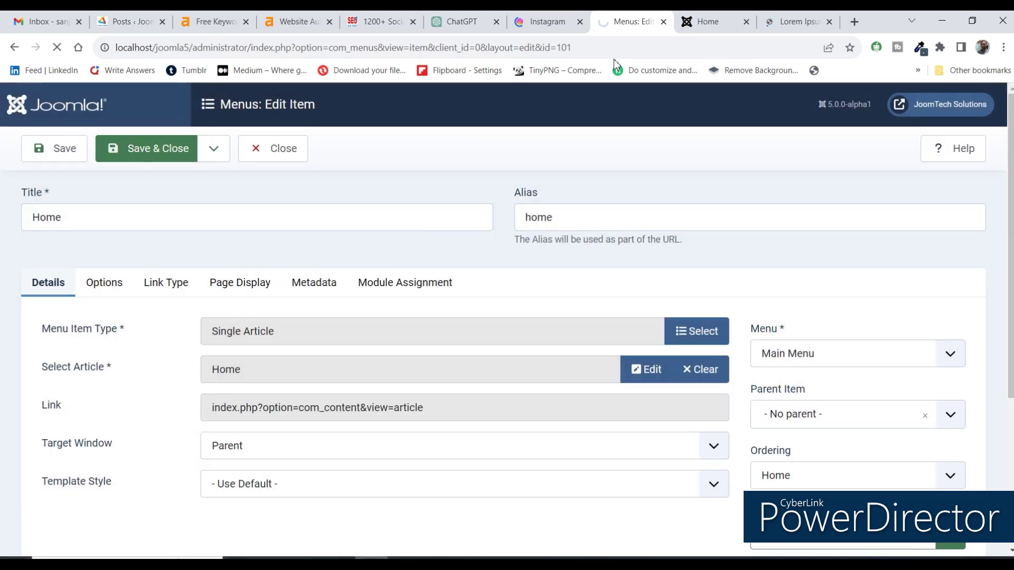
{"action": "left_click", "coordinate": [708, 22]}
{"action": "left_click", "coordinate": [664, 48]}
{"action": "key", "text": "Return"}
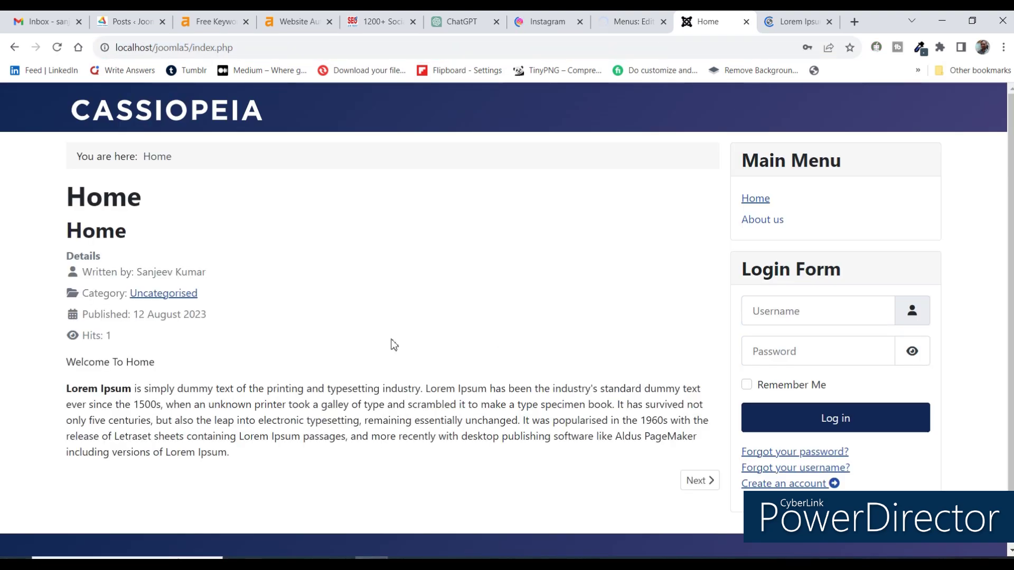
{"action": "scroll", "coordinate": [370, 348], "scroll_direction": "down", "scroll_amount": 2}
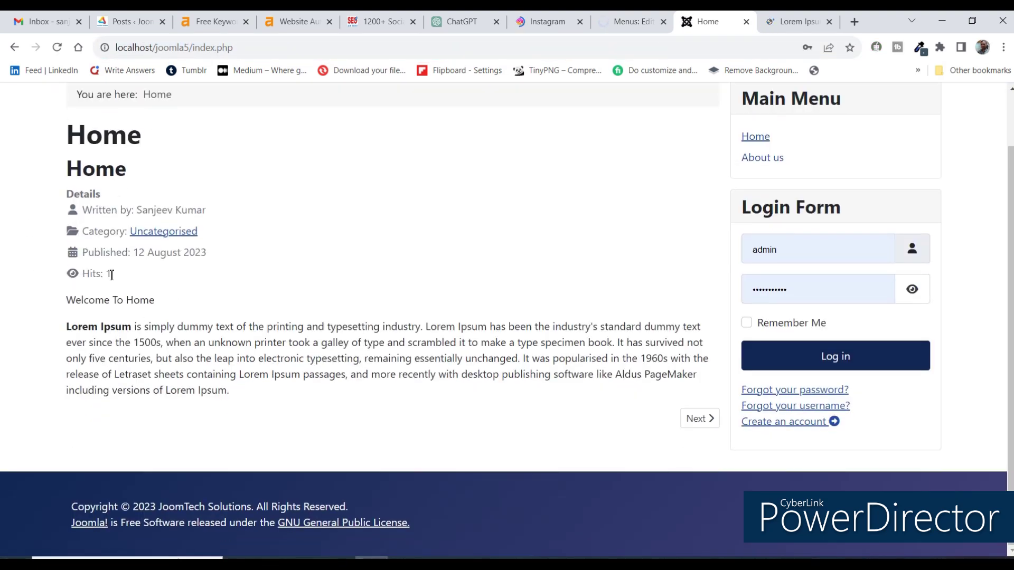
{"action": "left_click_drag", "start_coordinate": [150, 299], "coordinate": [80, 217]}
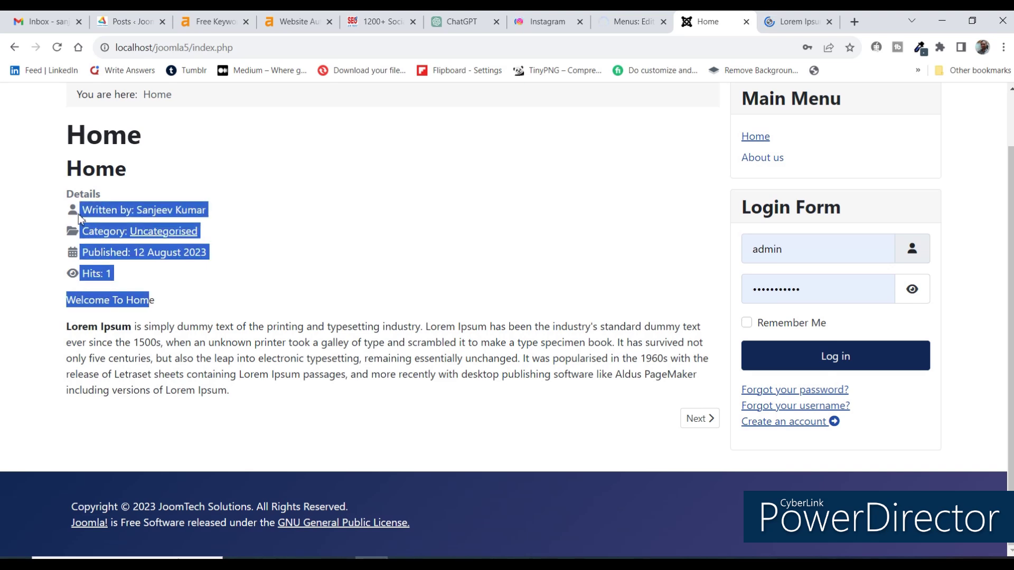
{"action": "left_click", "coordinate": [286, 312]}
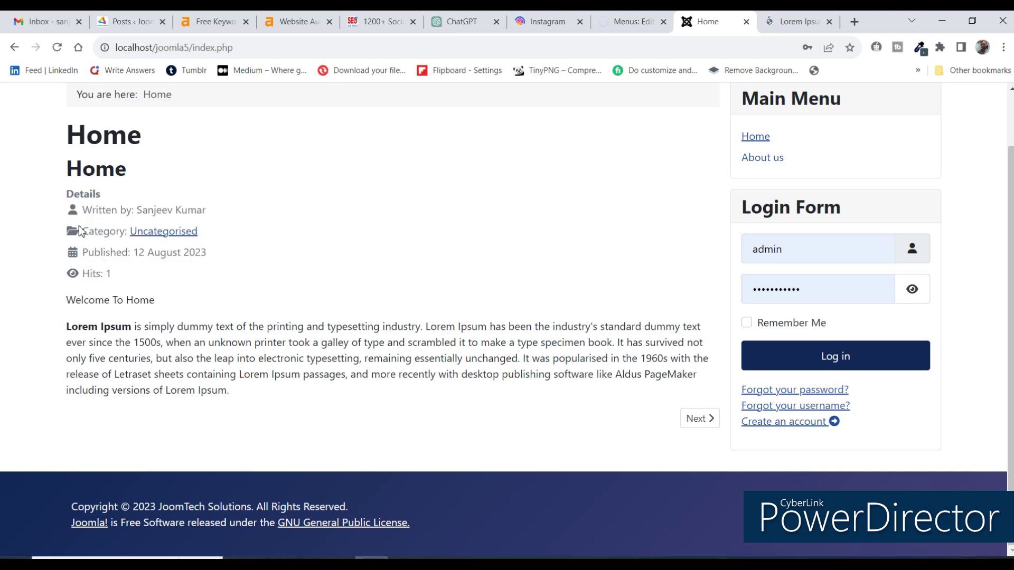
{"action": "left_click_drag", "start_coordinate": [82, 210], "coordinate": [173, 301]}
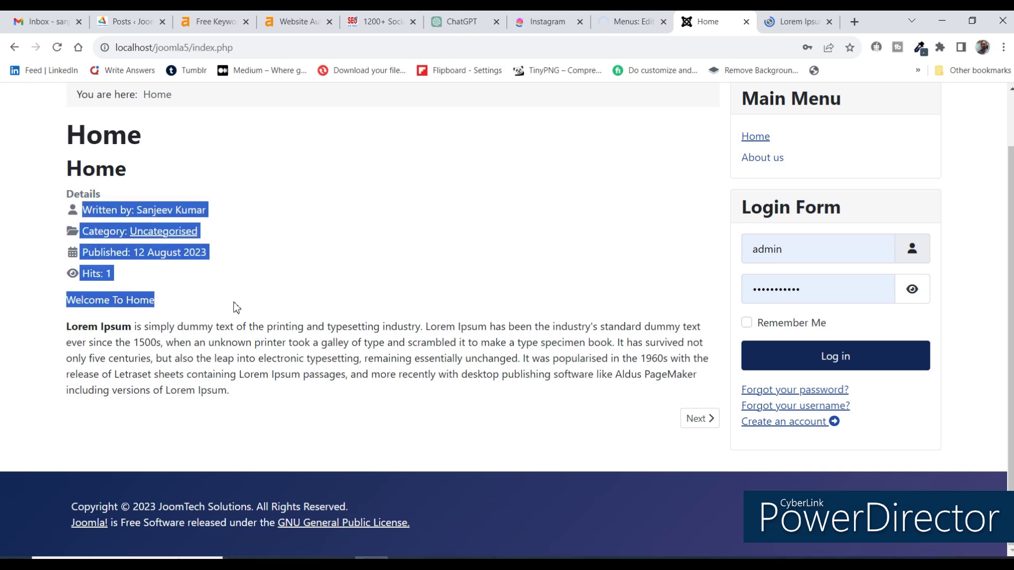
{"action": "left_click", "coordinate": [246, 313]}
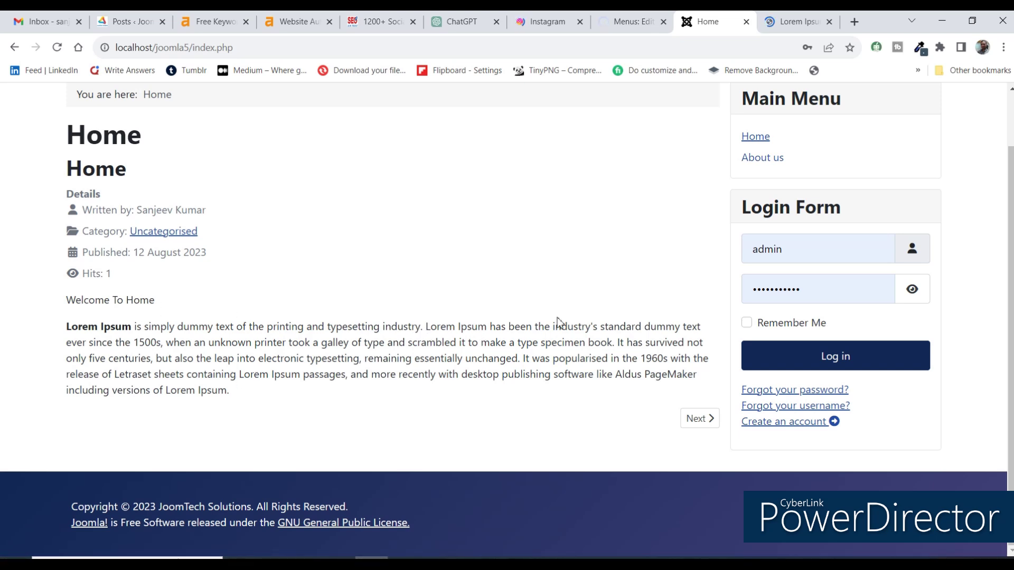
{"action": "scroll", "coordinate": [557, 321], "scroll_direction": "up", "scroll_amount": 1}
{"action": "scroll", "coordinate": [557, 321], "scroll_direction": "down", "scroll_amount": 1}
{"action": "double_click", "coordinate": [107, 166]}
{"action": "double_click", "coordinate": [114, 210]}
{"action": "left_click", "coordinate": [102, 270]}
{"action": "scroll", "coordinate": [238, 213], "scroll_direction": "up", "scroll_amount": 1}
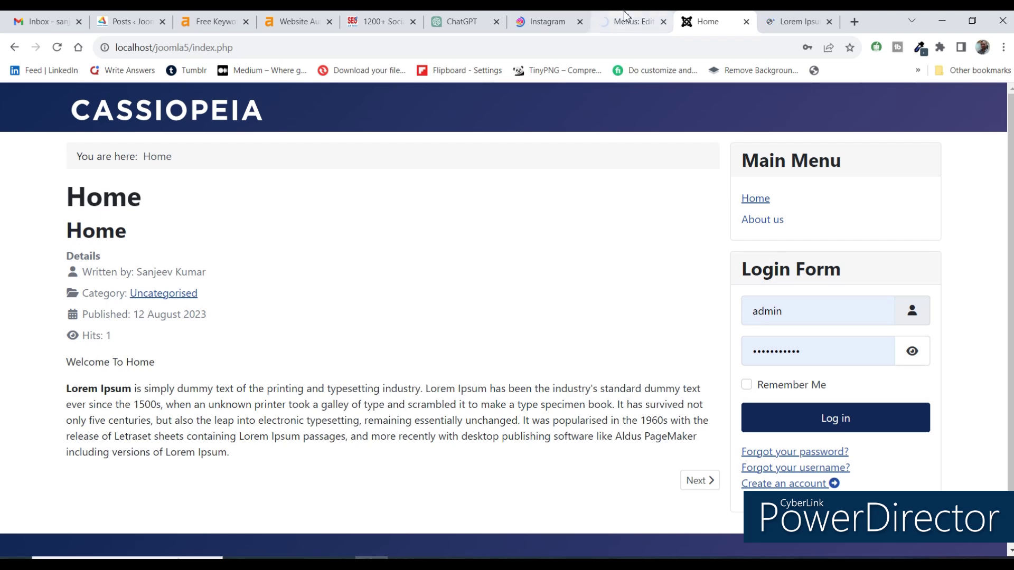
{"action": "left_click", "coordinate": [624, 16]}
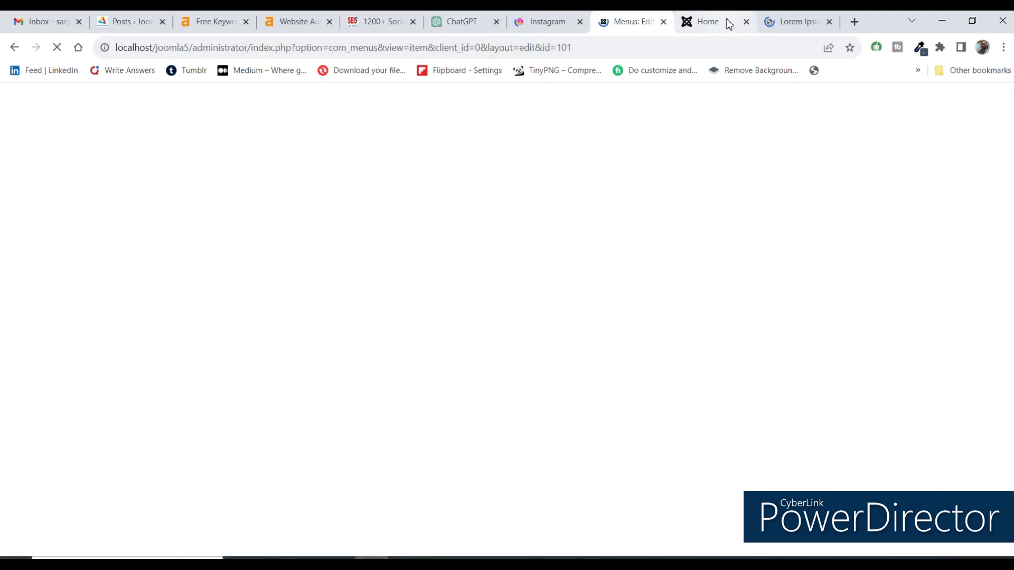
Wait out the unresponsive Lorem Ipsum page, then reopen the Main Menu's Home item for editing.
{"action": "left_click", "coordinate": [774, 24]}
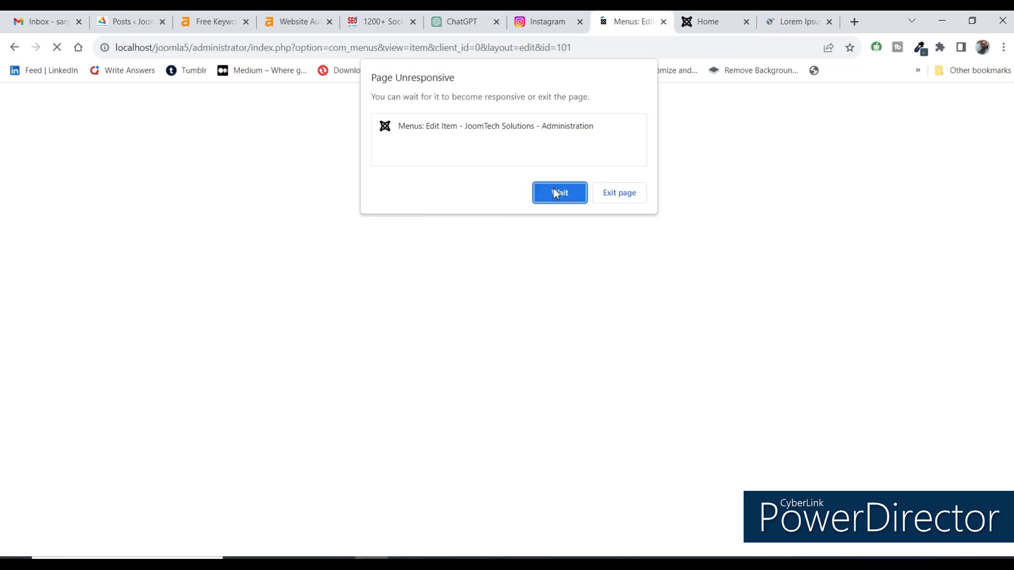
{"action": "left_click", "coordinate": [556, 193]}
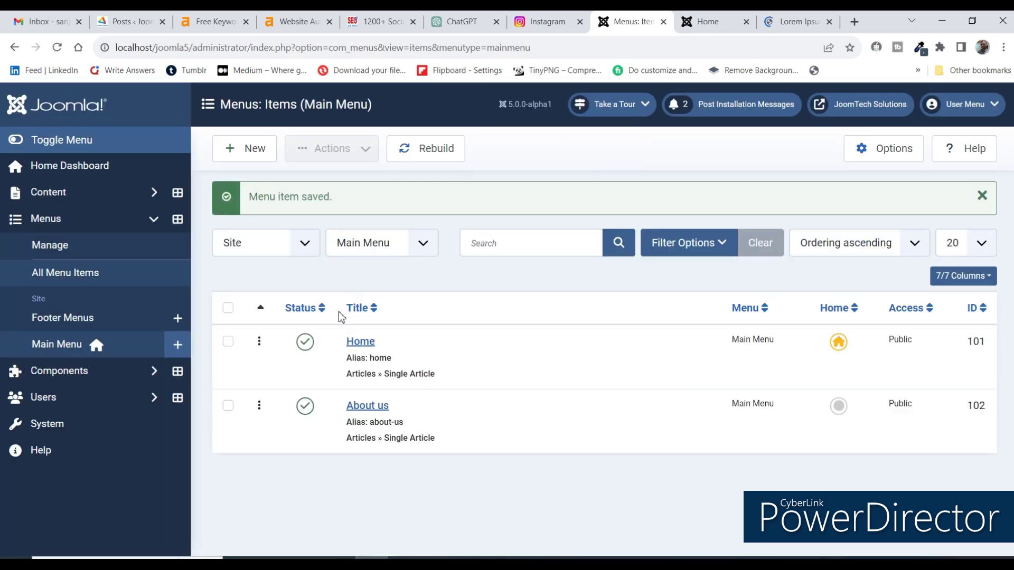
{"action": "left_click", "coordinate": [365, 344]}
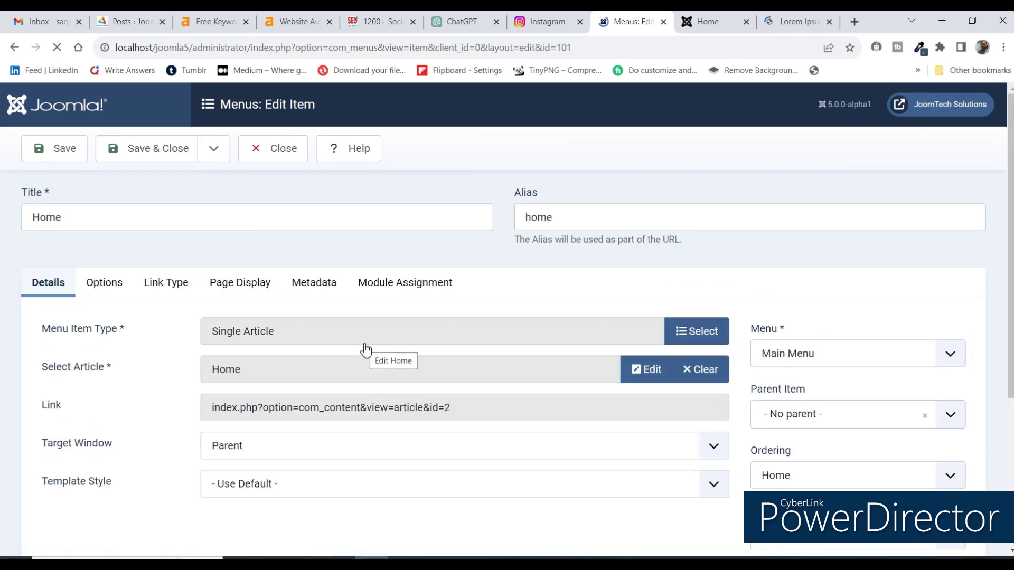
In the Home menu item's options, set Title to Hide and Linked Titles to No.
{"action": "left_click", "coordinate": [98, 288]}
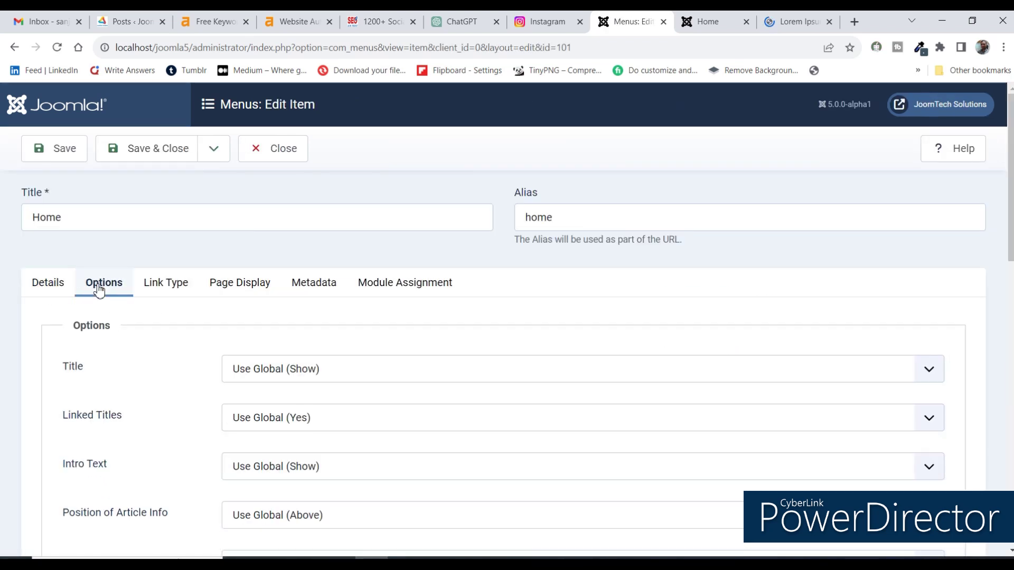
{"action": "left_click", "coordinate": [255, 378]}
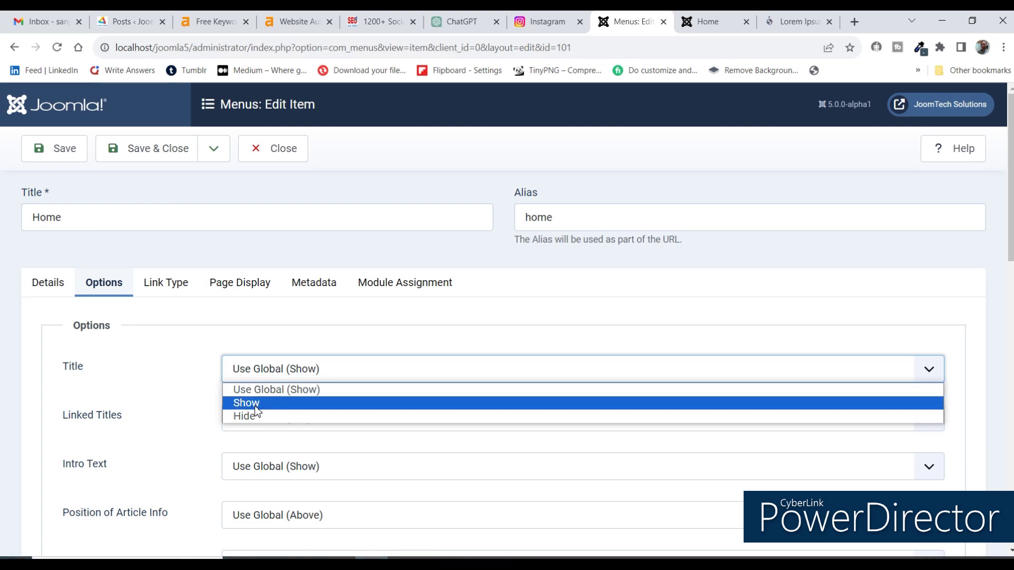
{"action": "left_click", "coordinate": [257, 420]}
{"action": "scroll", "coordinate": [152, 333], "scroll_direction": "down", "scroll_amount": 2}
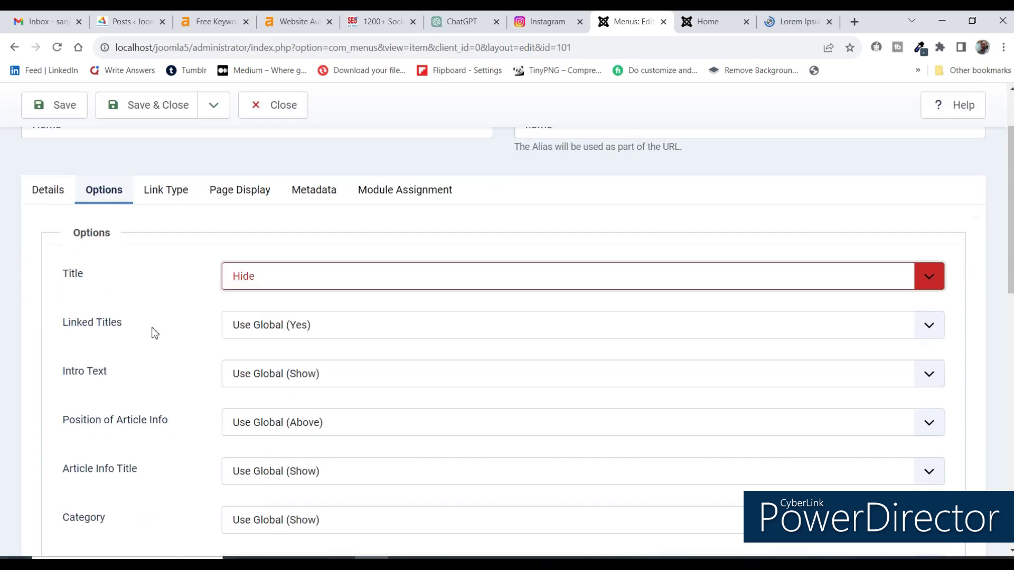
{"action": "left_click", "coordinate": [283, 288]}
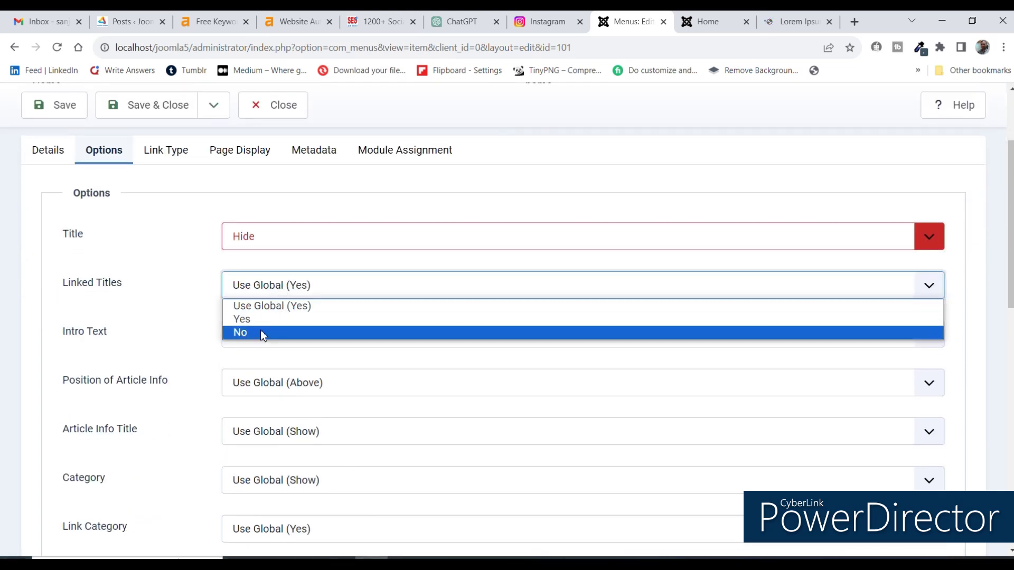
{"action": "left_click", "coordinate": [253, 332]}
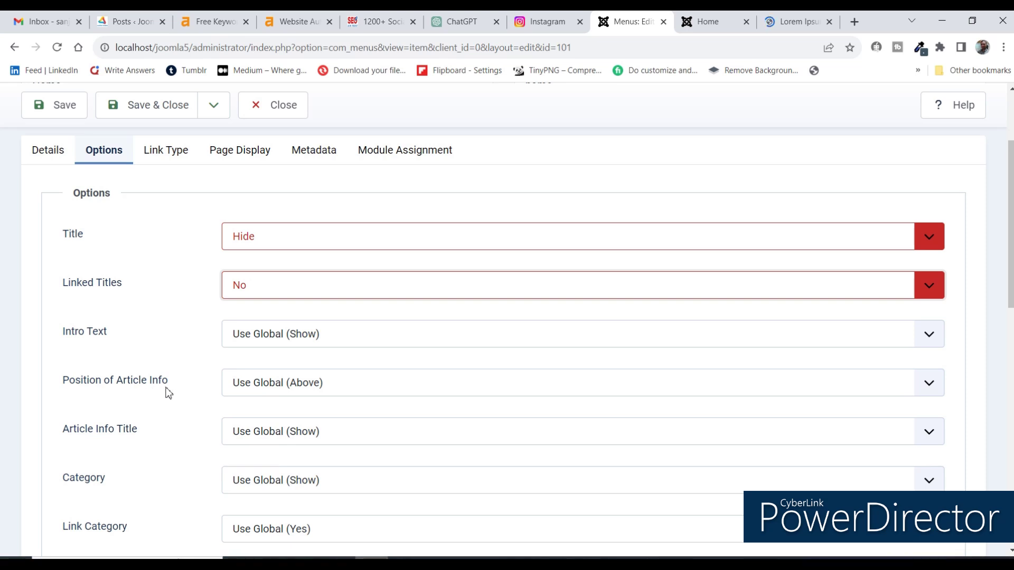
Set Author to Hide and Link to Author's Contact Page to No.
{"action": "scroll", "coordinate": [189, 358], "scroll_direction": "down", "scroll_amount": 2}
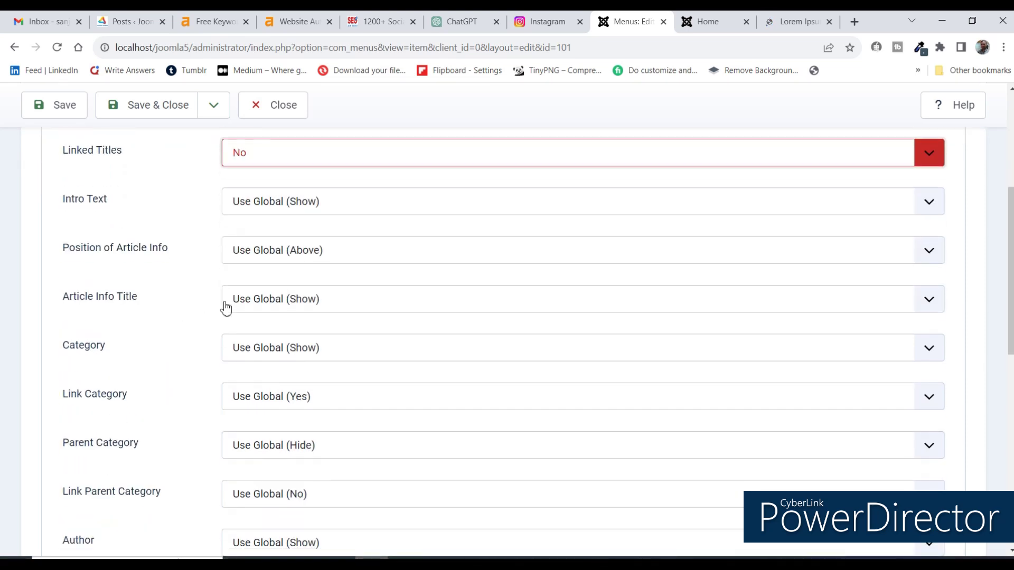
{"action": "scroll", "coordinate": [255, 354], "scroll_direction": "down", "scroll_amount": 1}
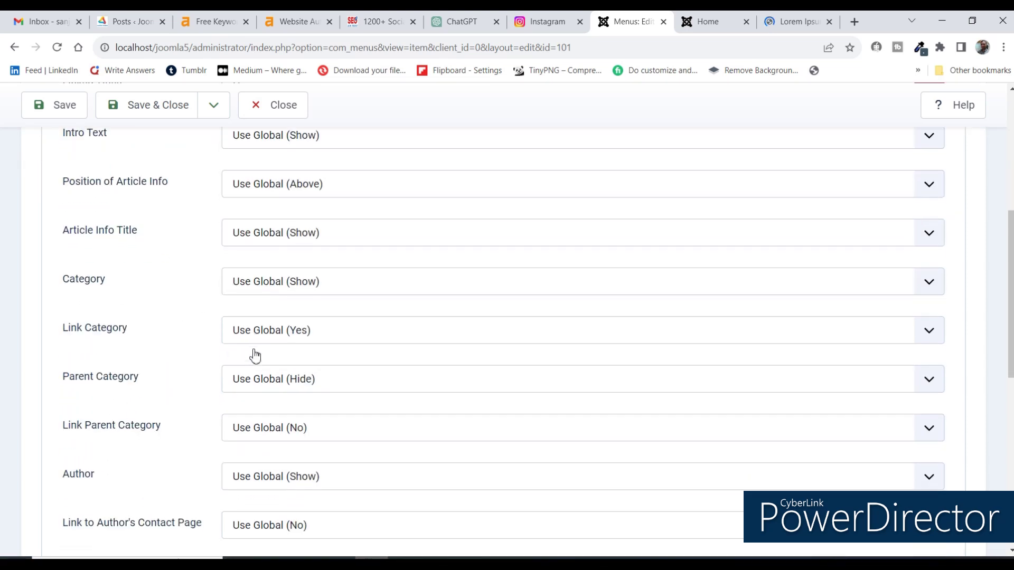
{"action": "scroll", "coordinate": [247, 381], "scroll_direction": "down", "scroll_amount": 2}
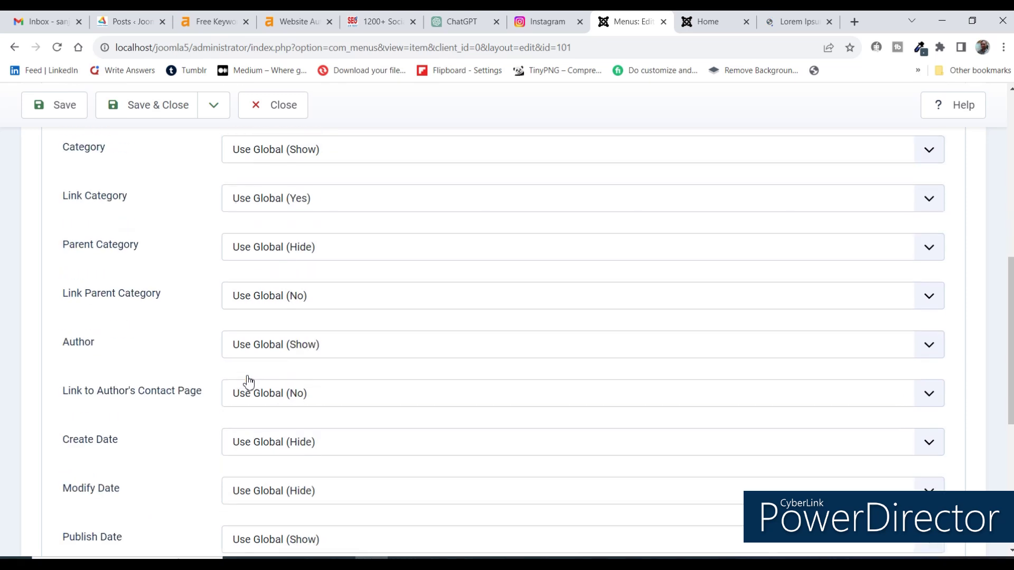
{"action": "left_click", "coordinate": [241, 344]}
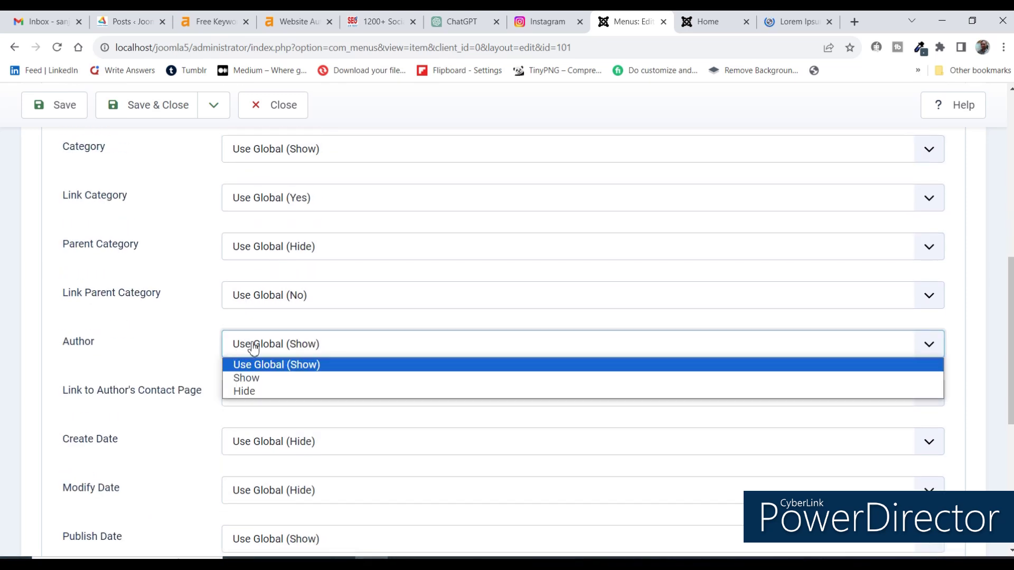
{"action": "left_click", "coordinate": [246, 387]}
{"action": "left_click", "coordinate": [250, 400]}
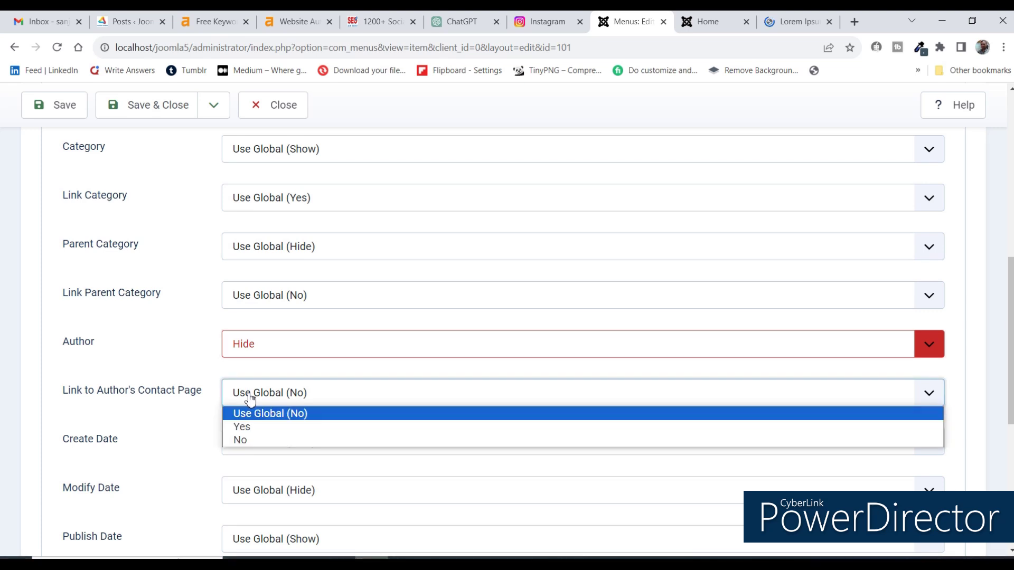
{"action": "left_click", "coordinate": [249, 436]}
Set Create Date to Hide and save the Home menu item.
{"action": "scroll", "coordinate": [262, 334], "scroll_direction": "down", "scroll_amount": 3}
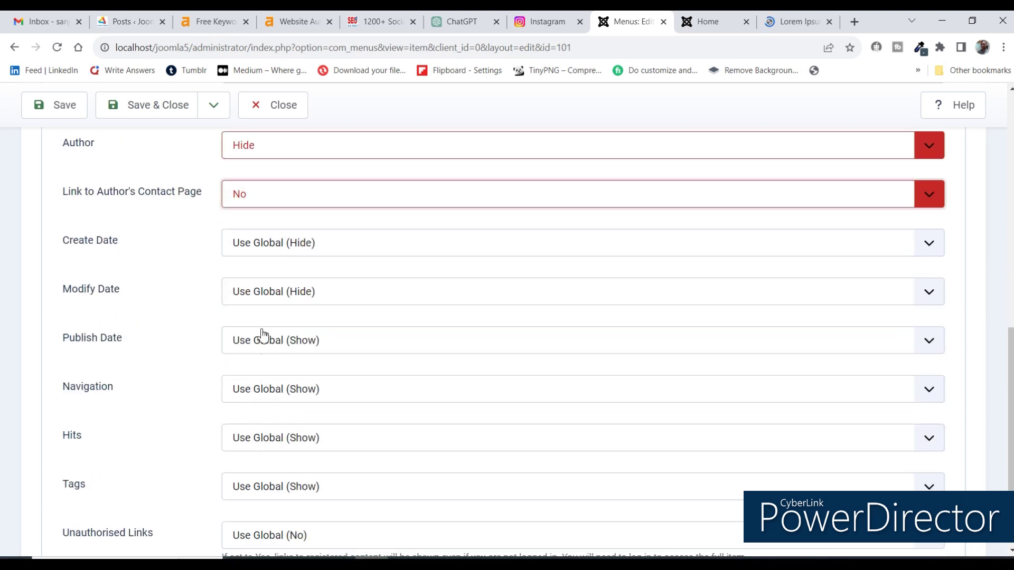
{"action": "left_click", "coordinate": [240, 291]}
{"action": "left_click", "coordinate": [234, 242]}
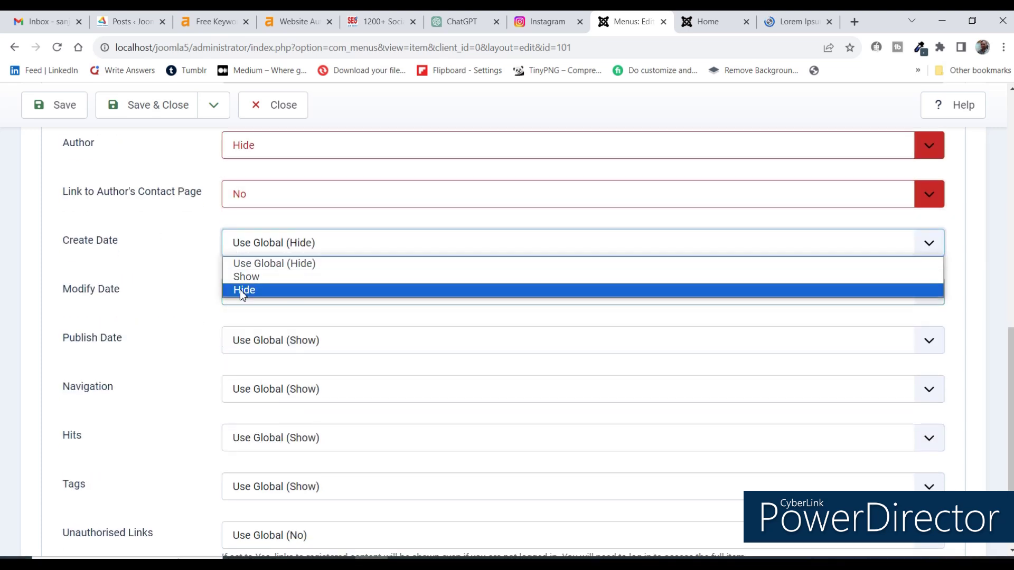
{"action": "left_click", "coordinate": [243, 290]}
{"action": "scroll", "coordinate": [187, 293], "scroll_direction": "up", "scroll_amount": 5}
{"action": "scroll", "coordinate": [189, 293], "scroll_direction": "down", "scroll_amount": 6}
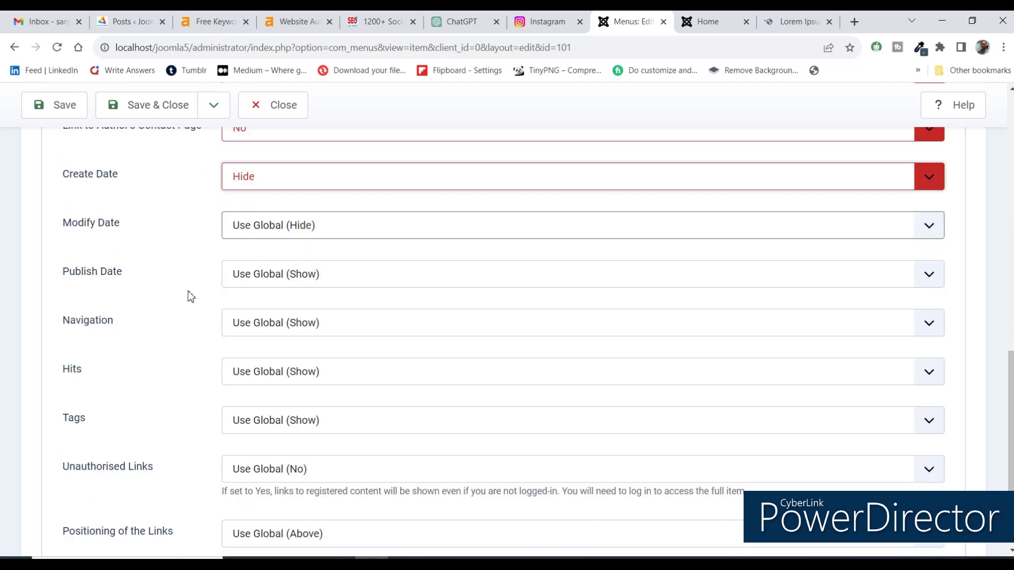
{"action": "scroll", "coordinate": [987, 233], "scroll_direction": "up", "scroll_amount": 11}
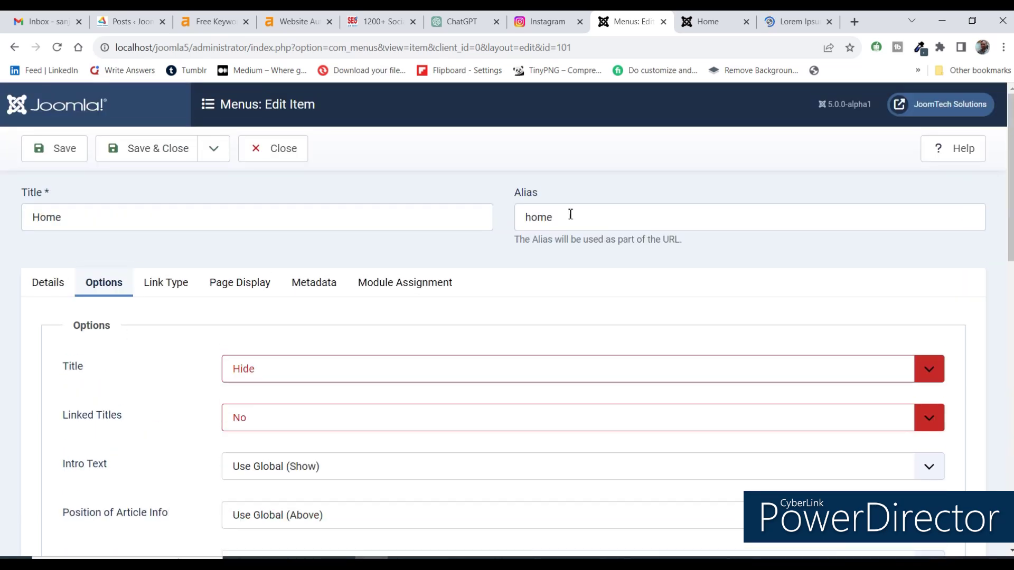
{"action": "left_click", "coordinate": [74, 150]}
Reload the front-end Home page and confirm Details shows only Category, Published date and Hits.
{"action": "key", "text": "ctrl+Tab"}
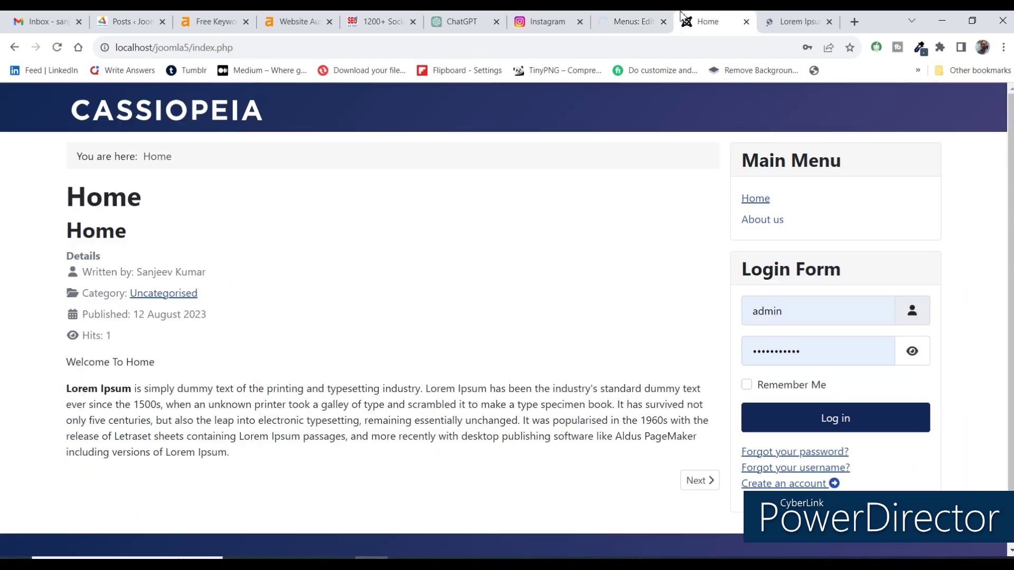
{"action": "left_click", "coordinate": [57, 48]}
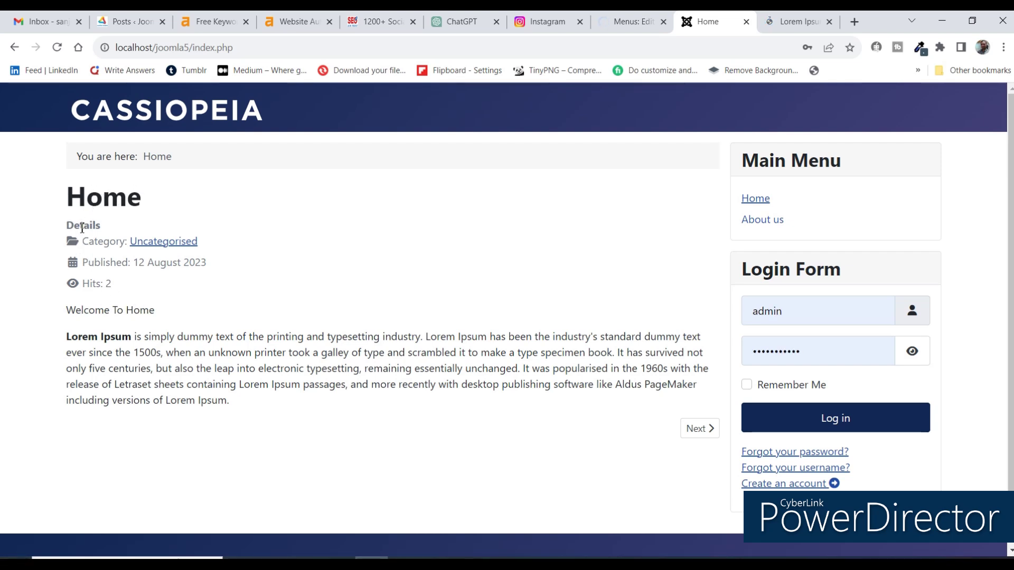
{"action": "double_click", "coordinate": [85, 228]}
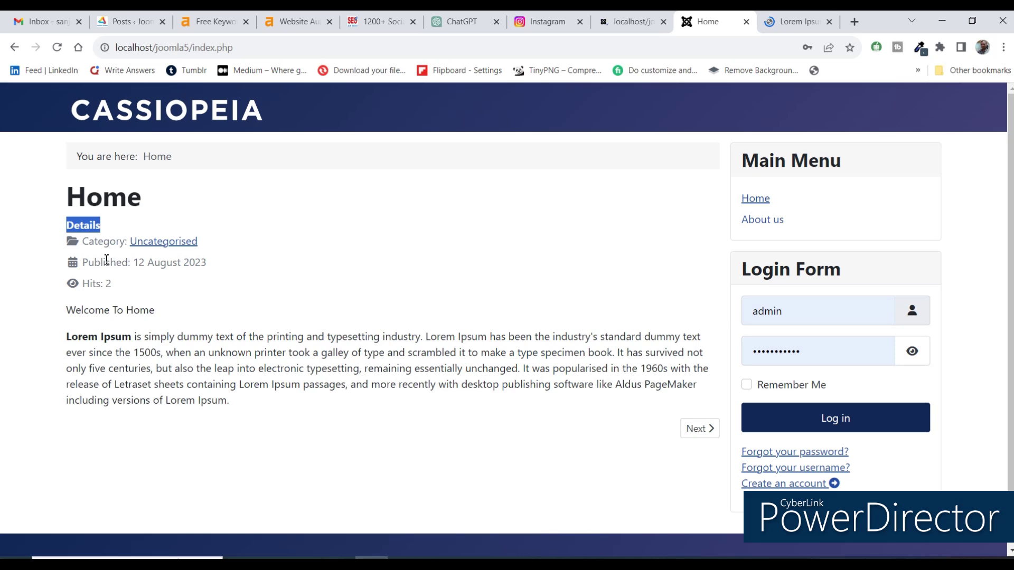
{"action": "scroll", "coordinate": [494, 294], "scroll_direction": "down", "scroll_amount": 2}
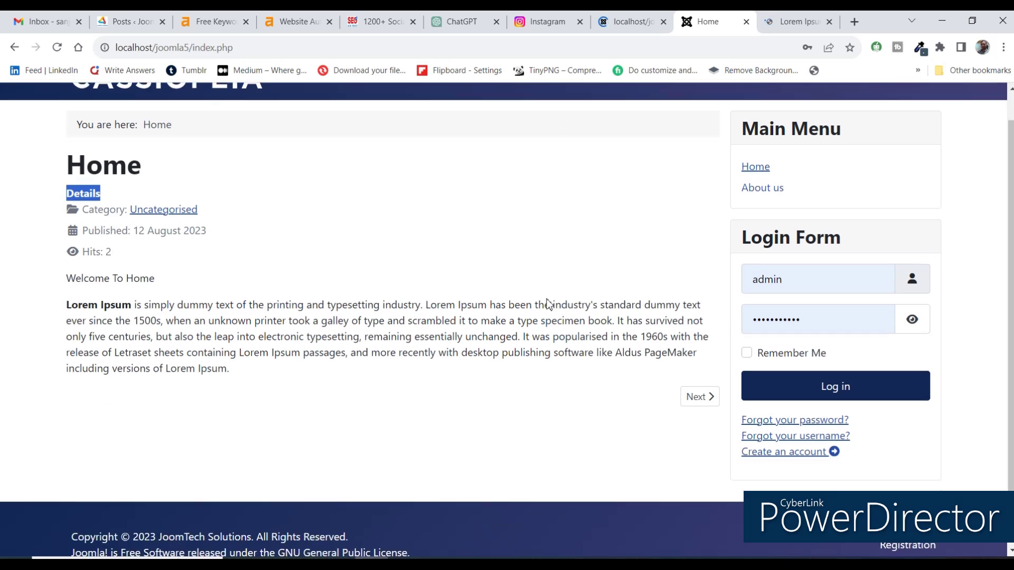
{"action": "scroll", "coordinate": [548, 301], "scroll_direction": "up", "scroll_amount": 2}
{"action": "scroll", "coordinate": [549, 313], "scroll_direction": "down", "scroll_amount": 2}
{"action": "scroll", "coordinate": [549, 312], "scroll_direction": "up", "scroll_amount": 2}
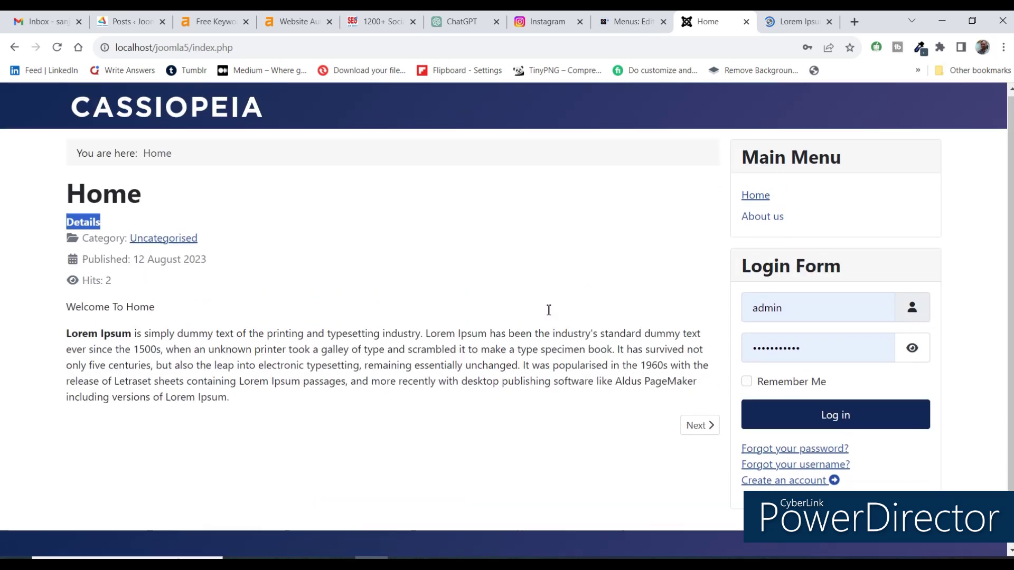
{"action": "scroll", "coordinate": [549, 313], "scroll_direction": "down", "scroll_amount": 2}
{"action": "scroll", "coordinate": [549, 306], "scroll_direction": "up", "scroll_amount": 2}
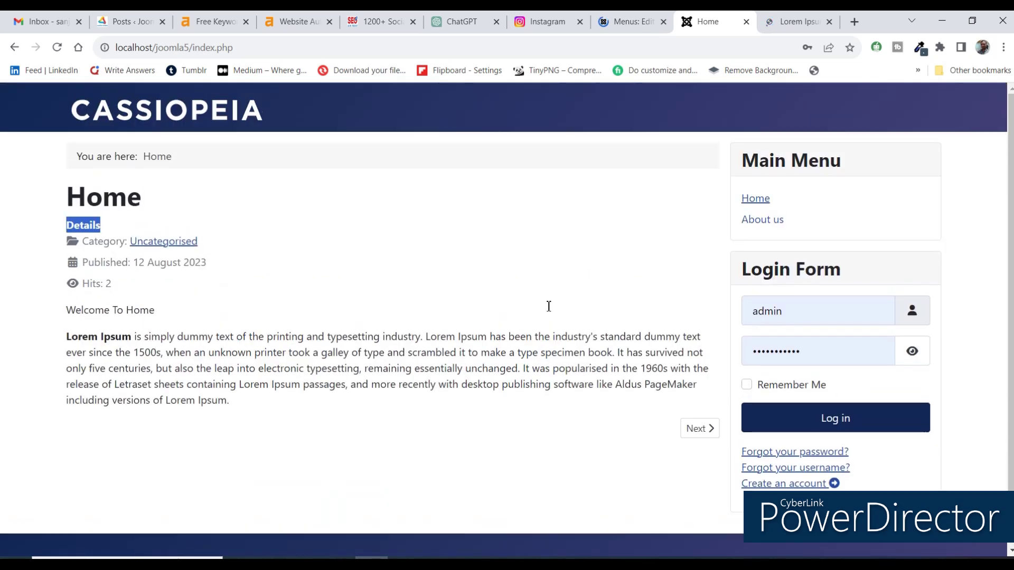